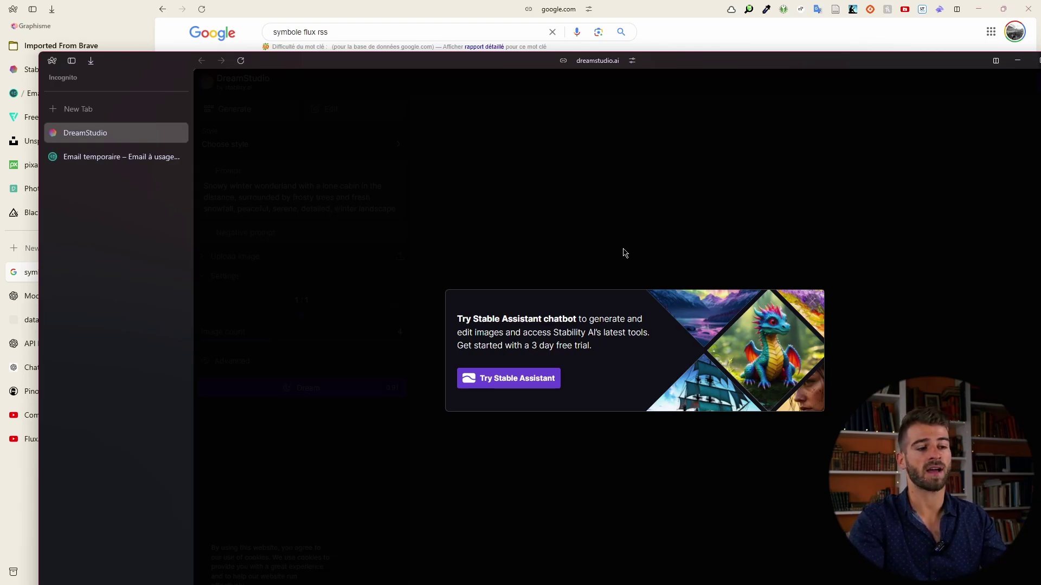
Step: Dismiss the Stable Assistant offer and accept DreamStudio's terms of service
left_click(813, 301)
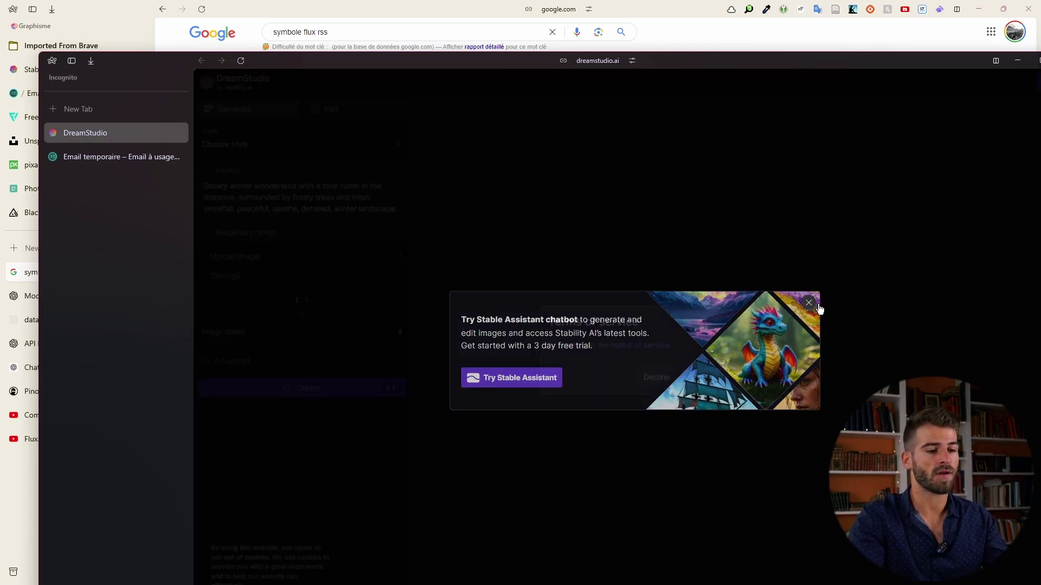
left_click(553, 346)
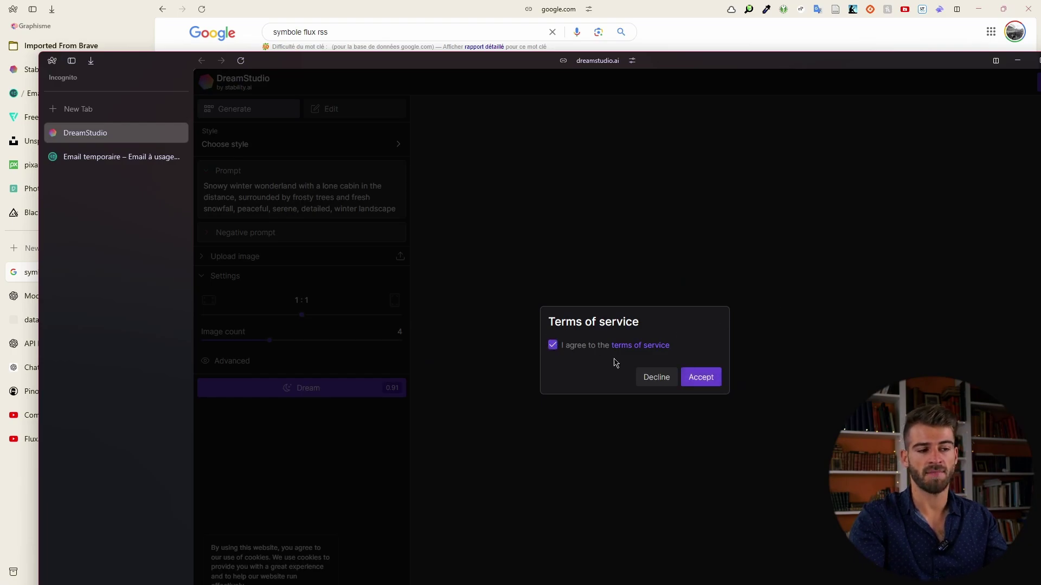
left_click(703, 379)
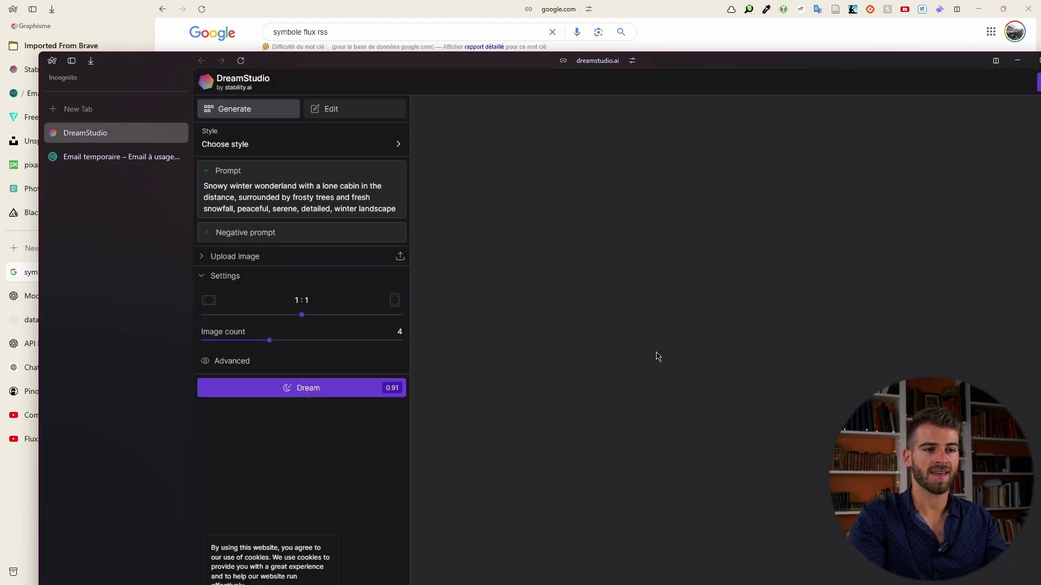
Step: Maximize the incognito window and copy the temporary e-mail address from Temp Mail
triple_click(687, 76)
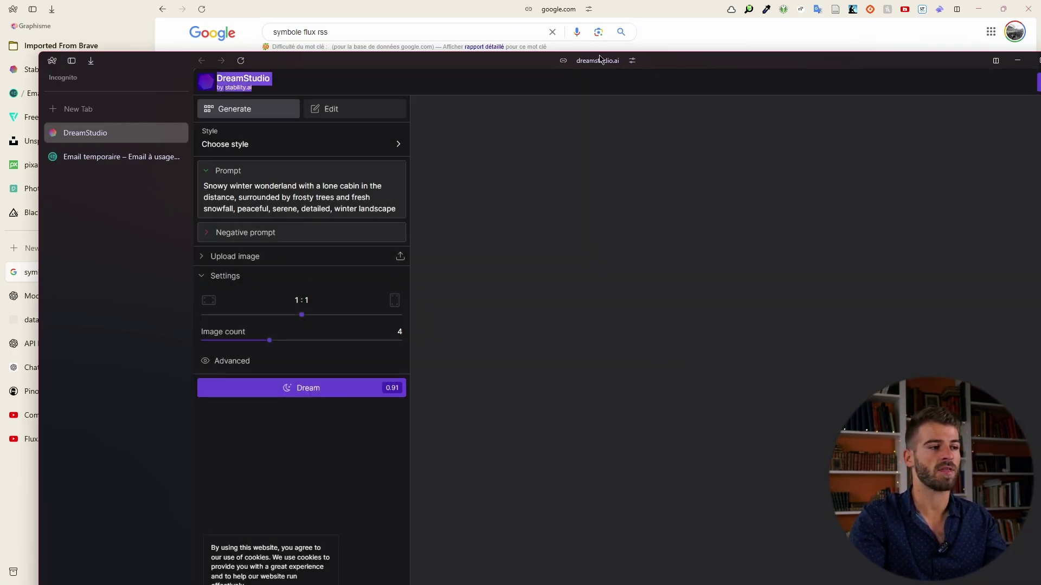
double_click(671, 60)
left_click(41, 104)
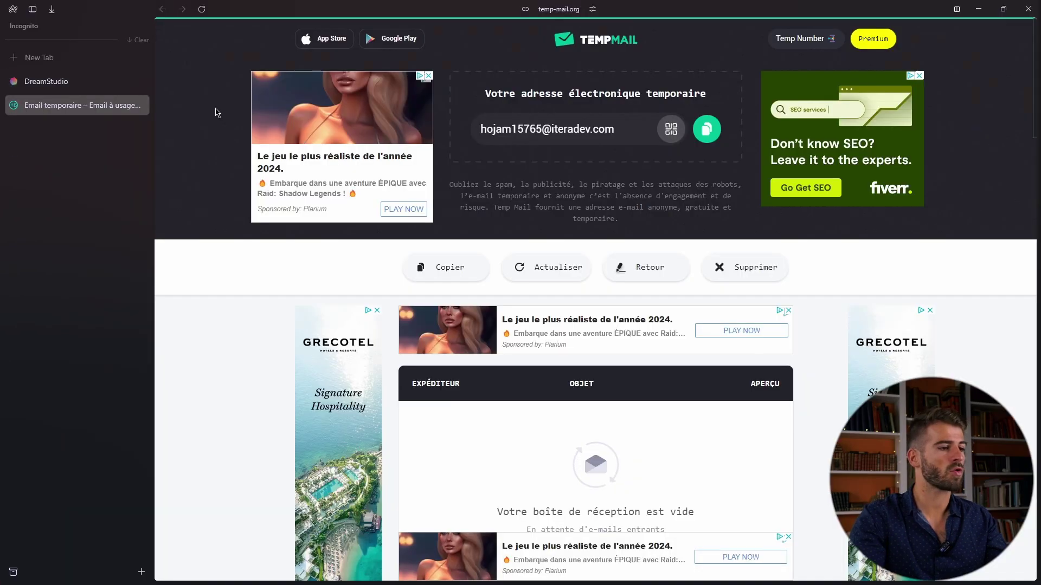
left_click(708, 130)
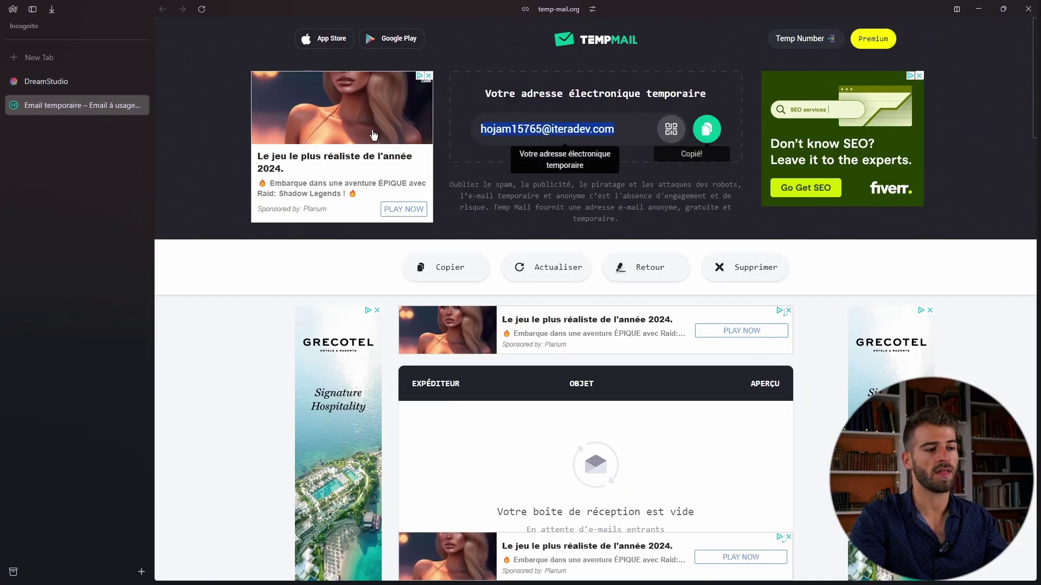
Step: Return to DreamStudio and open the sign-up form for a new account
left_click(81, 81)
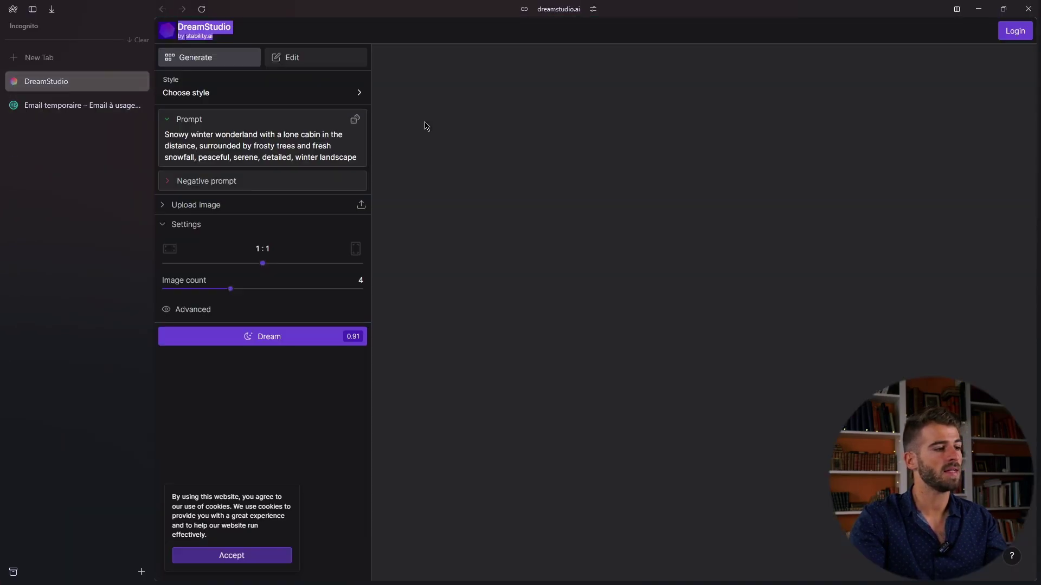
left_click(1020, 32)
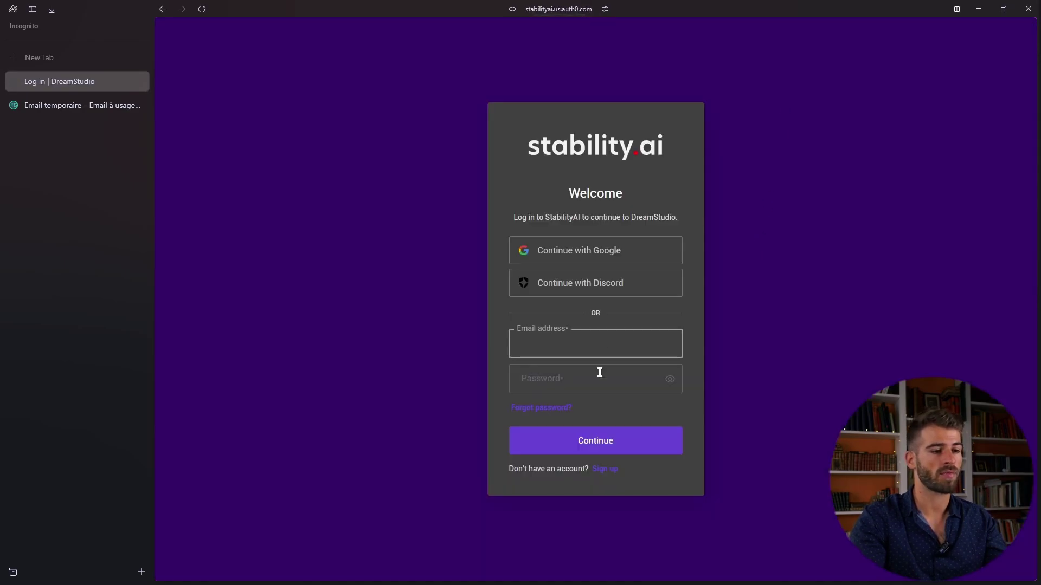
left_click(605, 469)
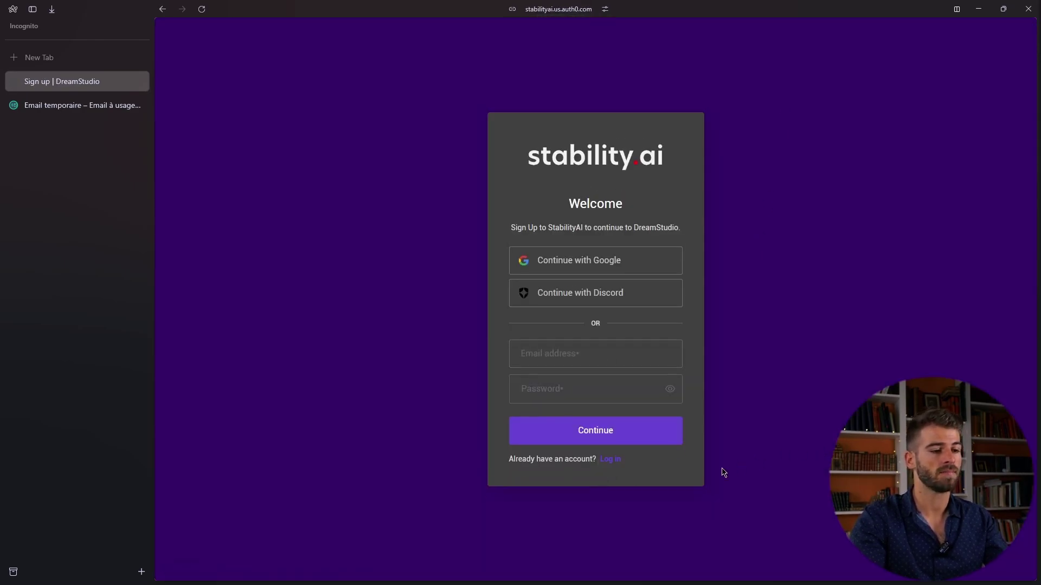
Step: Fill in the sign-up form with the copied temporary e-mail address and an account password, and submit it
left_click(591, 357)
key("ctrl+v")
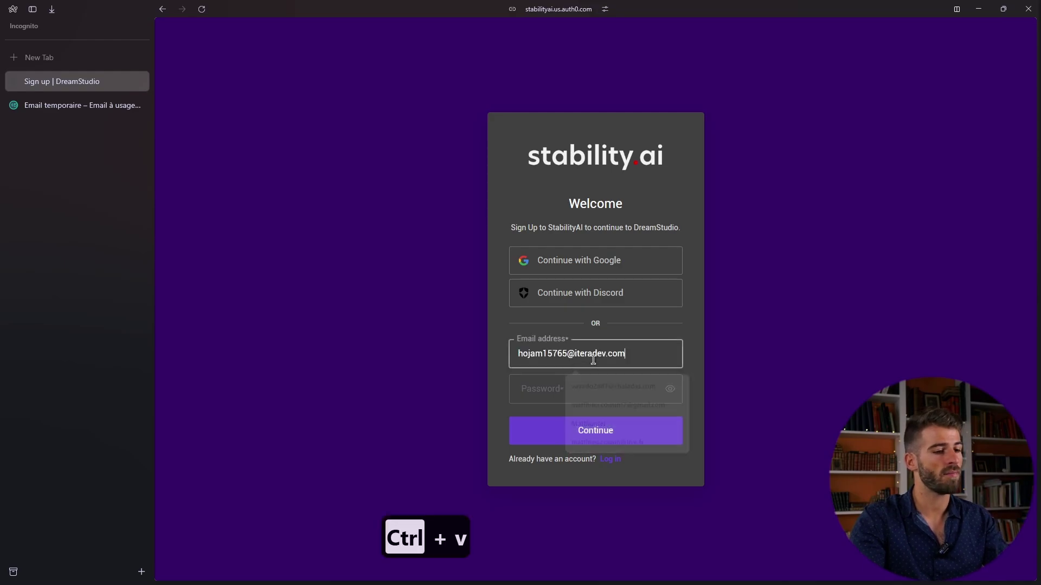
left_click(651, 380)
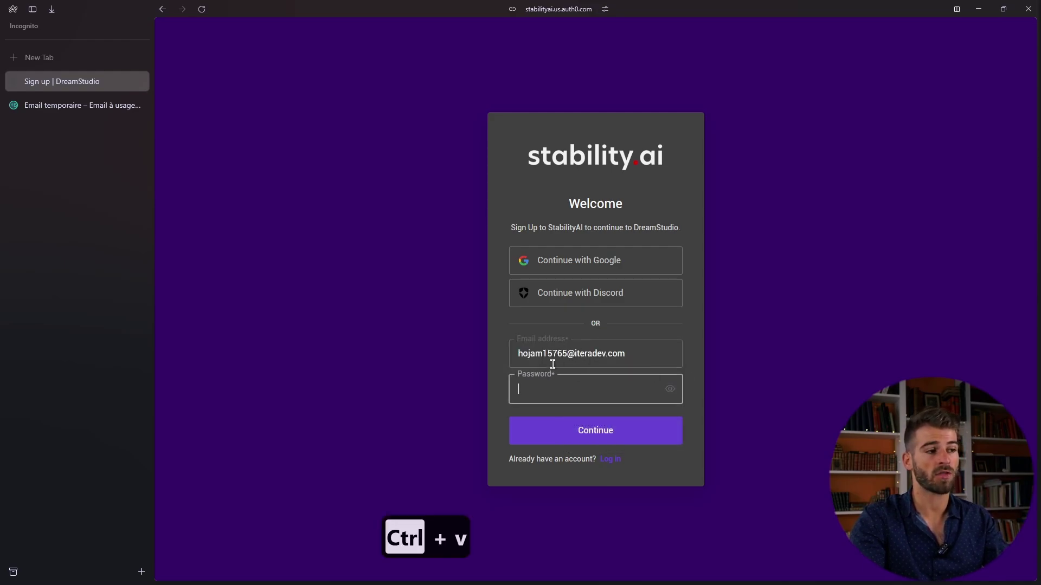
type("••••")
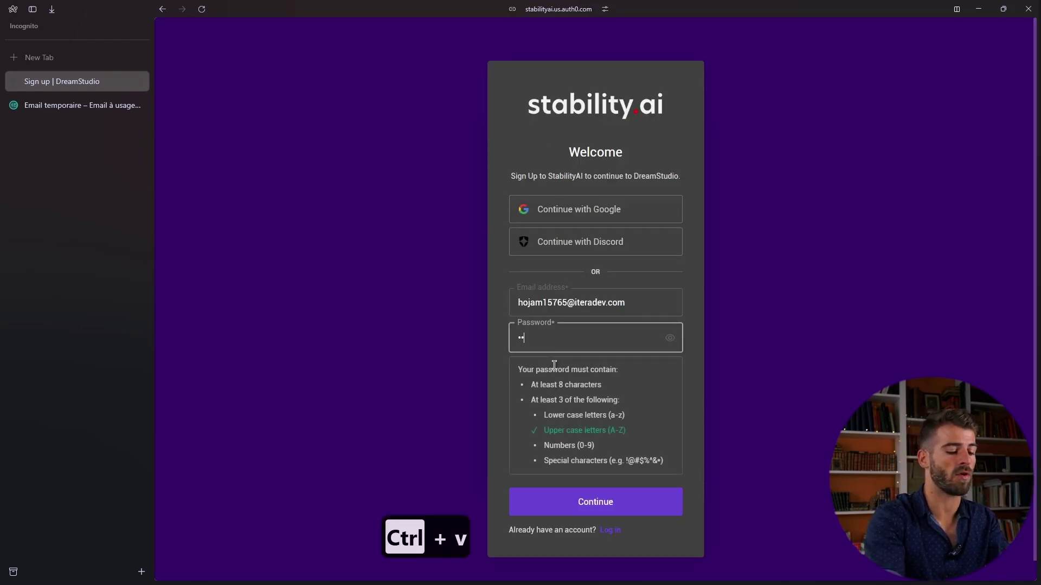
type("••")
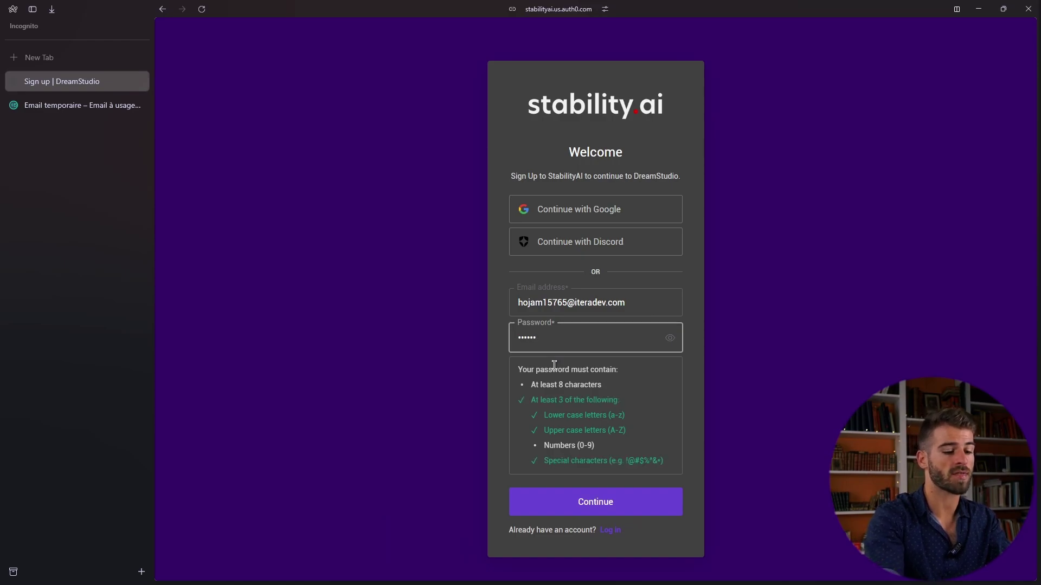
type("•••••")
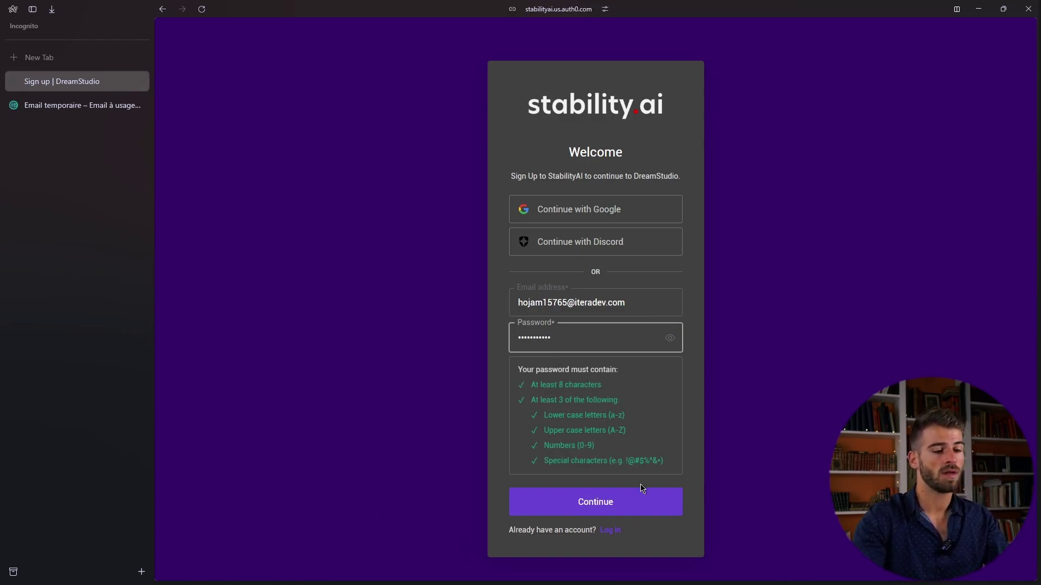
left_click(640, 503)
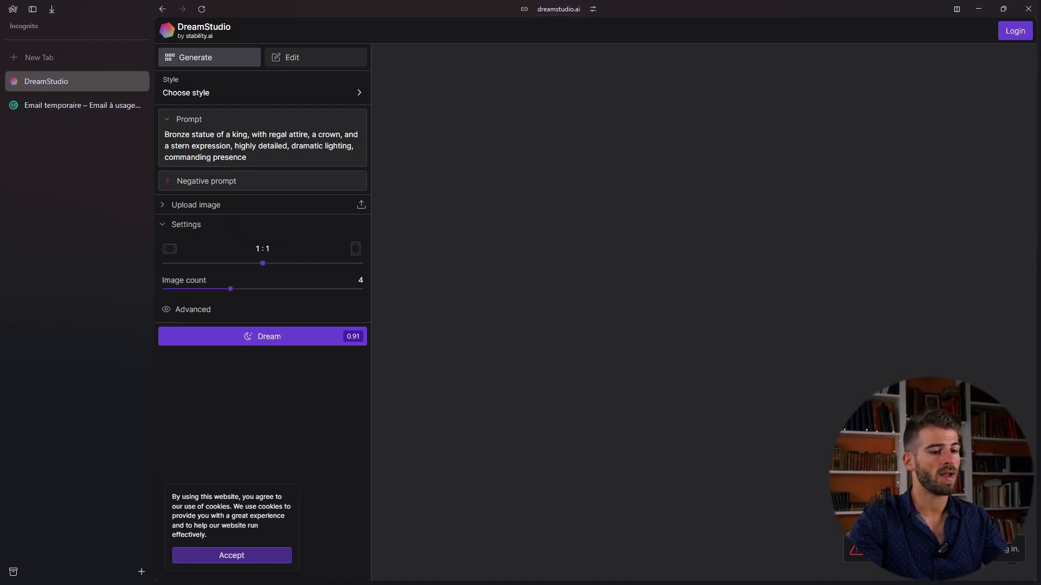
Step: Open the DreamStudio welcome message in the Temp Mail inbox and follow its account confirmation link in a new tab
left_click(81, 105)
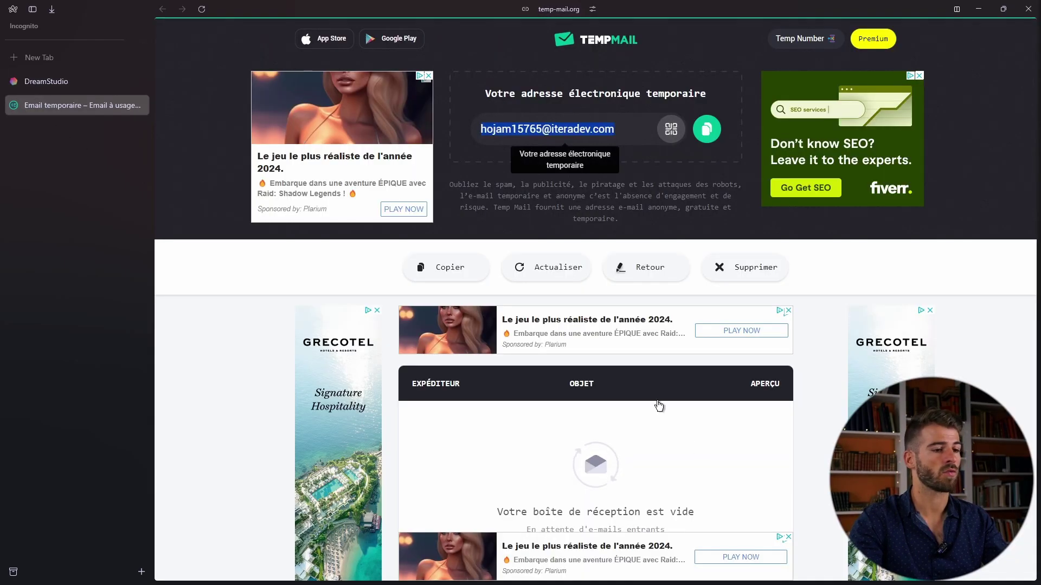
scroll(473, 449, "down", 2)
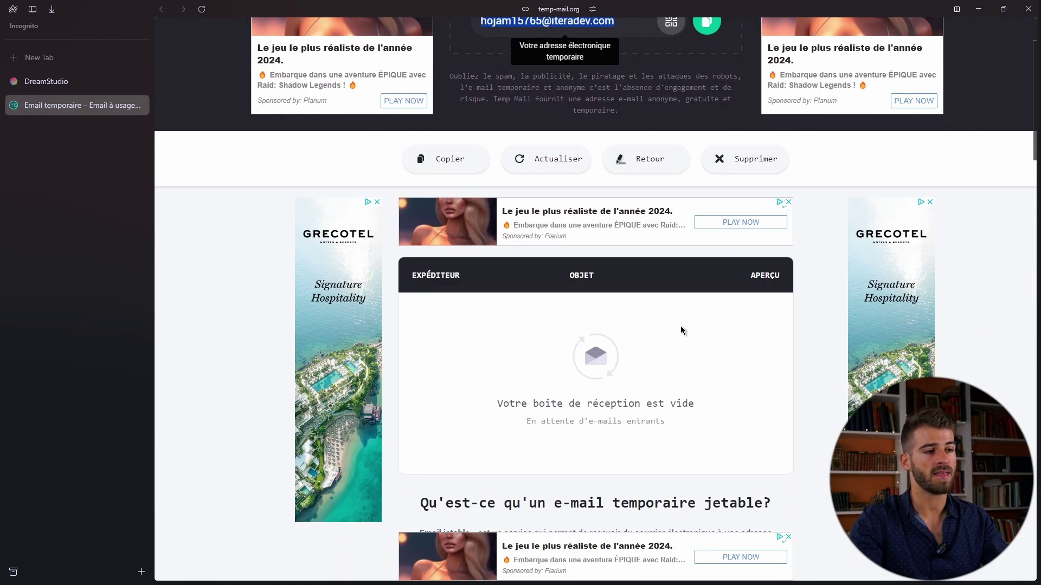
left_click(460, 305)
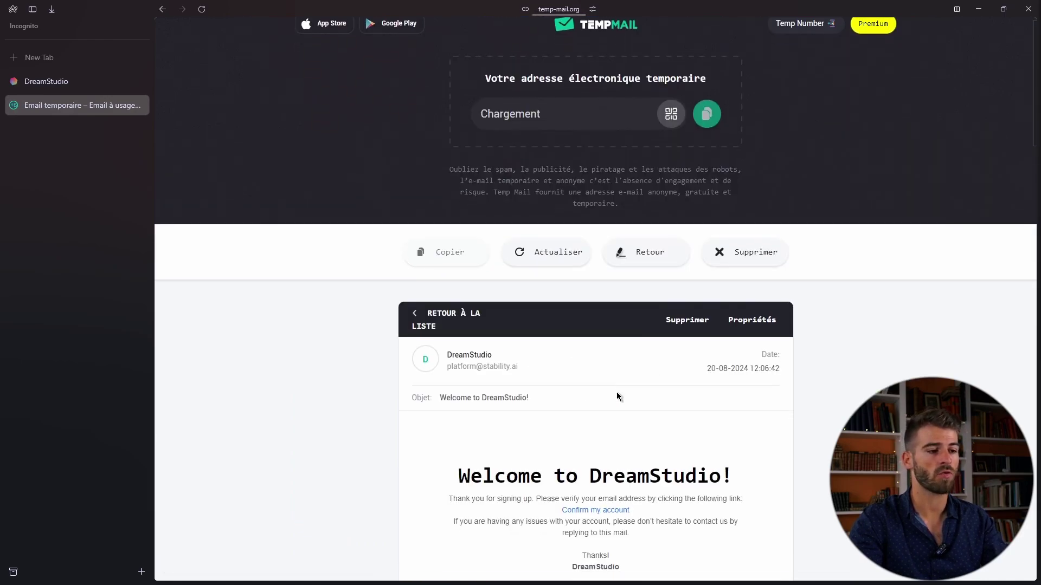
scroll(616, 392, "down", 3)
left_click(599, 428, "ctrl")
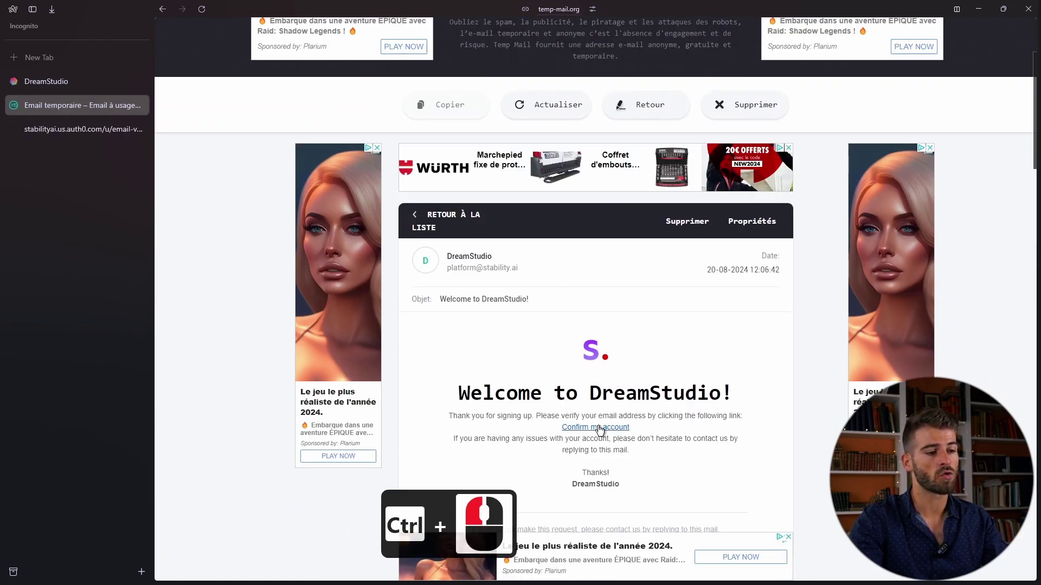
Step: Log in to DreamStudio from the confirmation tab and authorize its access to the StabilityAI account
left_click(54, 130)
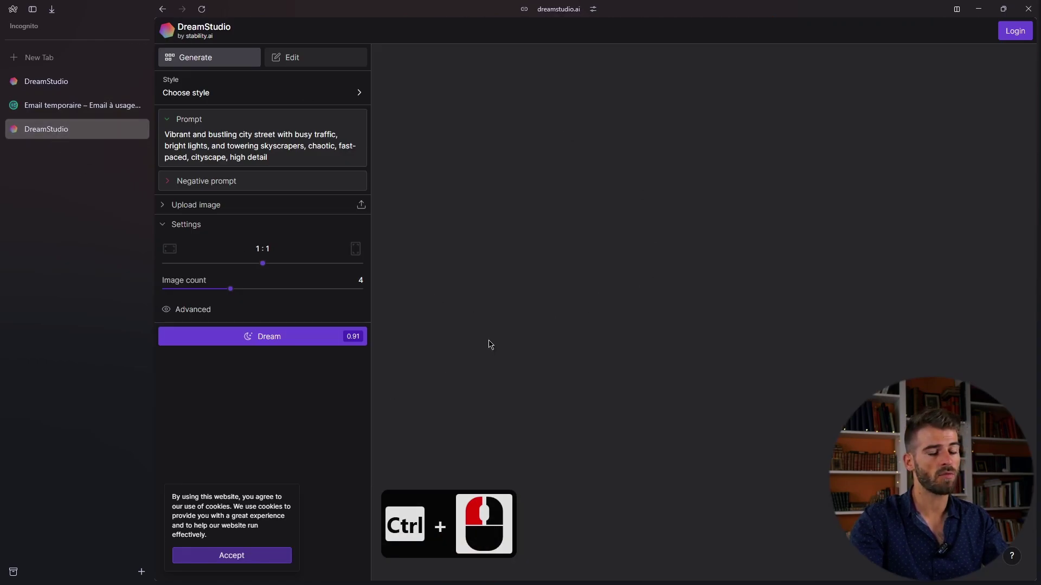
left_click(1023, 33)
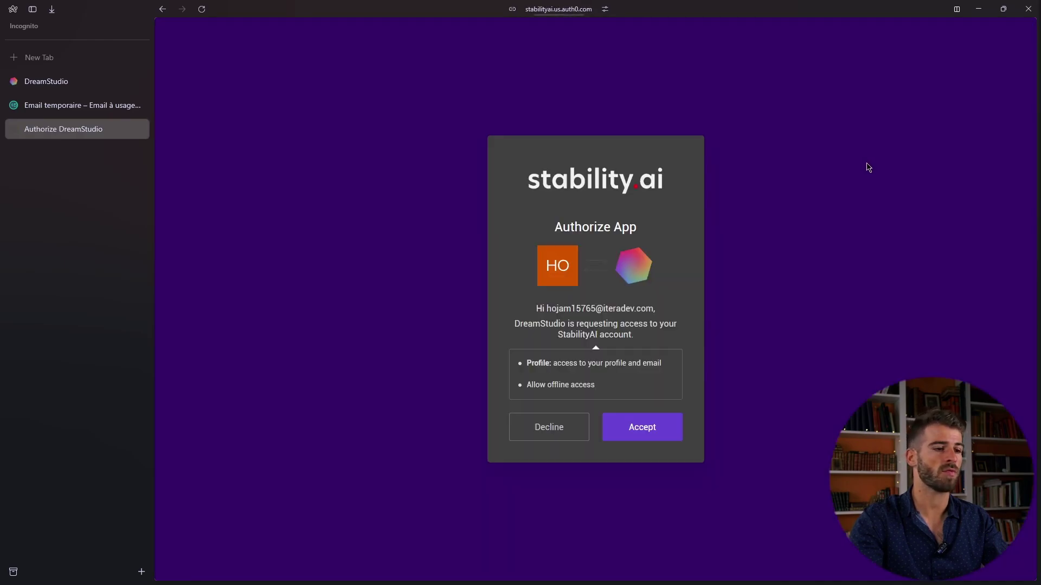
left_click(652, 429)
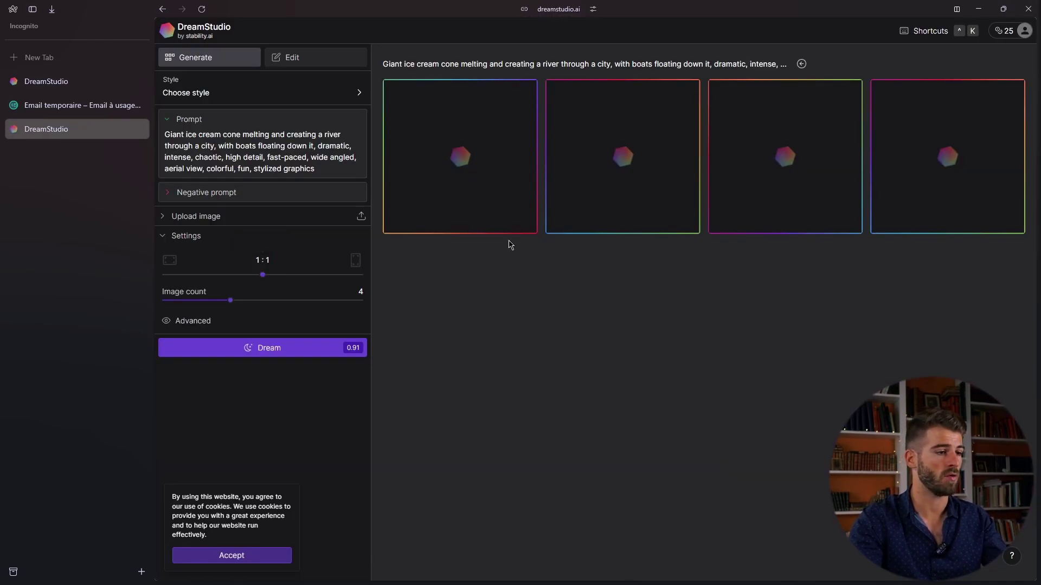
Step: Clear the sample image prompt and browse the available image styles
triple_click(242, 162)
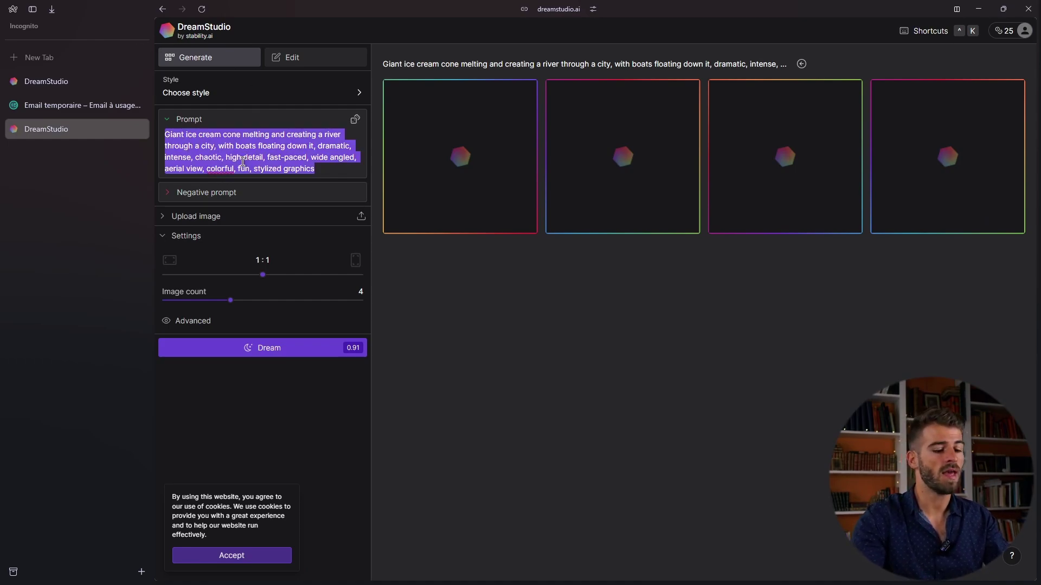
key("BackSpace")
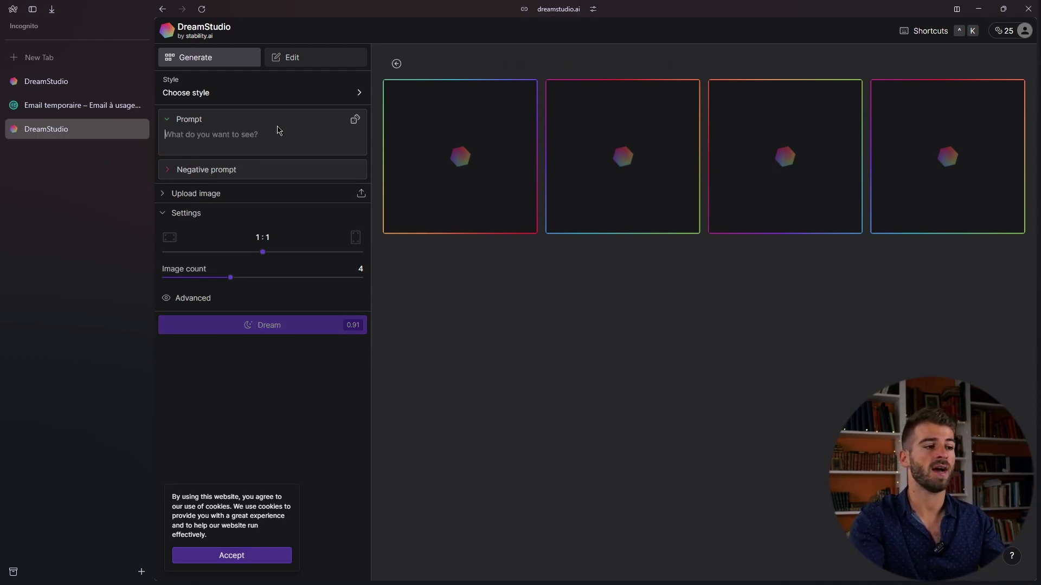
left_click(340, 96)
scroll(490, 158, "down", 5)
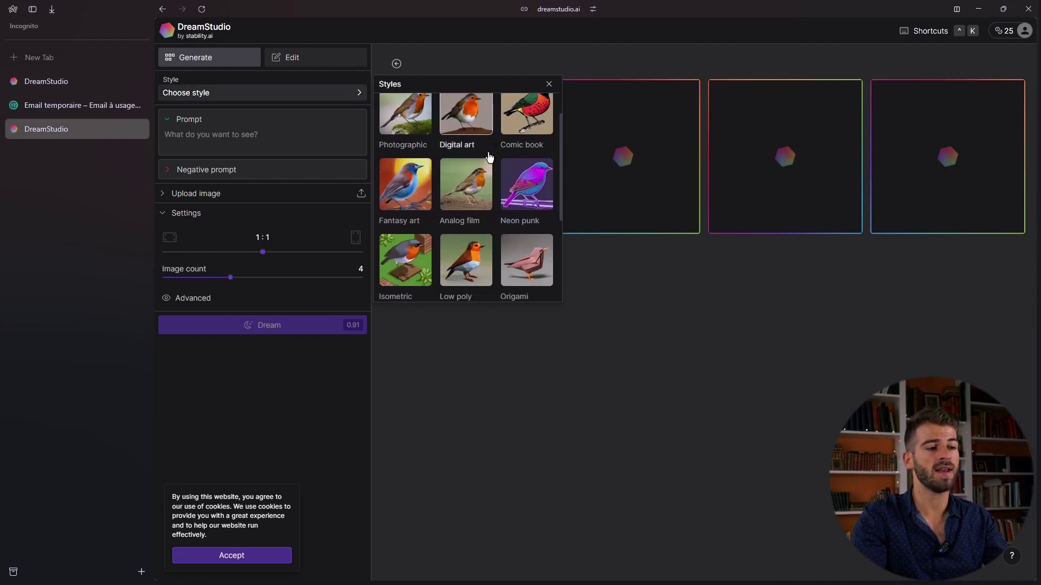
scroll(493, 168, "up", 5)
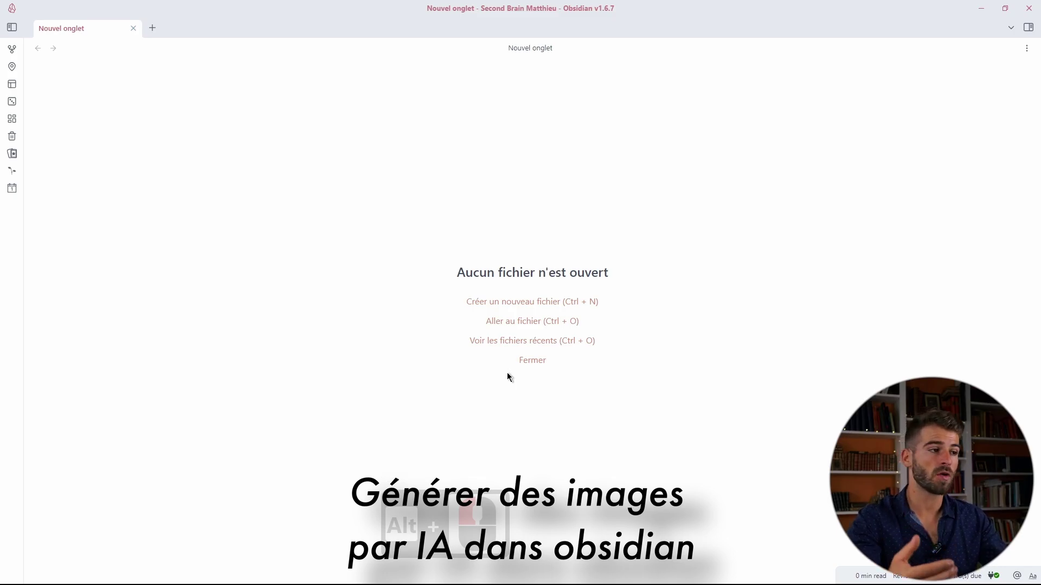
Step: In Obsidian's settings, search the community plugins for "excali" and open the Excalidraw plugin's page
left_click(12, 27)
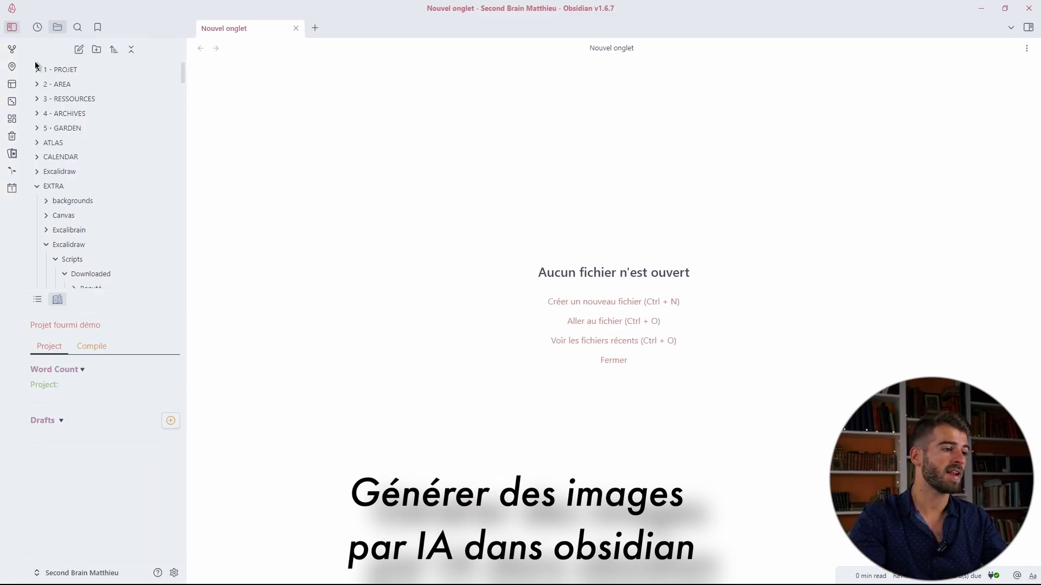
left_click(174, 573)
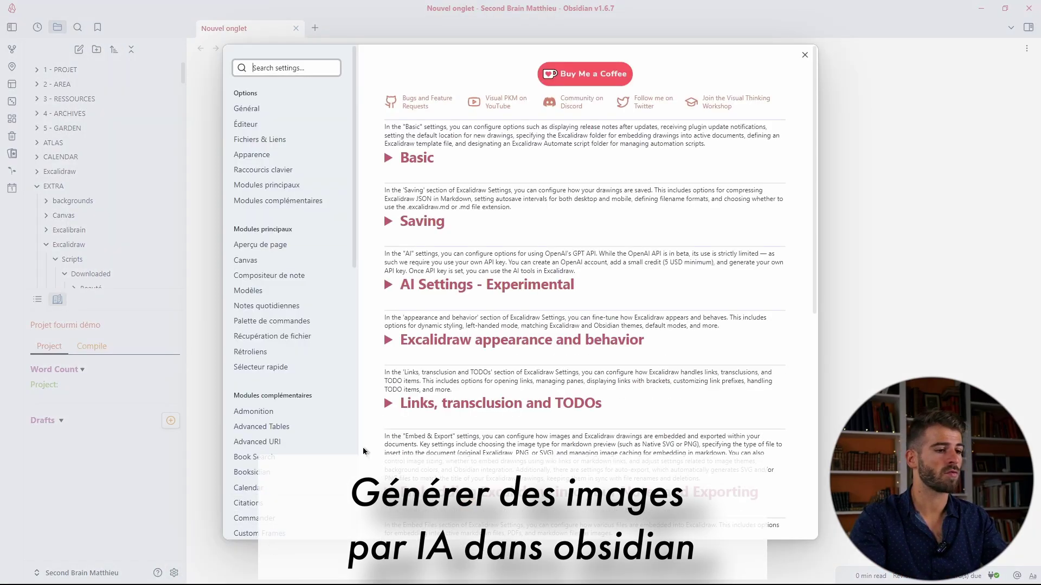
left_click(315, 201)
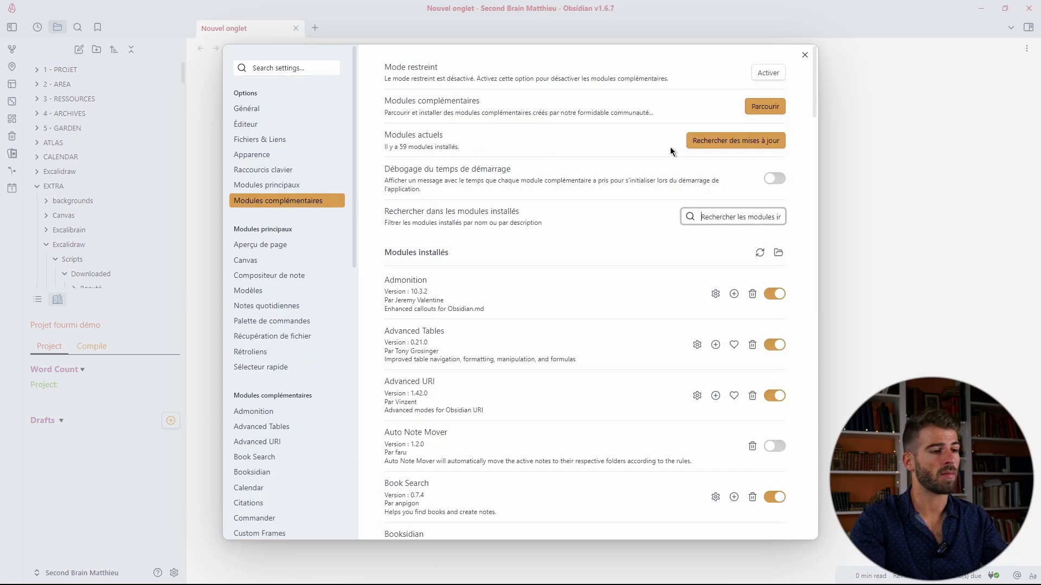
left_click(764, 107)
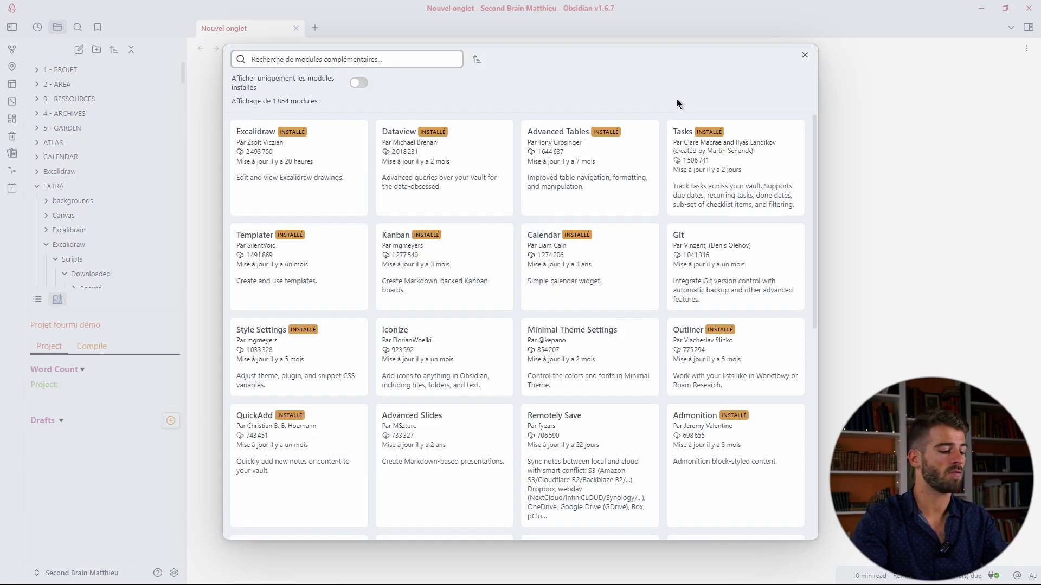
type("excali")
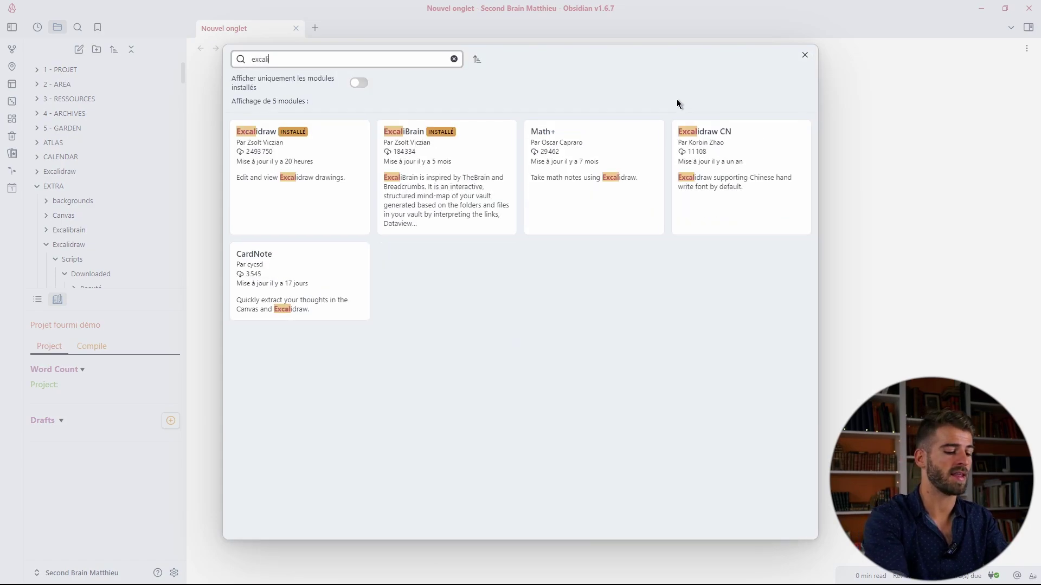
left_click(347, 155)
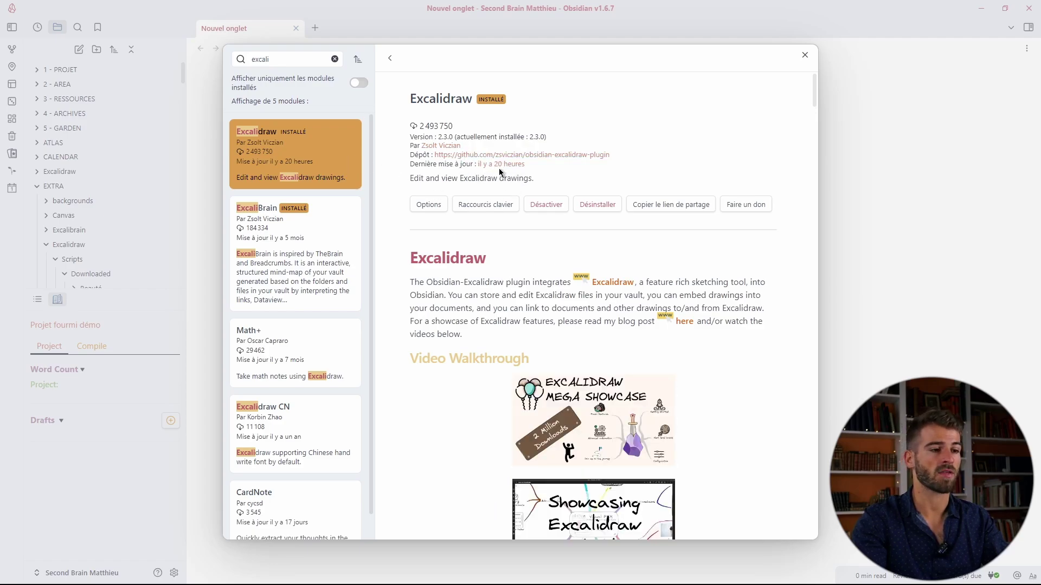
Step: Open the Excalidraw plugin's options and expand the AI Settings - Experimental section to review its API key and model fields
left_click(437, 205)
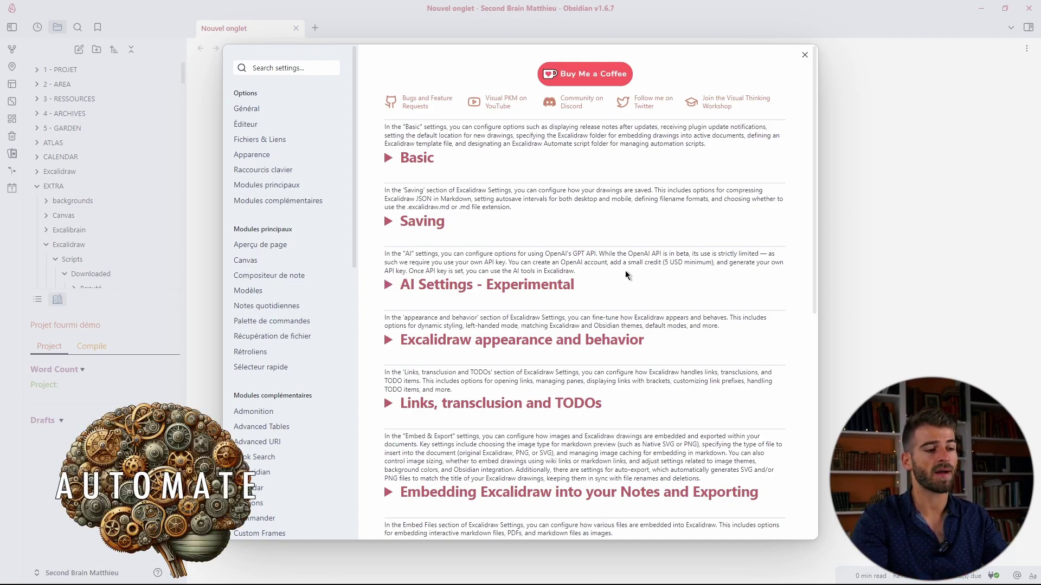
left_click(389, 285)
scroll(542, 292, "down", 3)
scroll(542, 293, "up", 2)
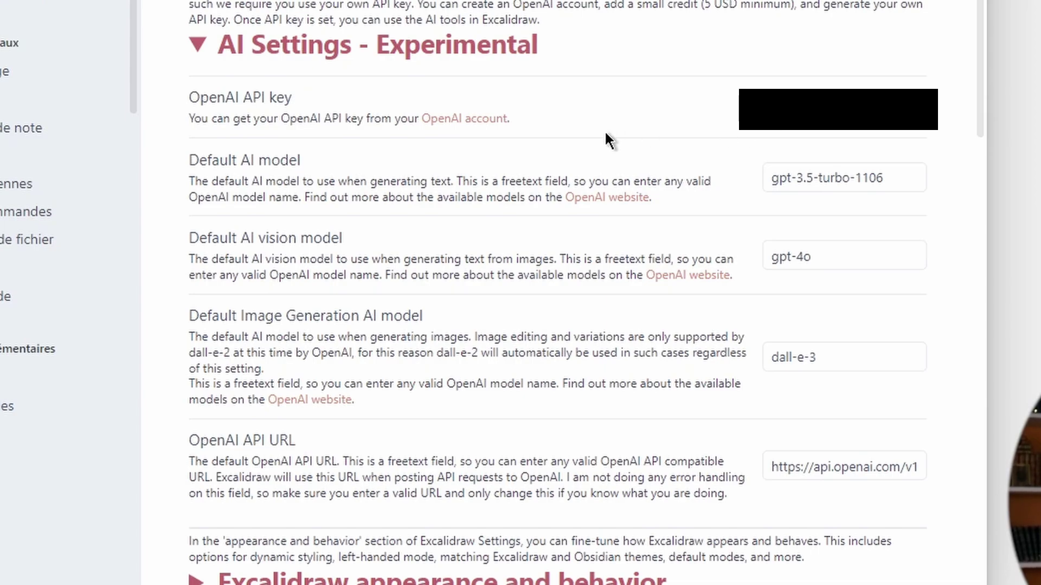
Step: Switch to the Arc browser and view the OpenAI API keys page
key("alt+Tab")
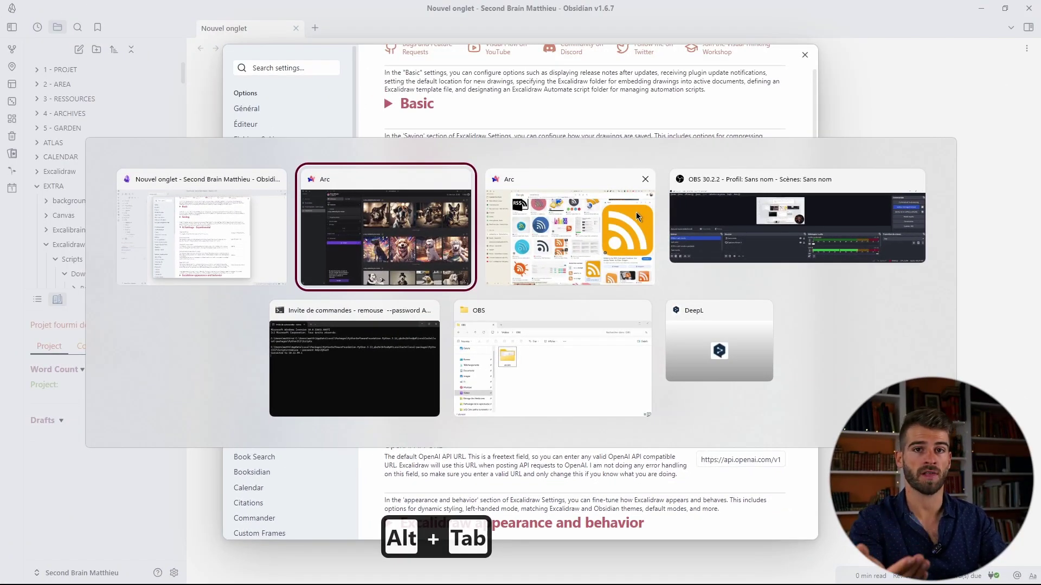
left_click(545, 251, "alt")
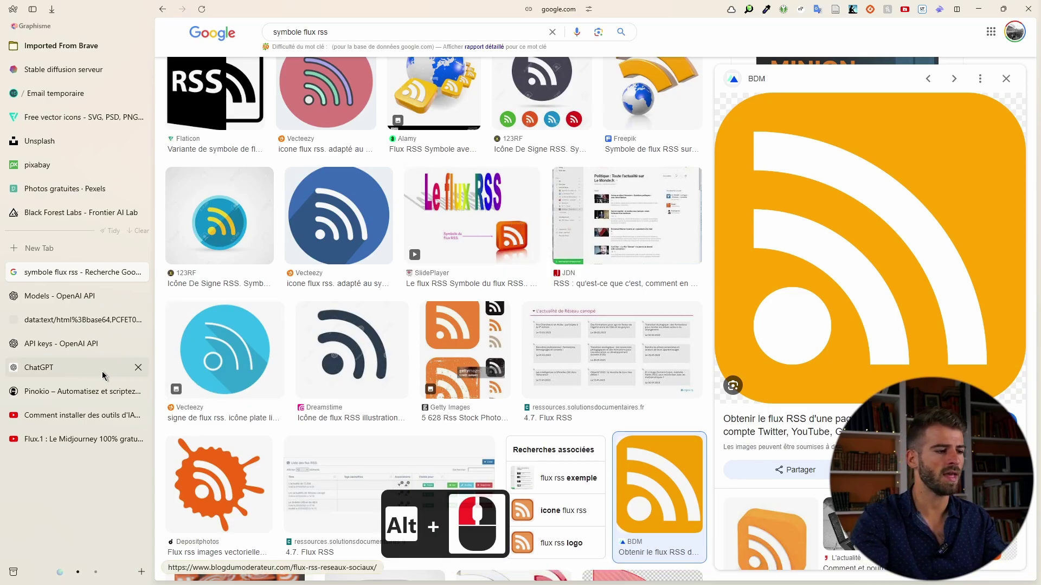
left_click(81, 344)
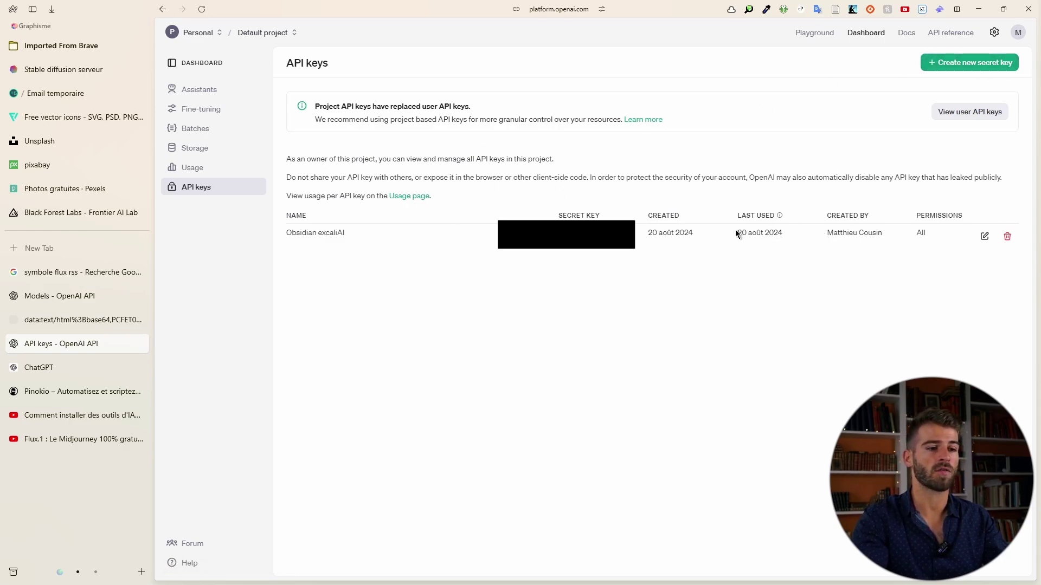
Step: Return to Obsidian, close the settings and create a new Excalidraw drawing in a new tab
key("alt+Tab")
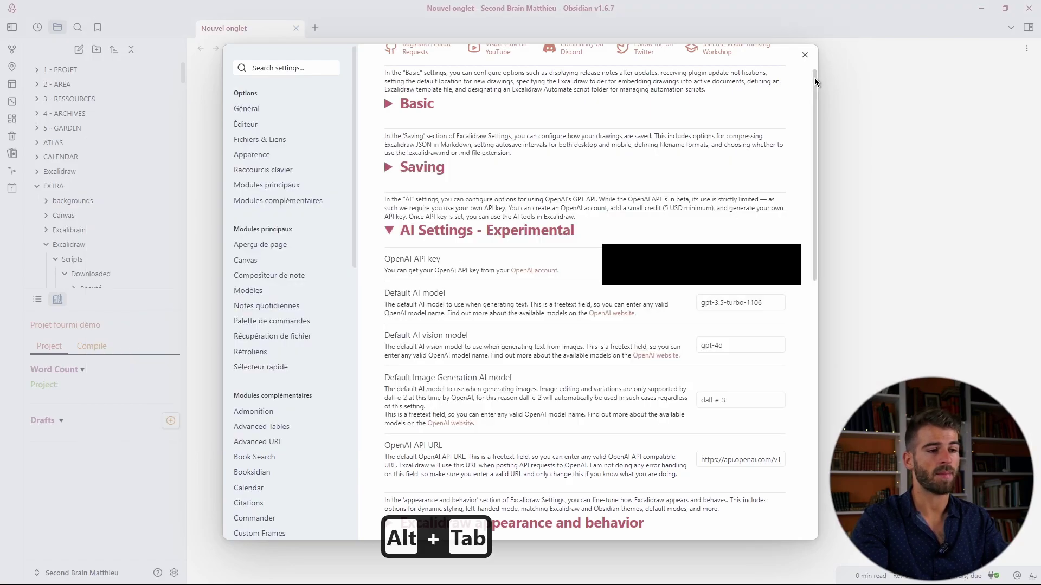
left_click(805, 55)
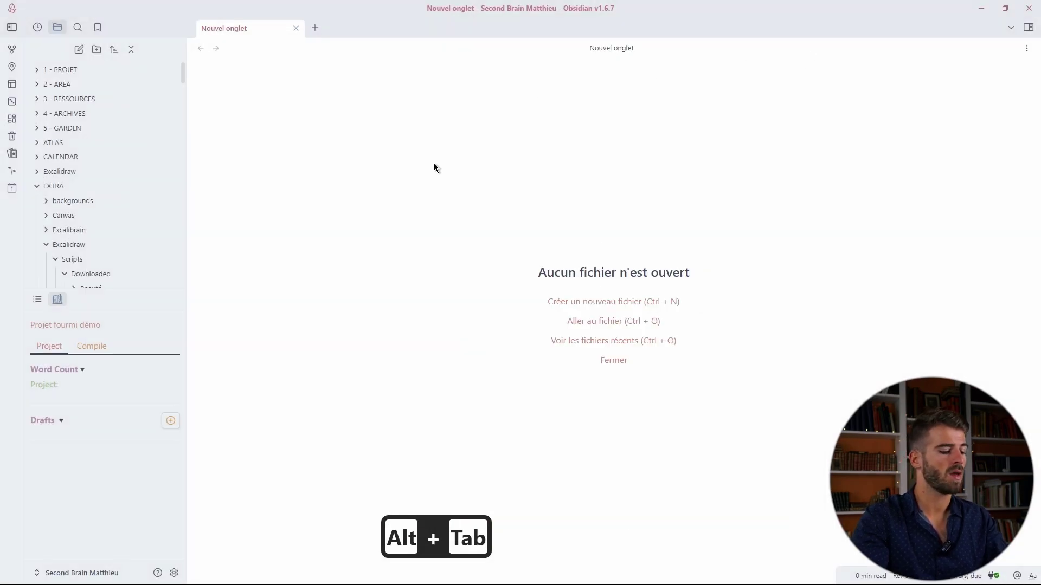
key("ctrl+p")
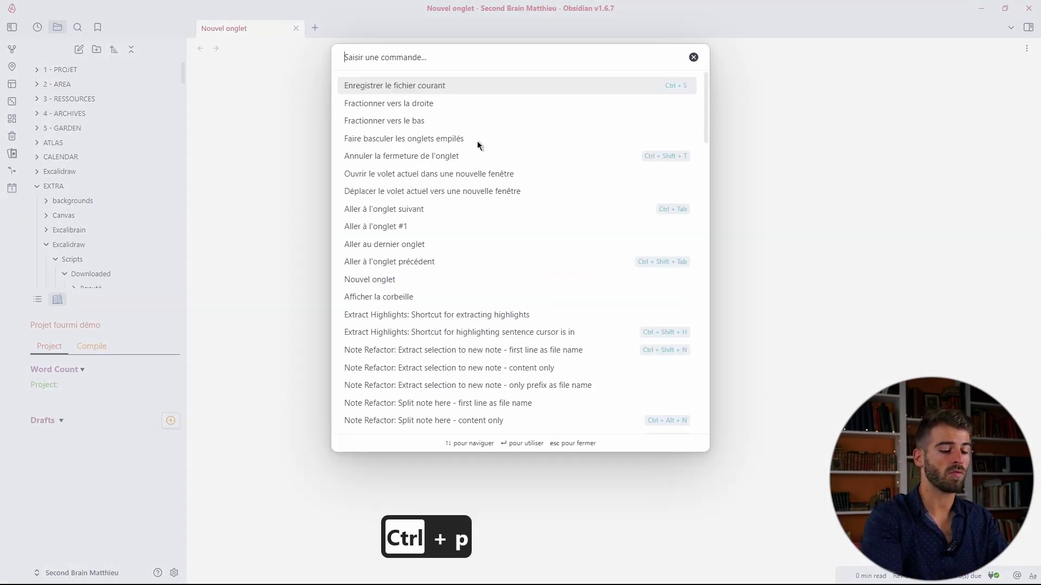
type("exca")
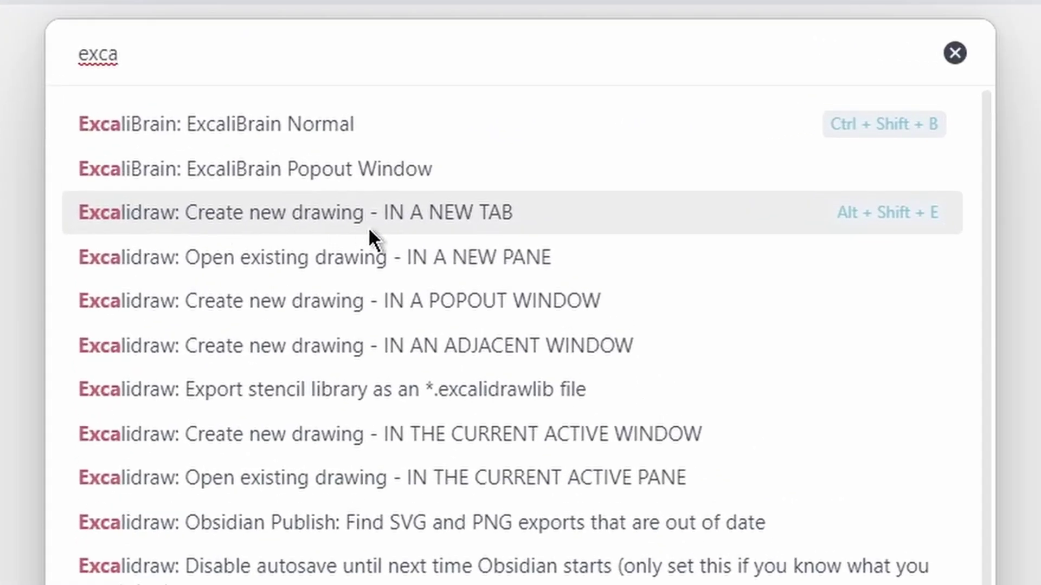
left_click(459, 124)
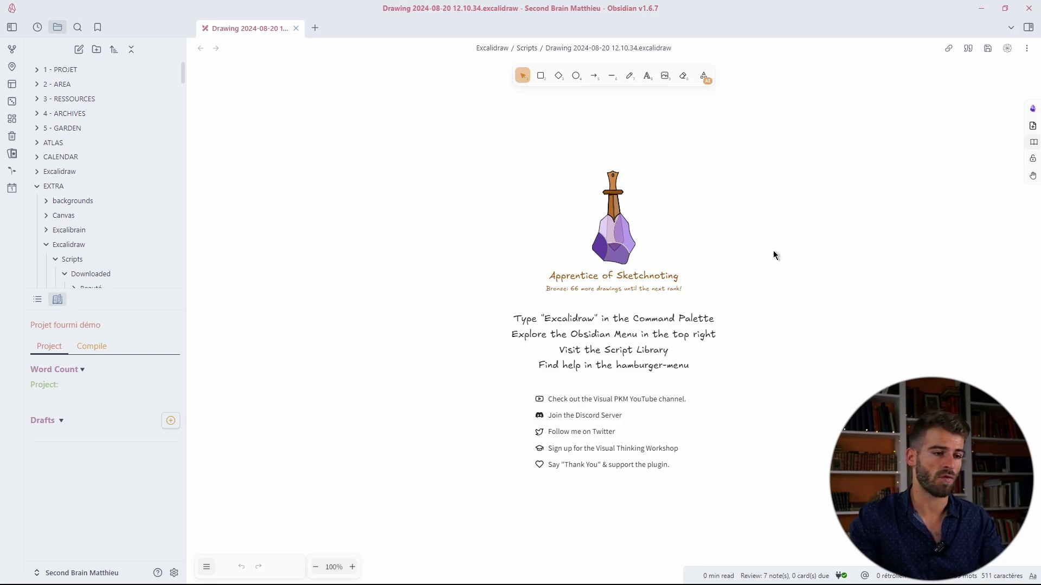
Step: Draw an RSS symbol freehand with a dot and two curved bands, and select its strokes
left_click(629, 76)
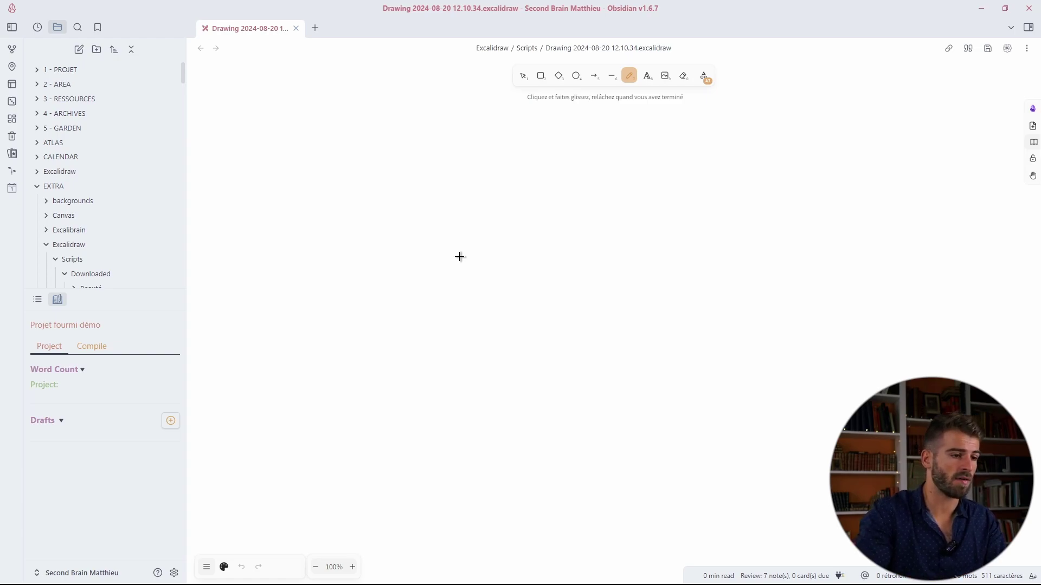
mouse_move(373, 303)
left_mouse_down()
mouse_move(383, 310)
mouse_move(363, 295)
mouse_move(393, 279)
mouse_move(355, 285)
mouse_move(359, 297)
left_mouse_up()
mouse_move(373, 248)
left_mouse_down()
mouse_move(352, 245)
mouse_move(420, 295)
mouse_move(428, 255)
mouse_move(360, 250)
left_mouse_up()
key("Escape")
left_click_drag(352, 195, 468, 352)
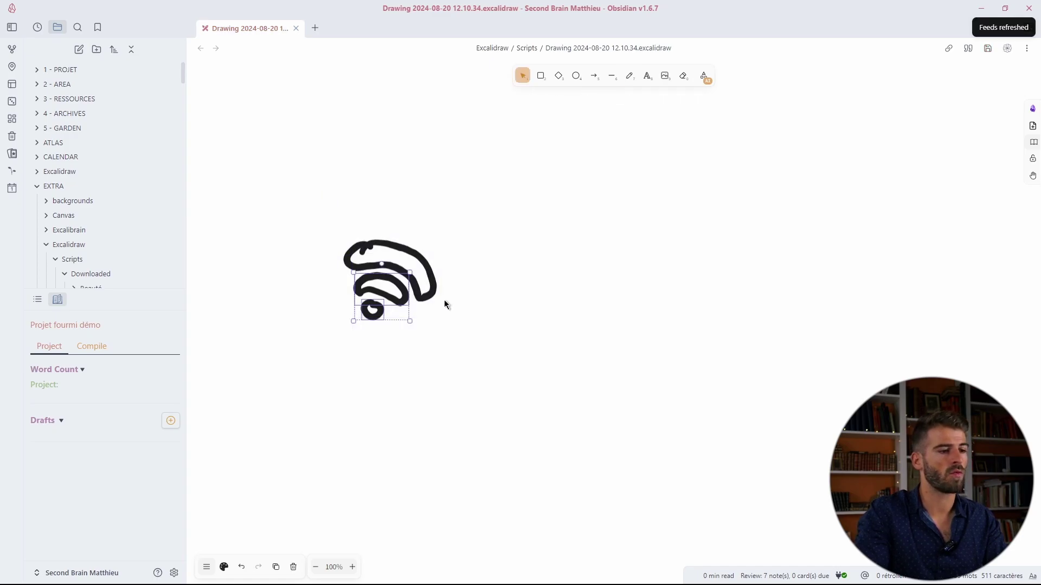
Step: Reposition the RSS symbol and place a right-pointing arrow on each side of it
left_click_drag(341, 212, 439, 377)
left_click_drag(308, 218, 363, 271)
left_click_drag(365, 274, 440, 349)
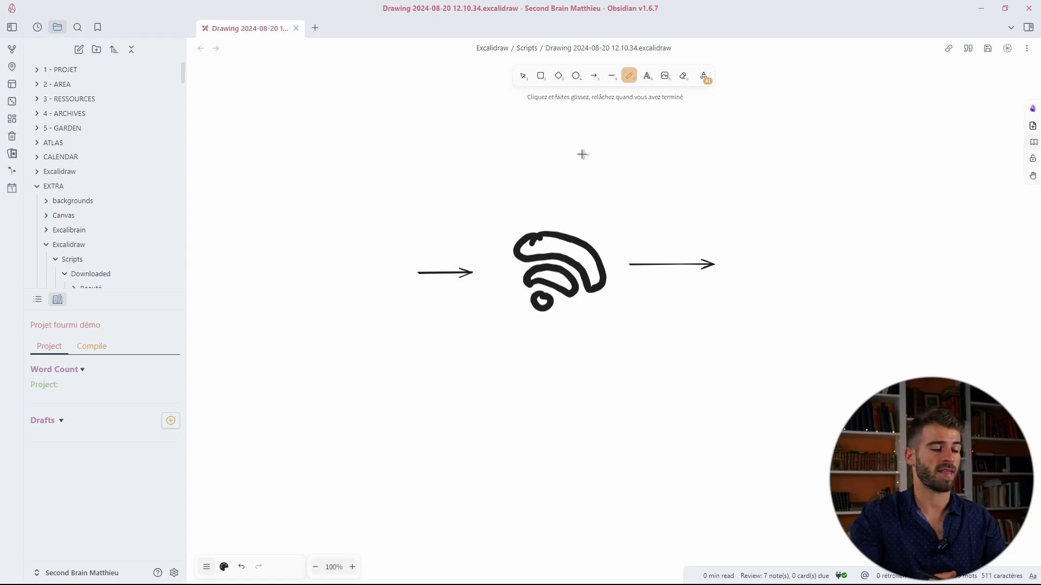
key("ctrl+z")
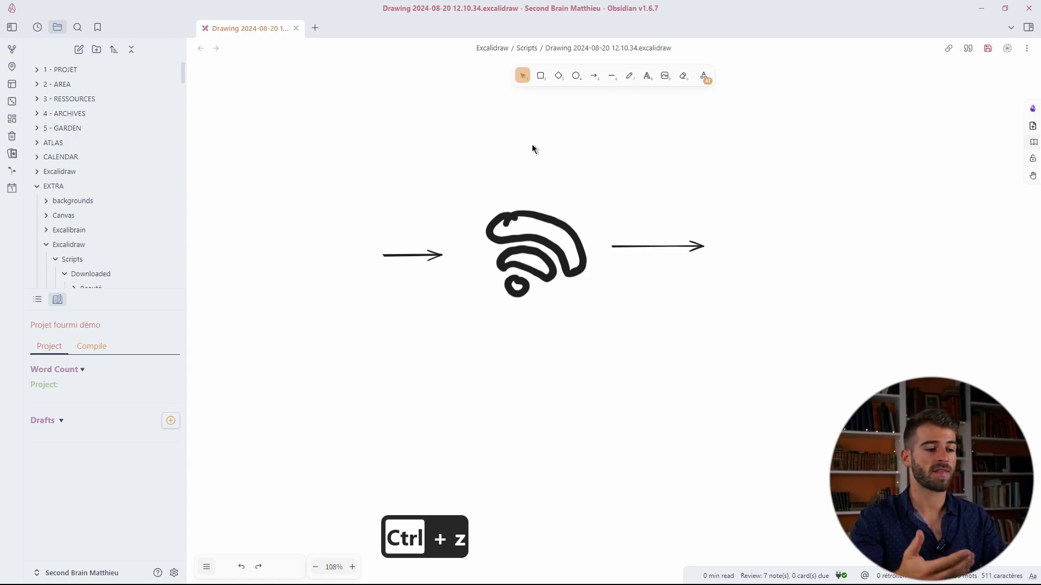
Step: Open Icon Library.excalidraw in a new tab and place it in a split pane beside the drawing
key("ctrl+o")
type("icon")
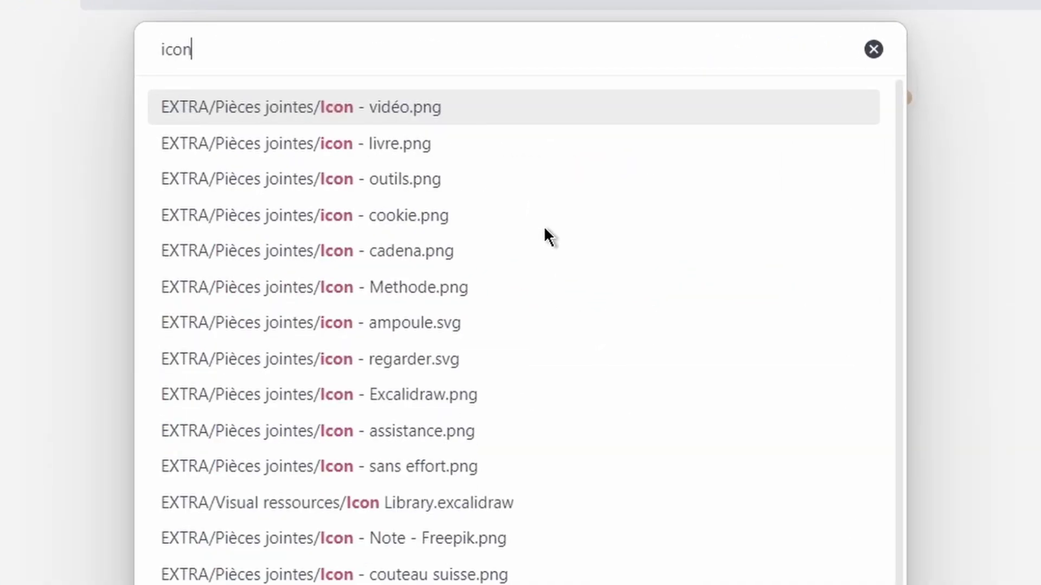
type(" librai")
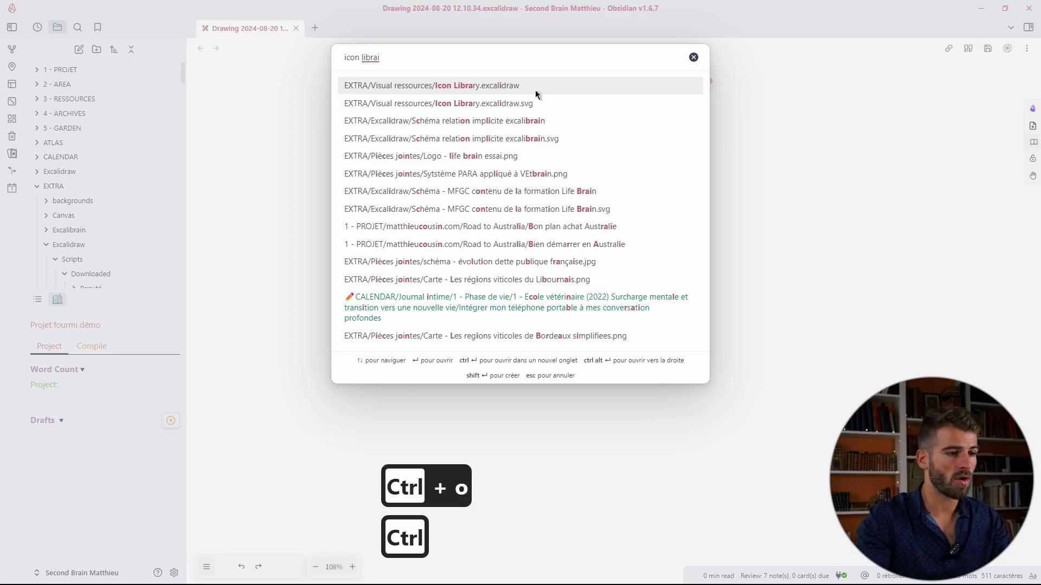
left_click(550, 116, "ctrl")
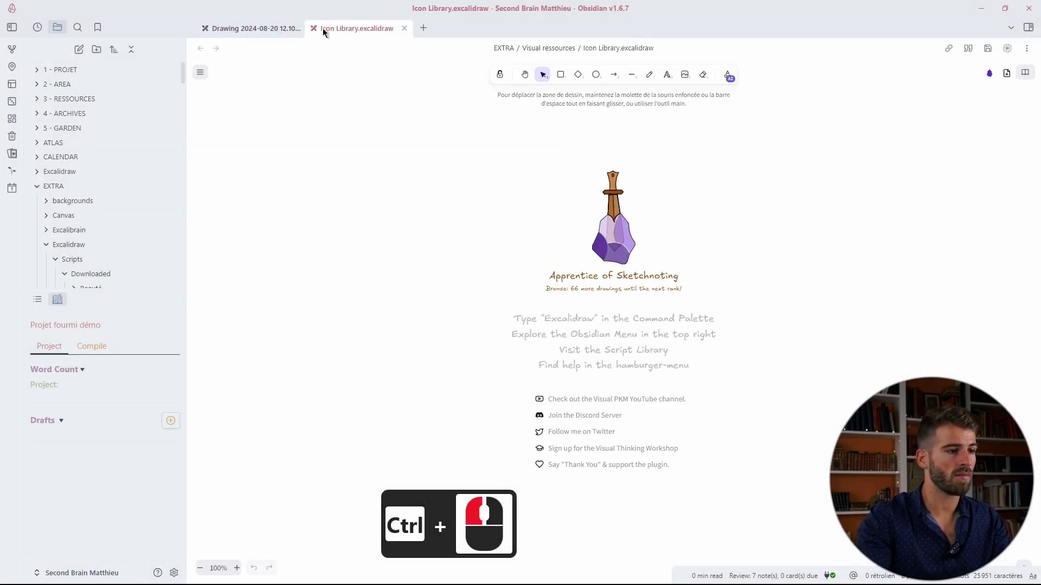
mouse_move(323, 28)
left_mouse_down()
mouse_move(882, 245)
mouse_move(873, 242)
left_mouse_up()
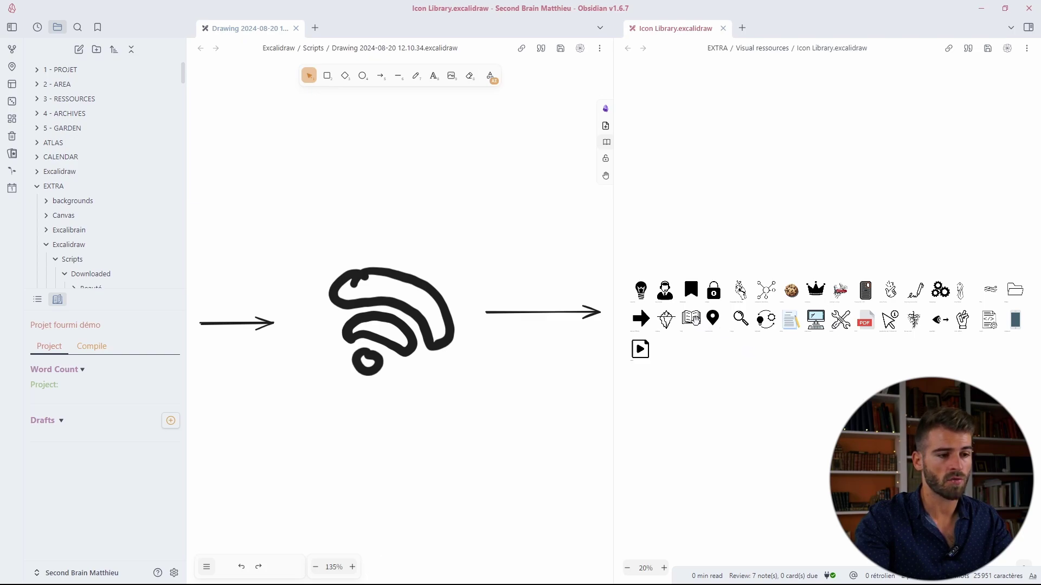
Step: Copy the open-book icon from the Icon Library into the drawing and place it up and to the left of the first arrow
right_click(696, 326)
left_click(732, 350)
right_click(231, 260)
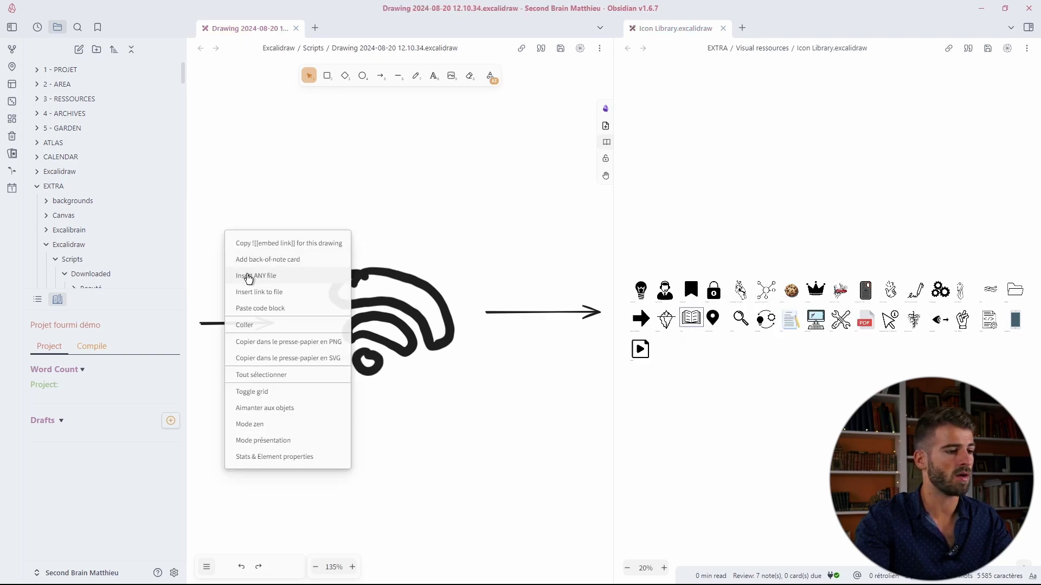
left_click(266, 332)
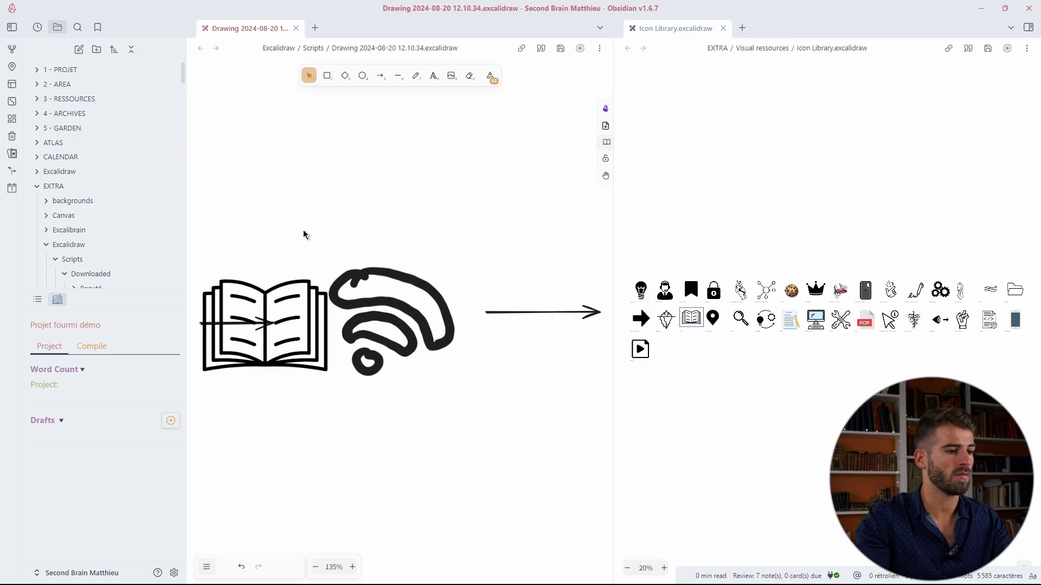
scroll(325, 225, "left", 5)
left_click_drag(398, 291, 299, 239)
left_click_drag(299, 239, 280, 226)
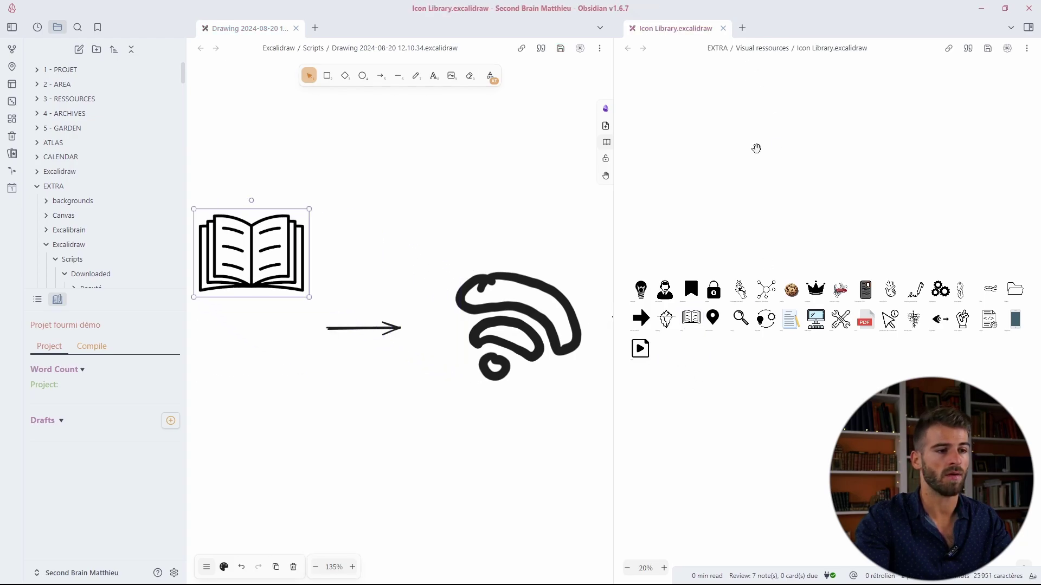
Step: Open Logo Library.excalidraw in a new tab next to the Icon Library
key("ctrl+o")
type("logo")
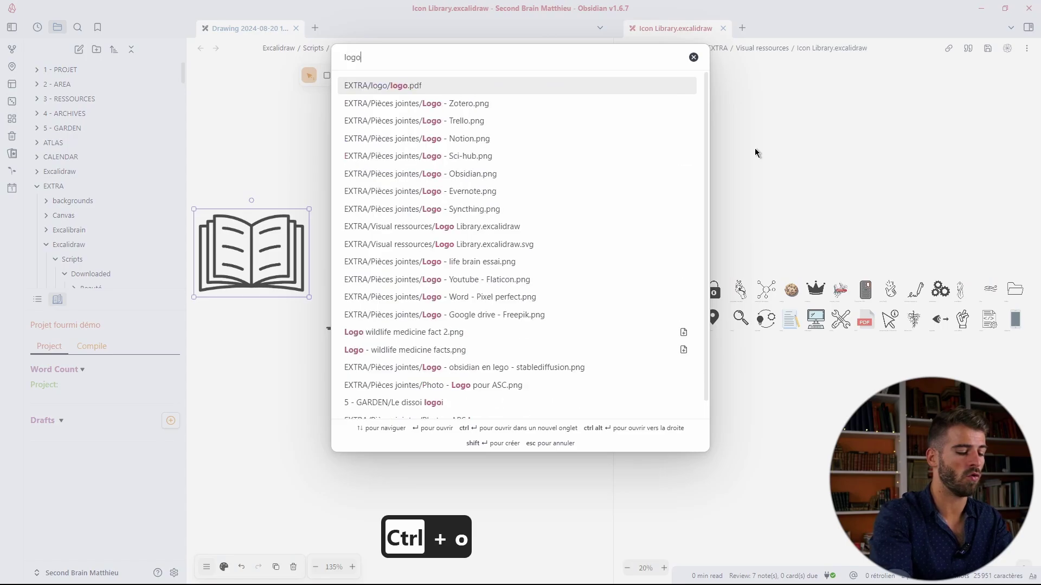
type("li")
left_click(623, 88, "ctrl")
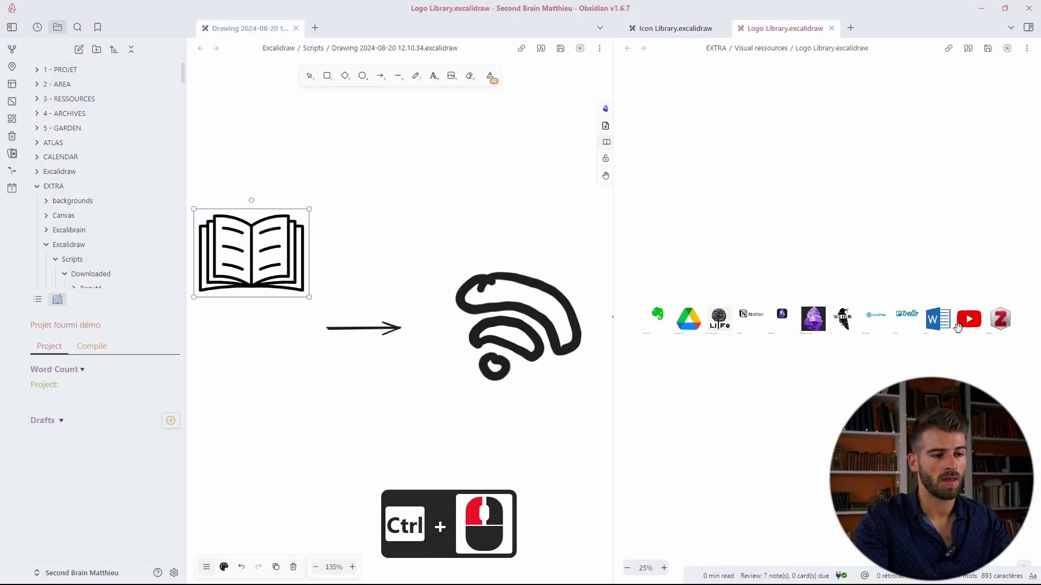
Step: Copy the YouTube logo into the drawing, place it below the book icon and shrink it to about the book's width
right_click(969, 324)
left_click(1003, 352)
right_click(227, 372)
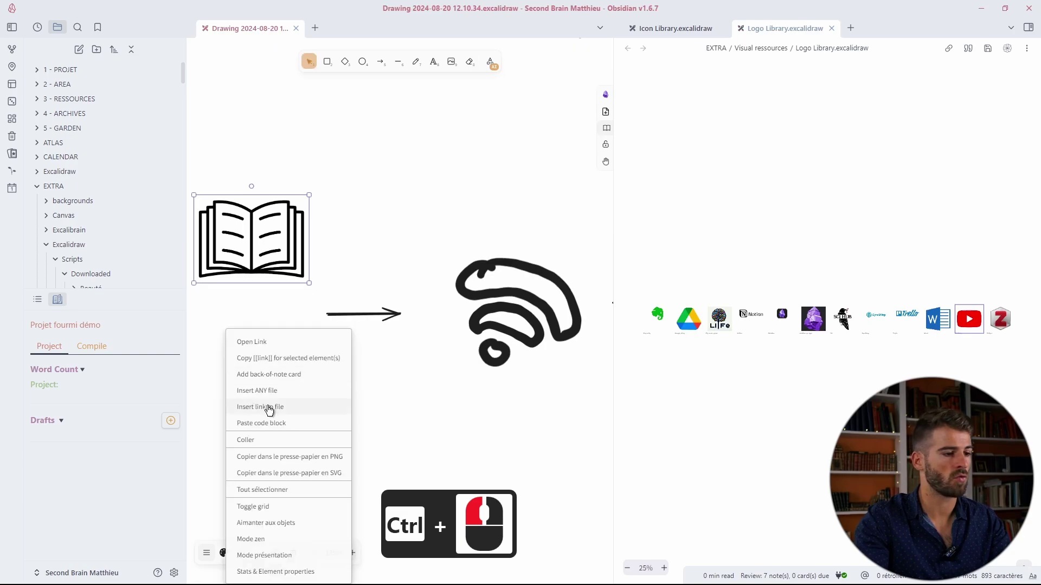
left_click(273, 439)
left_click_drag(275, 407, 251, 343)
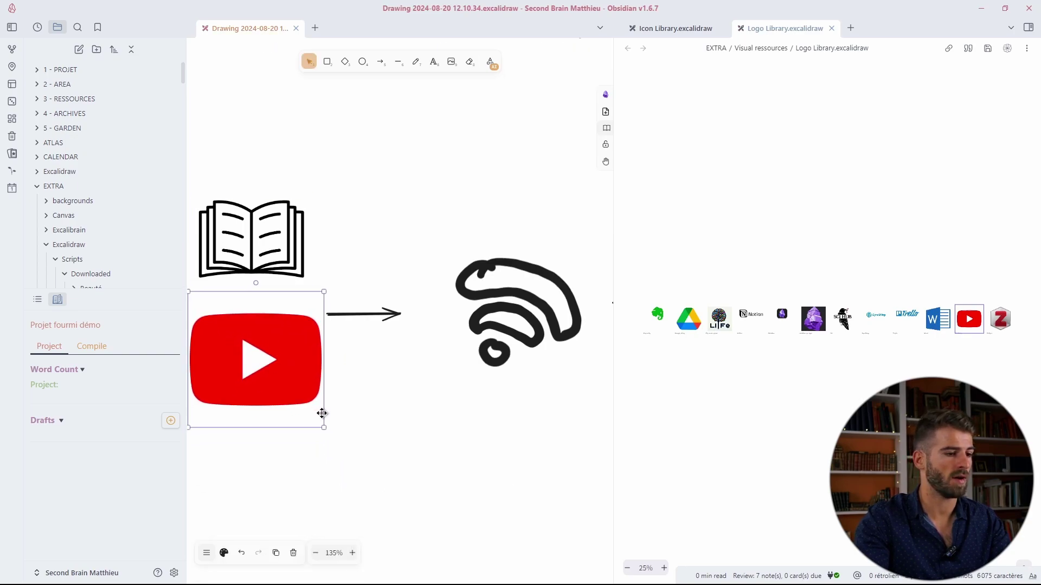
left_click_drag(322, 429, 302, 399)
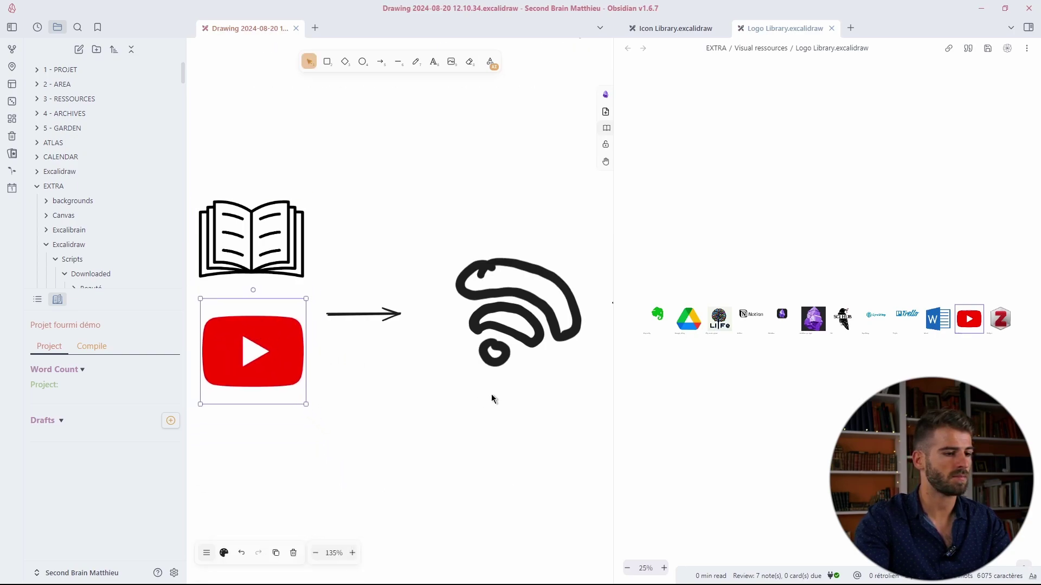
Step: Copy the Obsidian logo from the Logo Library into the drawing and place it at the tip of the second arrow
left_click(532, 395)
left_click_drag(532, 395, 264, 413)
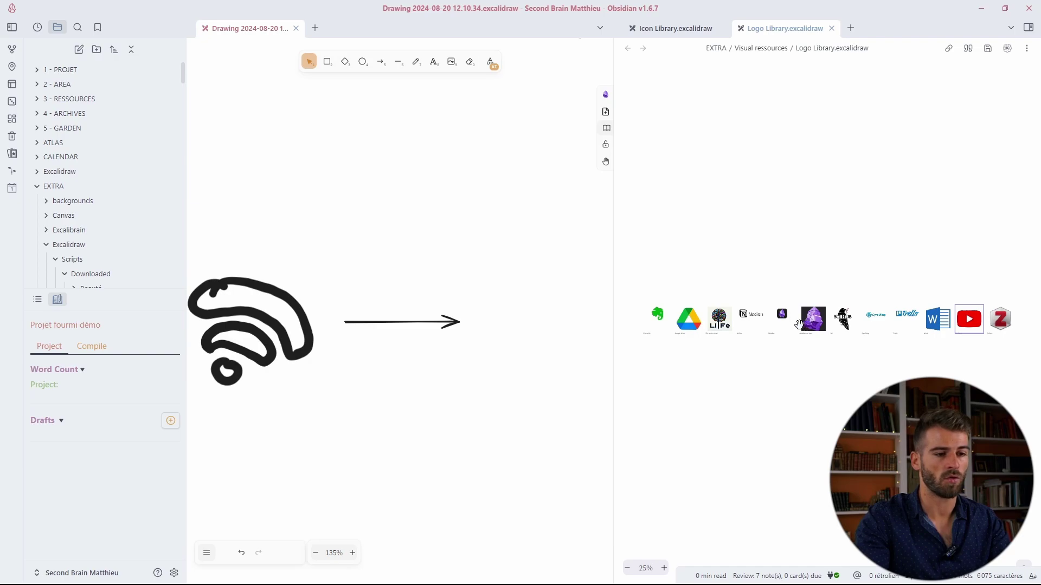
left_click(784, 315)
right_click(784, 314)
left_click(816, 351)
right_click(522, 332)
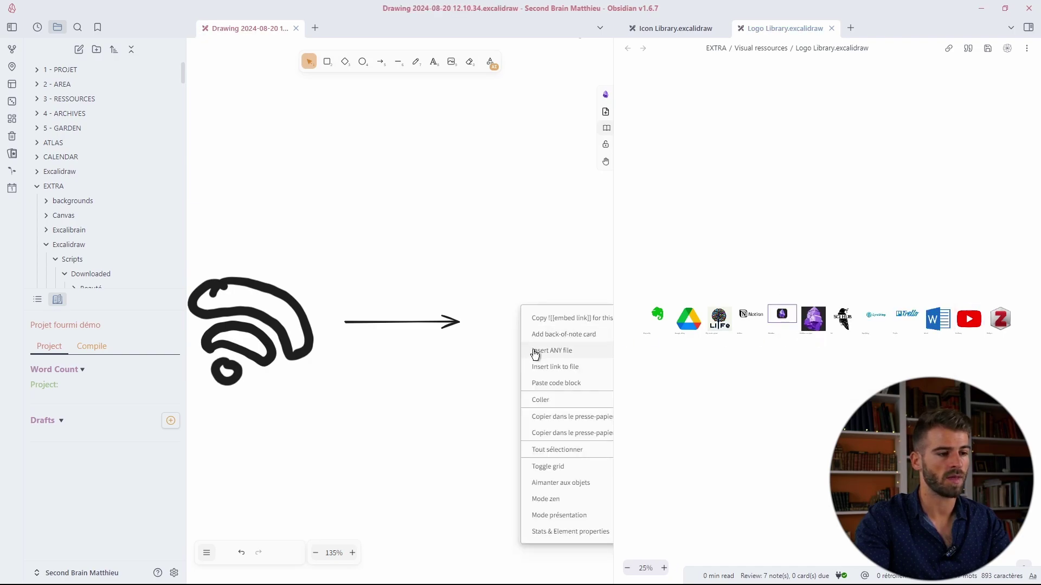
left_click(553, 398)
left_click_drag(495, 355, 441, 270)
left_click(376, 244)
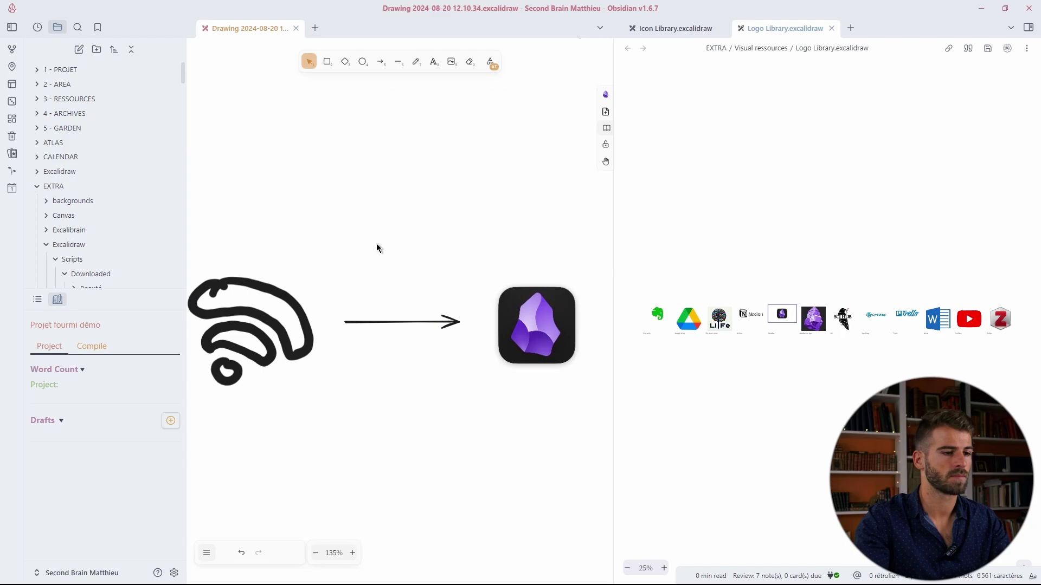
Step: Close the Logo Library and Icon Library so that only the drawing stays open
scroll(393, 329, "down", 2)
scroll(394, 329, "down", 5)
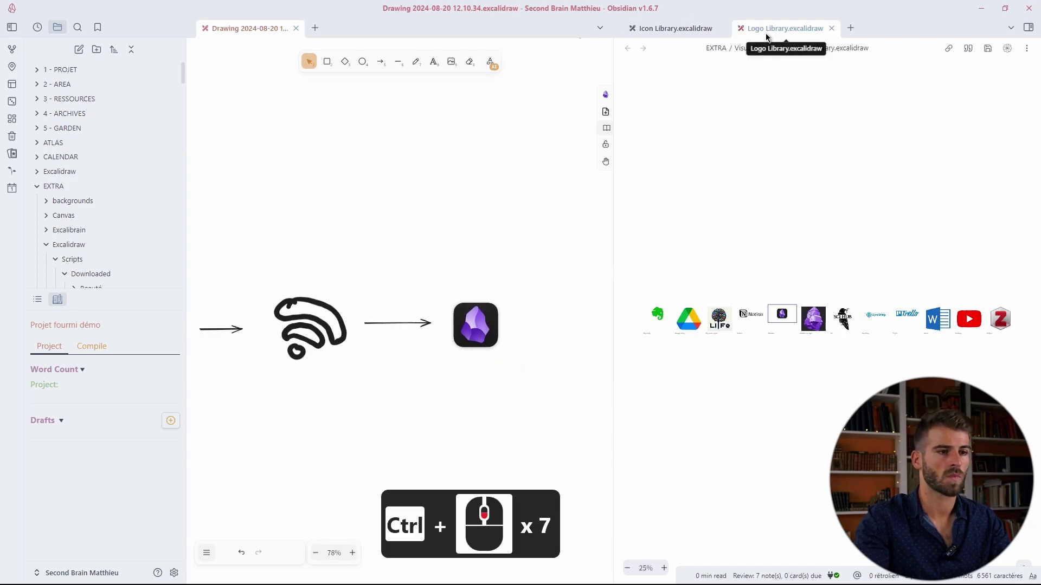
left_click(832, 28)
left_click(725, 28)
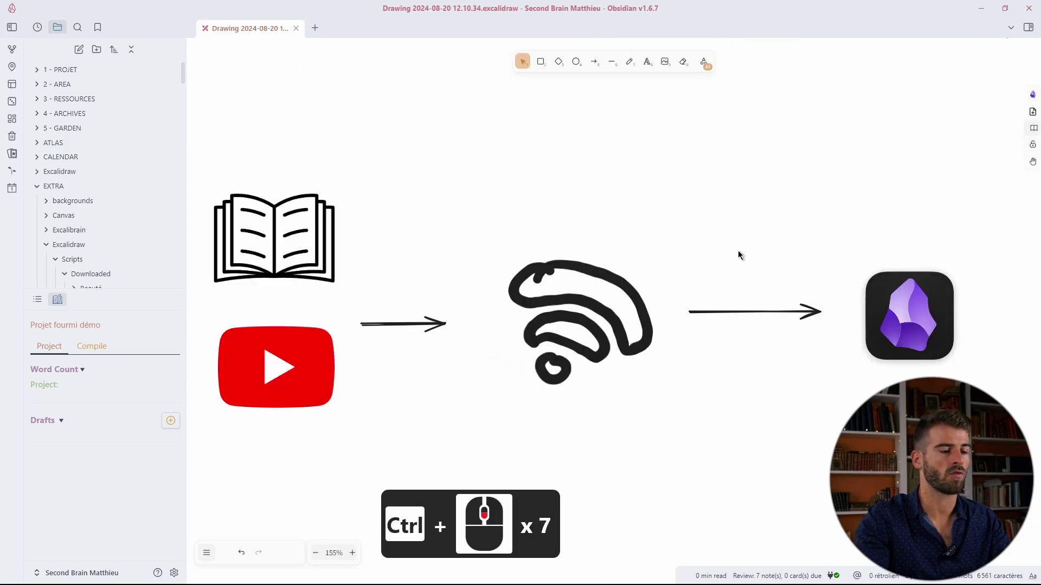
Step: Select the book icon and the YouTube logo together and shift them slightly down to align with the first arrow
scroll(662, 254, "down", 5)
left_click_drag(335, 193, 512, 403)
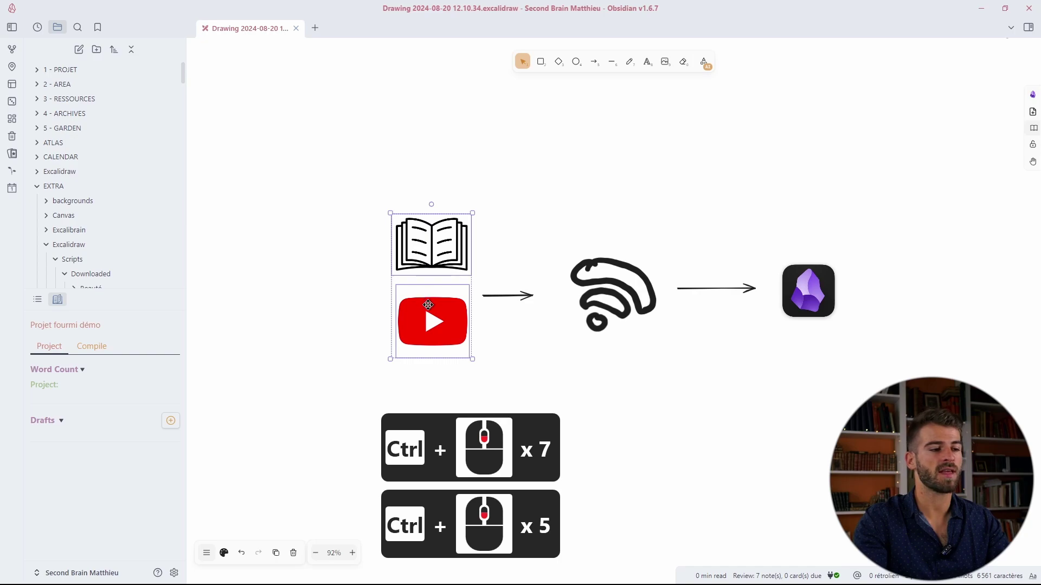
mouse_move(429, 305)
left_mouse_down()
mouse_move(438, 334)
mouse_move(433, 319)
left_mouse_up()
left_click(652, 218)
Step: Move the RSS symbol, the second arrow and the Obsidian logo together to the left, closer to the first arrow
left_click_drag(515, 158, 821, 375)
left_click_drag(579, 209, 902, 454)
left_click_drag(556, 205, 878, 454)
left_click_drag(684, 316, 653, 316)
left_click(675, 308)
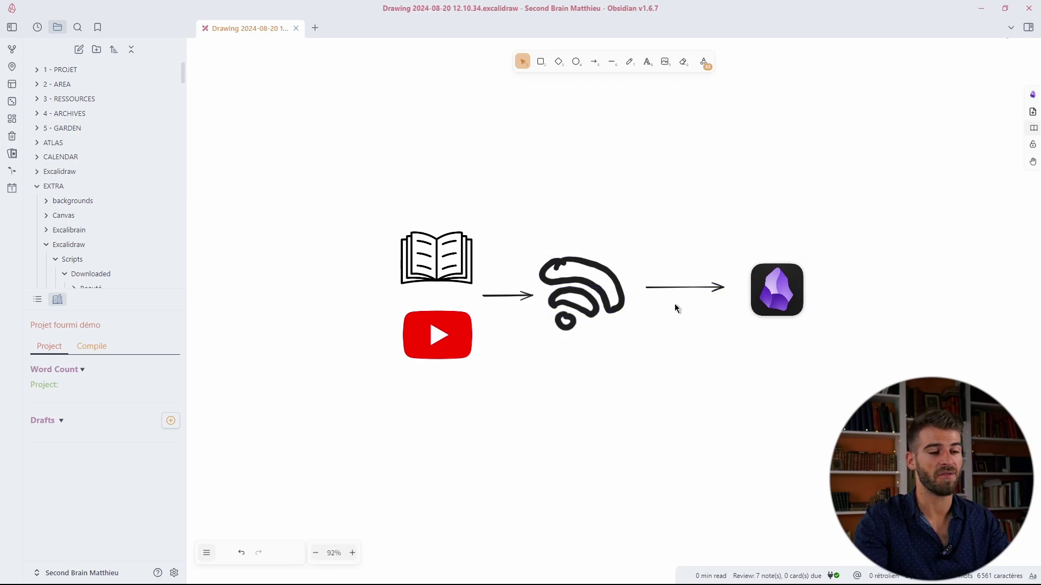
Step: Move the second arrow and the Obsidian logo closer to the RSS symbol and level with the first arrow
left_click_drag(630, 221, 787, 319)
left_click_drag(628, 223, 902, 442)
mouse_move(794, 292)
left_mouse_down()
mouse_move(768, 302)
mouse_move(780, 303)
left_mouse_up()
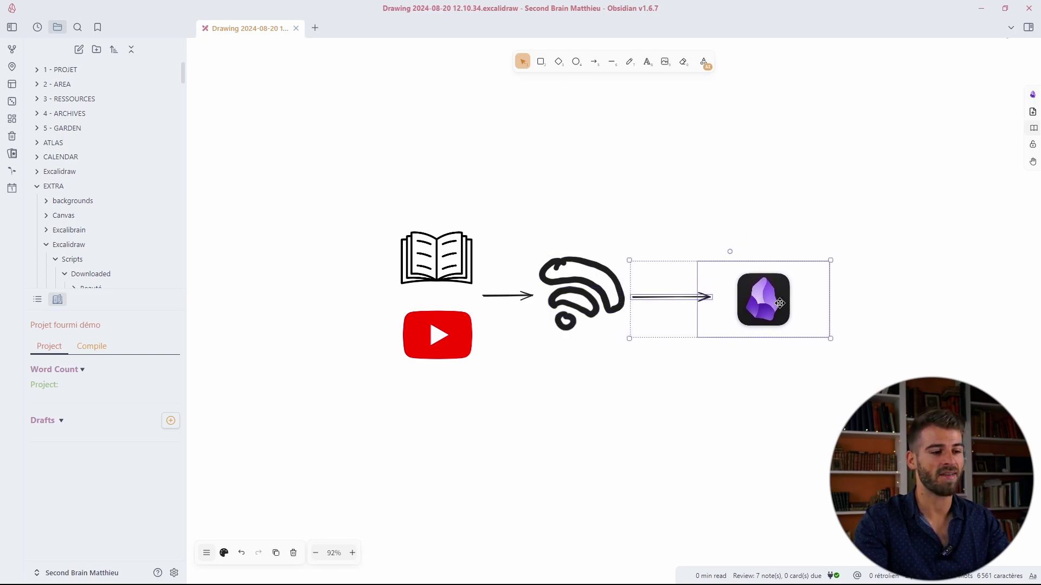
left_click(716, 369)
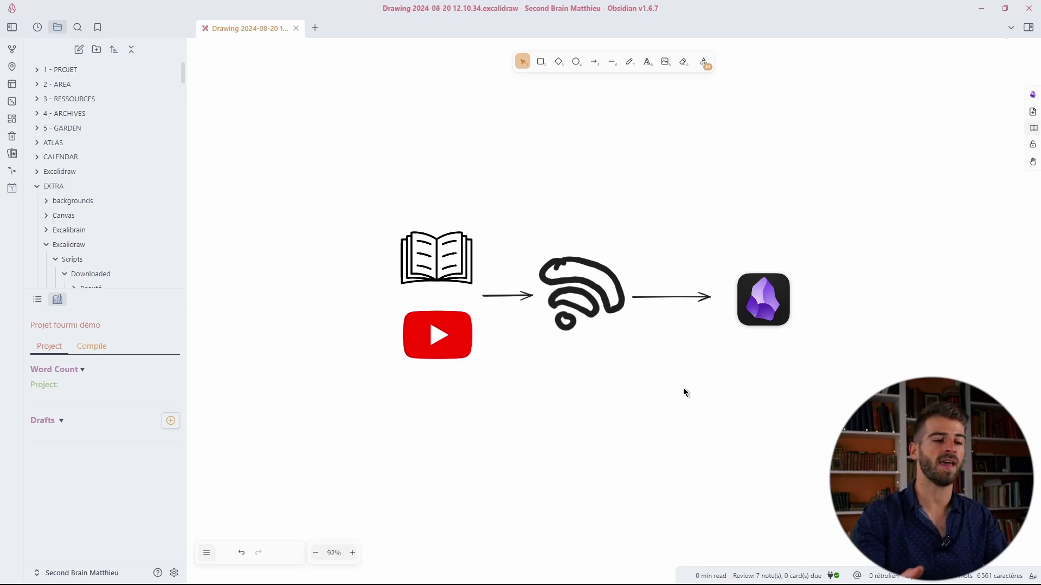
Step: Shorten the second arrow slightly and bring the Obsidian logo closer to its tip
mouse_move(706, 316)
left_mouse_down()
mouse_move(687, 314)
mouse_move(693, 302)
left_mouse_up()
left_click(672, 299)
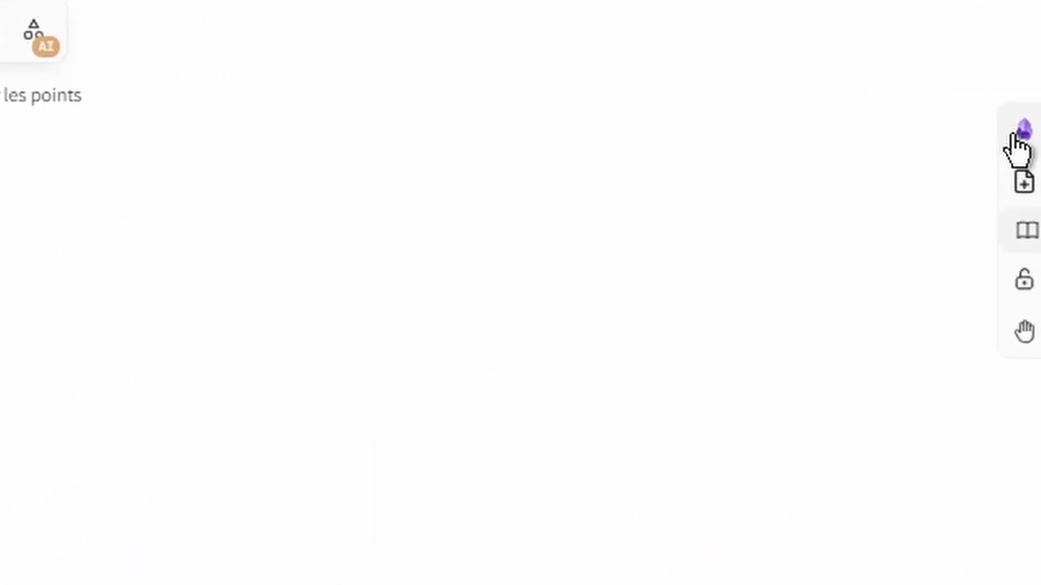
Step: Look up the ExcaliAI script under Utilities and Tools in the Excalidraw script library, and close the library
left_click(1014, 138)
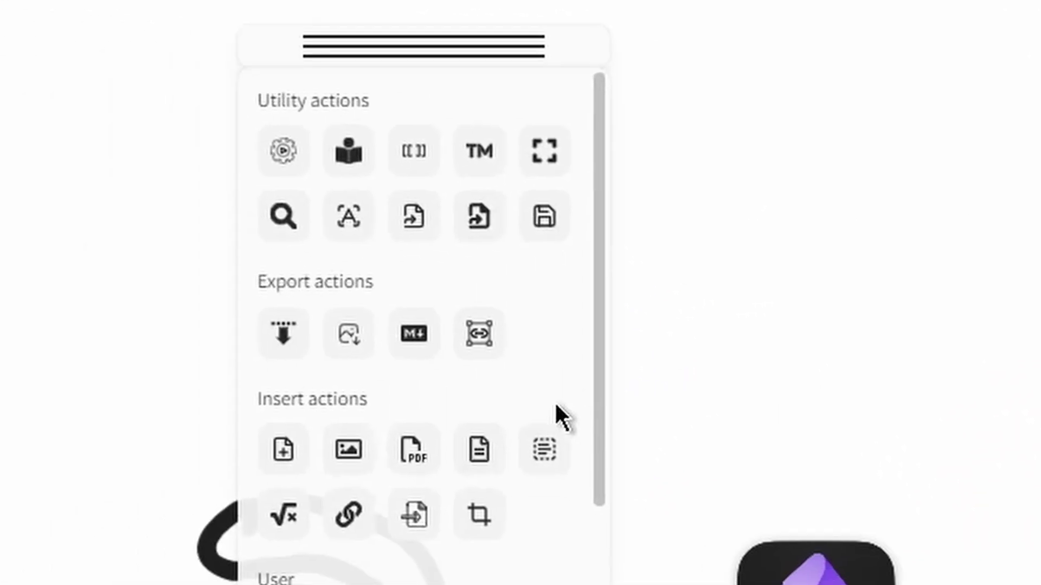
left_click(290, 163)
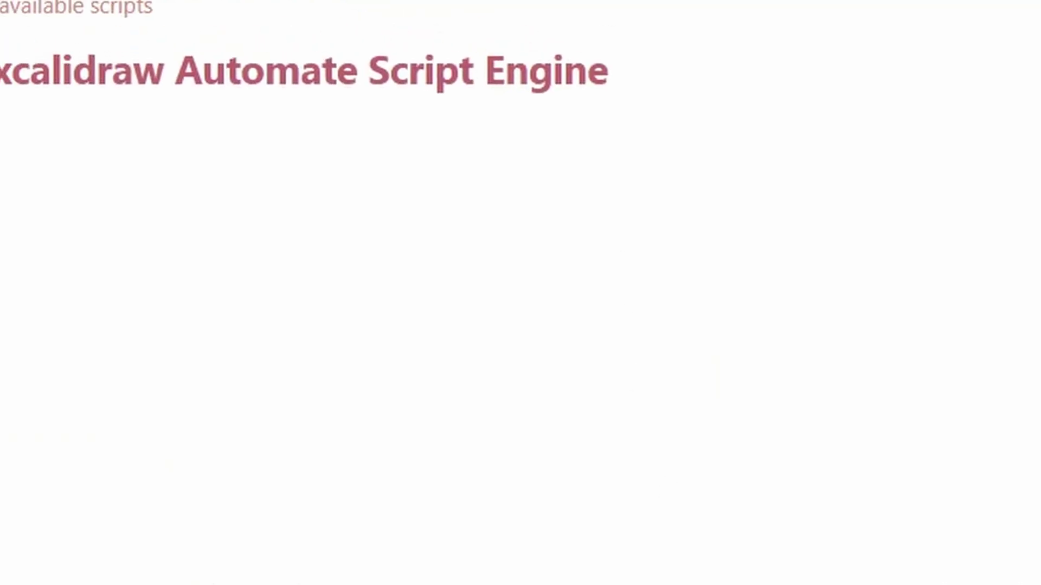
scroll(588, 309, "down", 15)
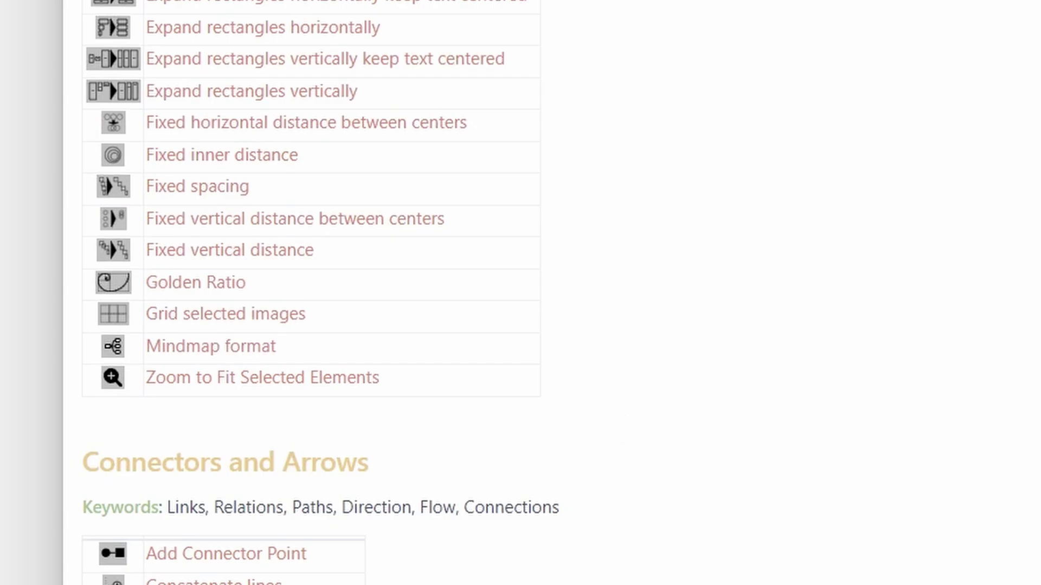
scroll(520, 293, "down", 10)
scroll(97, 292, "down", 10)
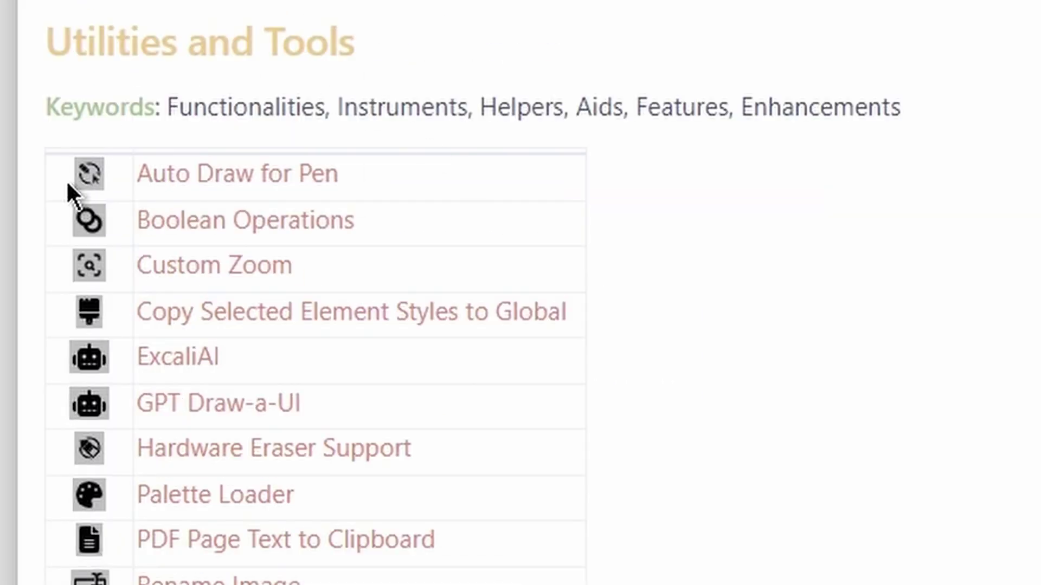
left_click(200, 374)
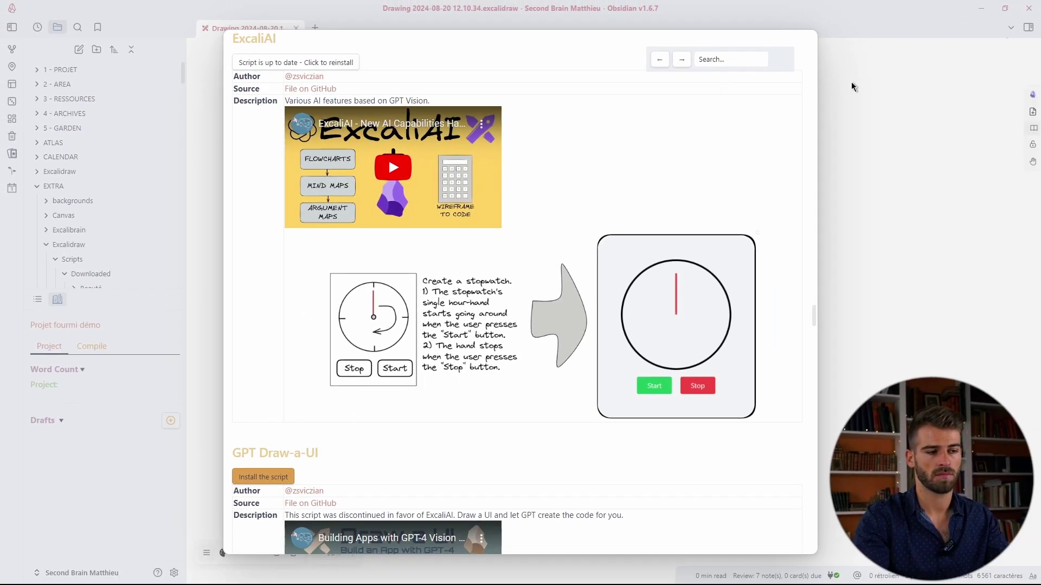
left_click(853, 87)
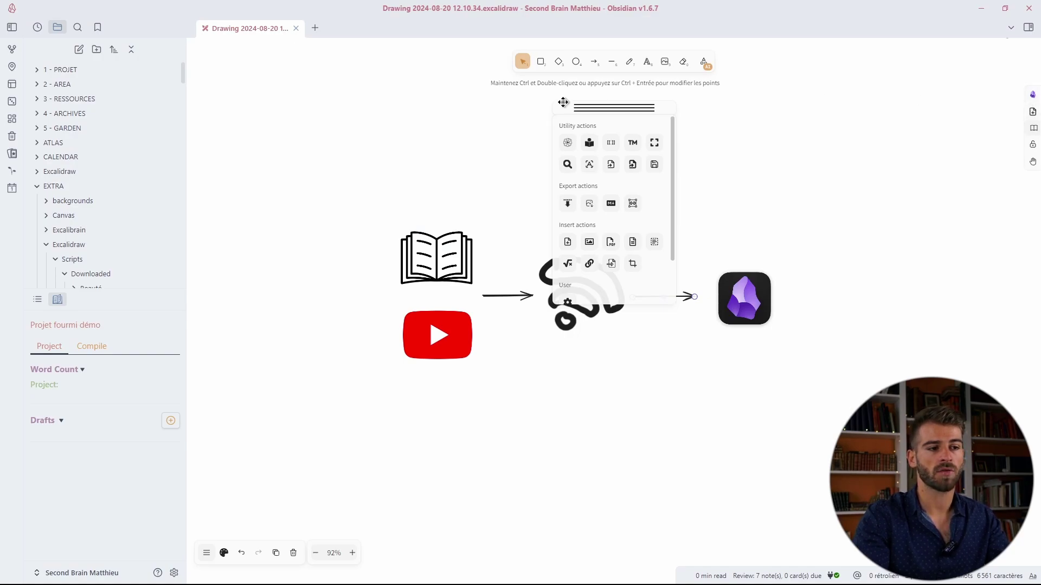
Step: Move the tools palette off the drawing and launch ExcaliAI on the whole diagram, keeping "Generate an image from image and prompt"
left_click_drag(563, 102, 824, 67)
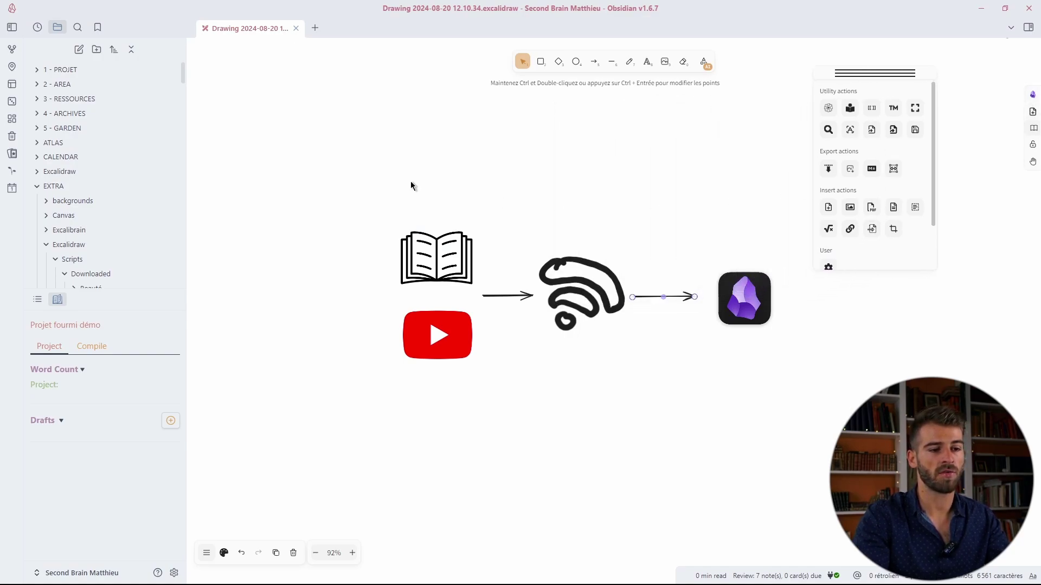
mouse_move(356, 164)
left_mouse_down()
mouse_move(515, 251)
mouse_move(877, 494)
left_mouse_up()
scroll(866, 239, "down", 2)
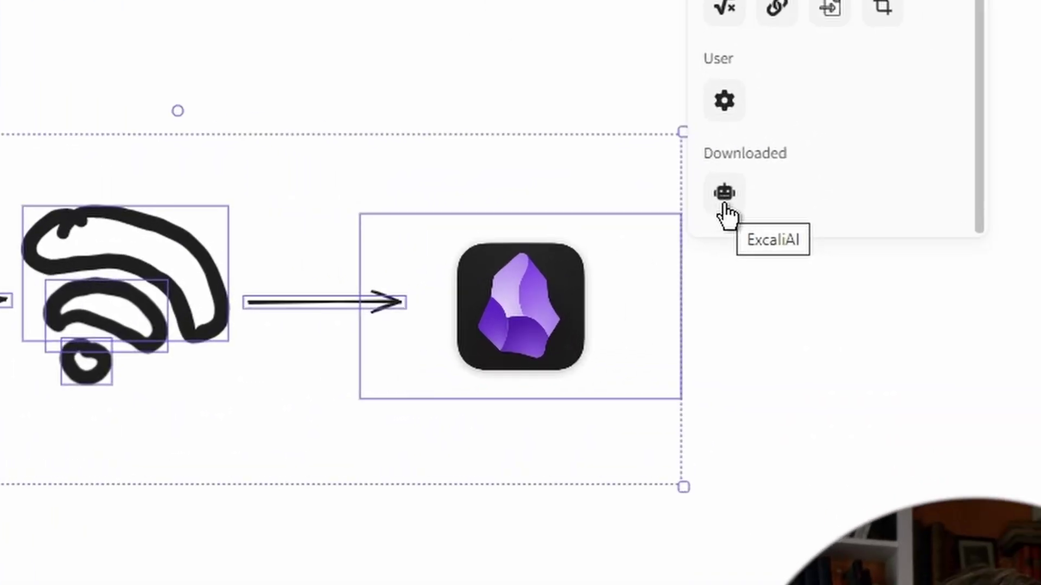
left_click(724, 204)
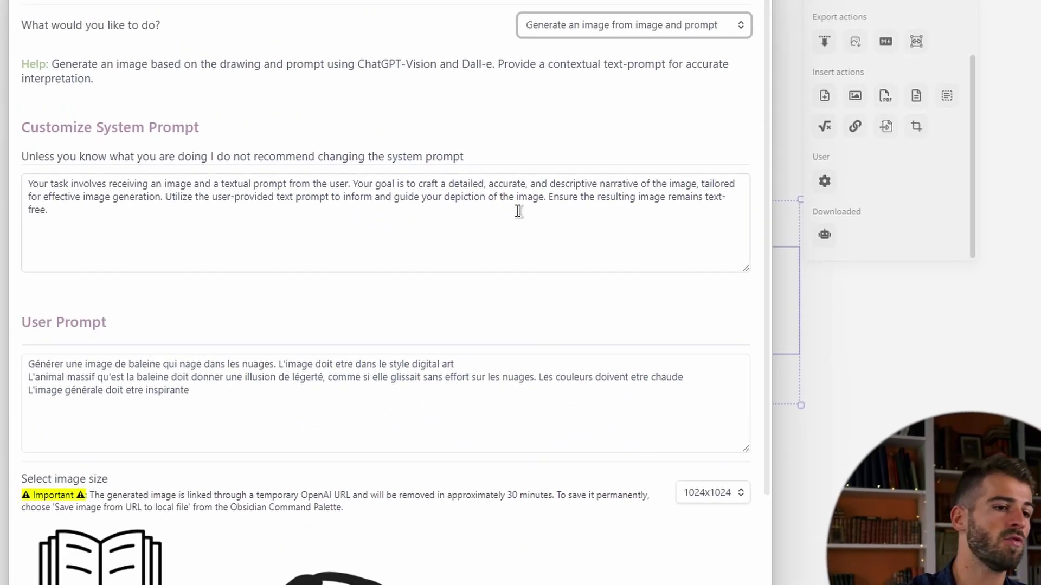
left_click(648, 23)
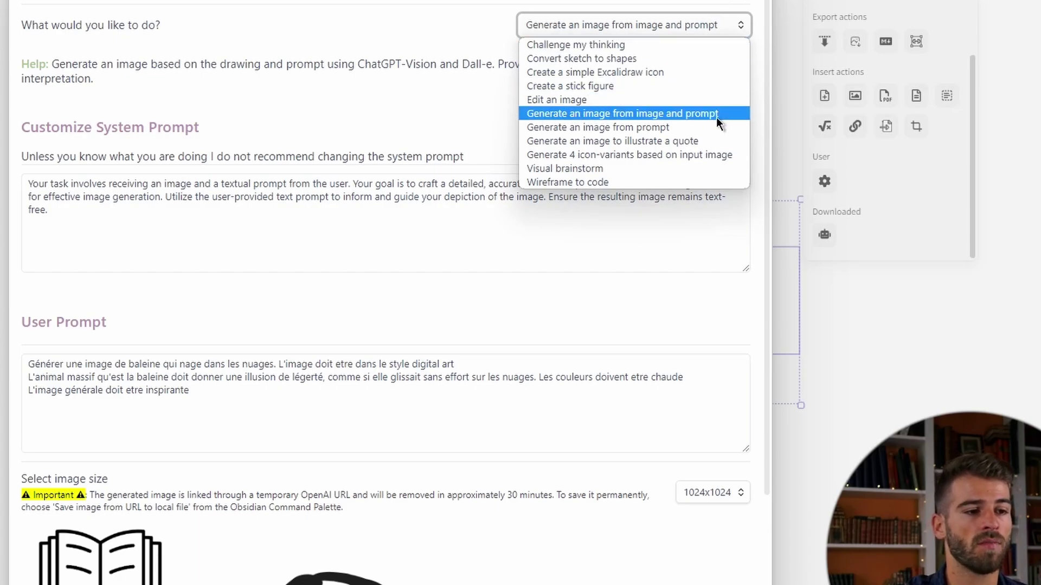
left_click(710, 18)
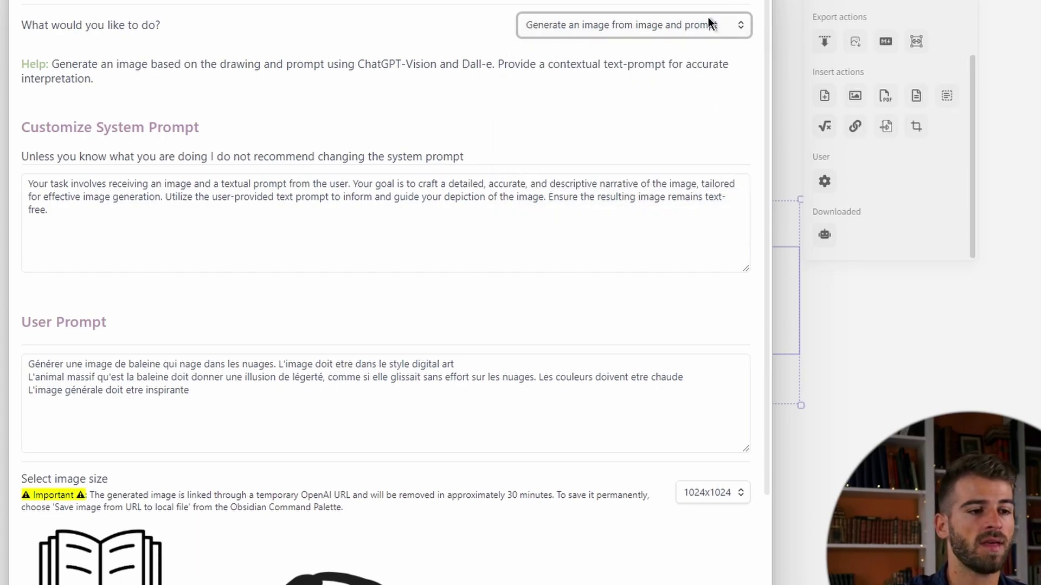
Step: Replace the user prompt with a French request for a YouTube video thumbnail showing that consumed media can be transferred into Obsidian
scroll(404, 334, "down", 3)
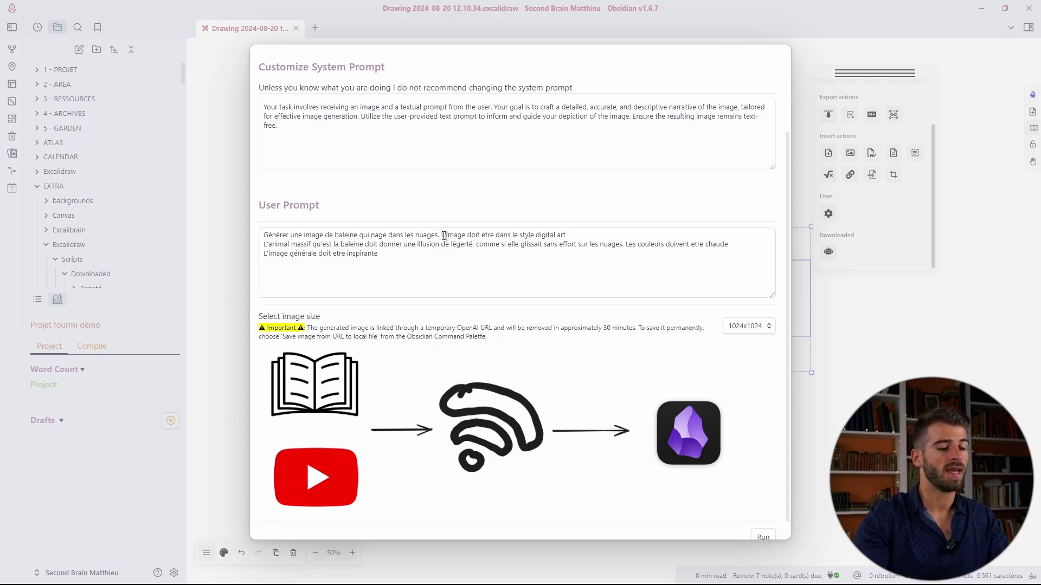
left_click_drag(386, 258, 216, 226)
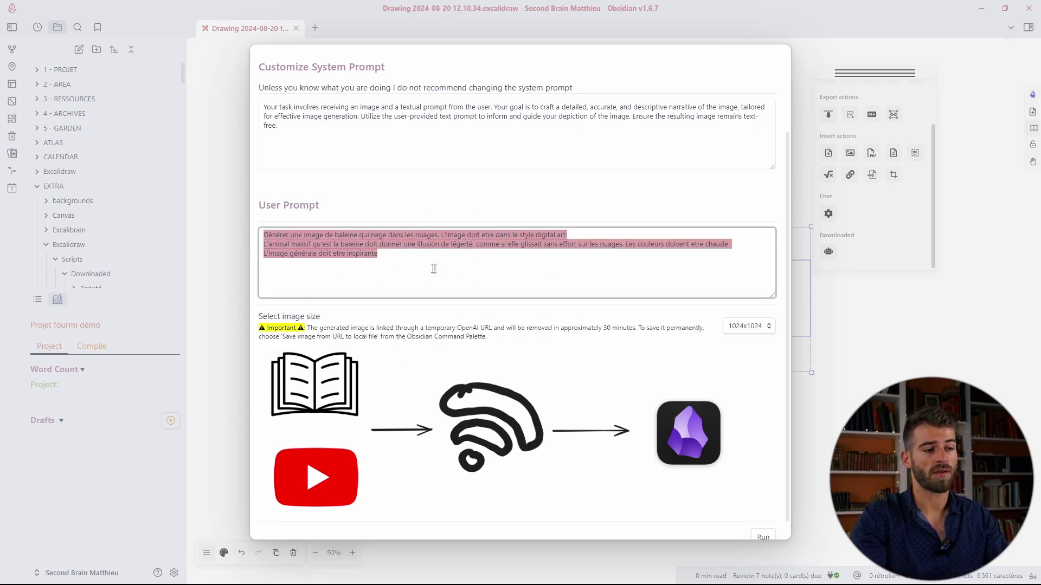
key("BackSpace")
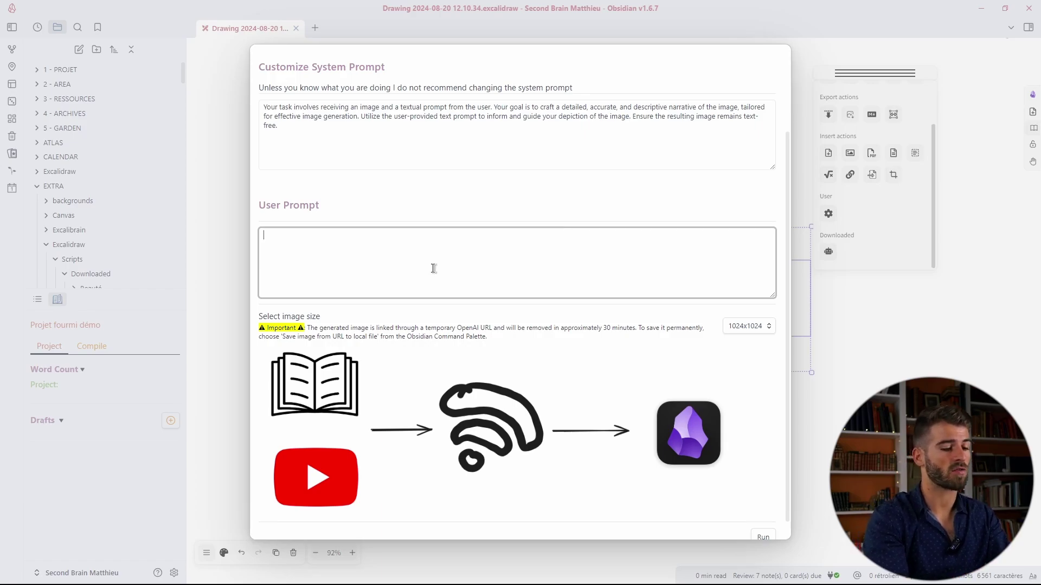
key("BackSpace")
key("BackSpace")
key("BackSpace")
key("BackSpace")
key("BackSpace")
key("BackSpace")
key("BackSpace")
key("BackSpace")
key("BackSpace")
key("BackSpace")
key("BackSpace")
key("BackSpace")
key("BackSpace")
key("BackSpace")
type("Je voudrais montrer sur cette miniature qu'il est possible de transférer les média qu'on consomme dans le logiciel obsidian en utilisant le flux RSS")
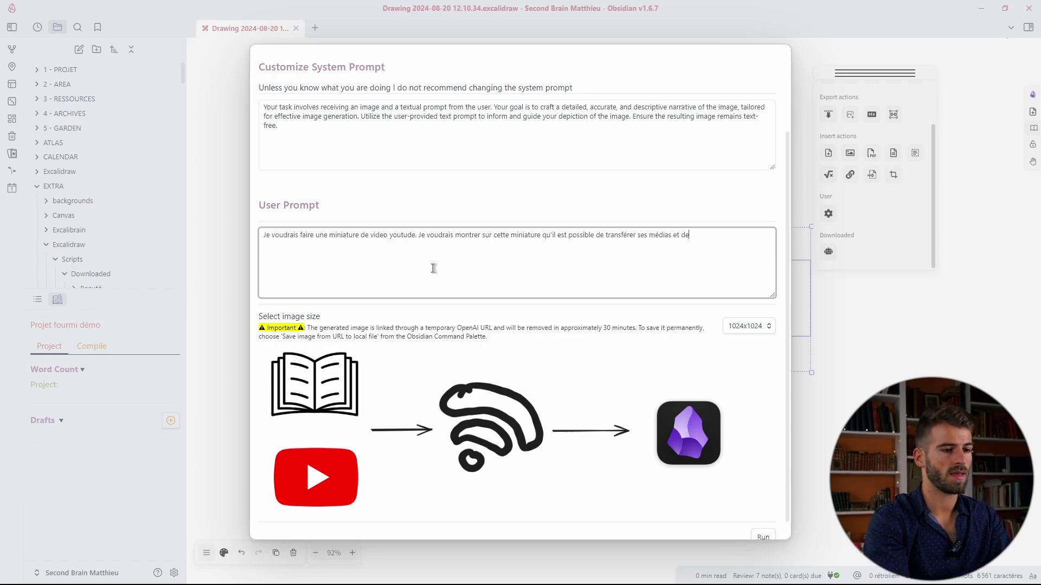
Step: Add the stages "1) Média", "2) flux RSS" and "3) Obsidian" to the prompt, request an easy, professional feel, and generate the image
key("Return")
type("Je veux montrer les différentes etapes")
key("Return")
type("1) Média")
key("Return")
type("2) fluxx RSS 3) Obsidian Et je veux que l'image inspire la facilité et soit professionnelle")
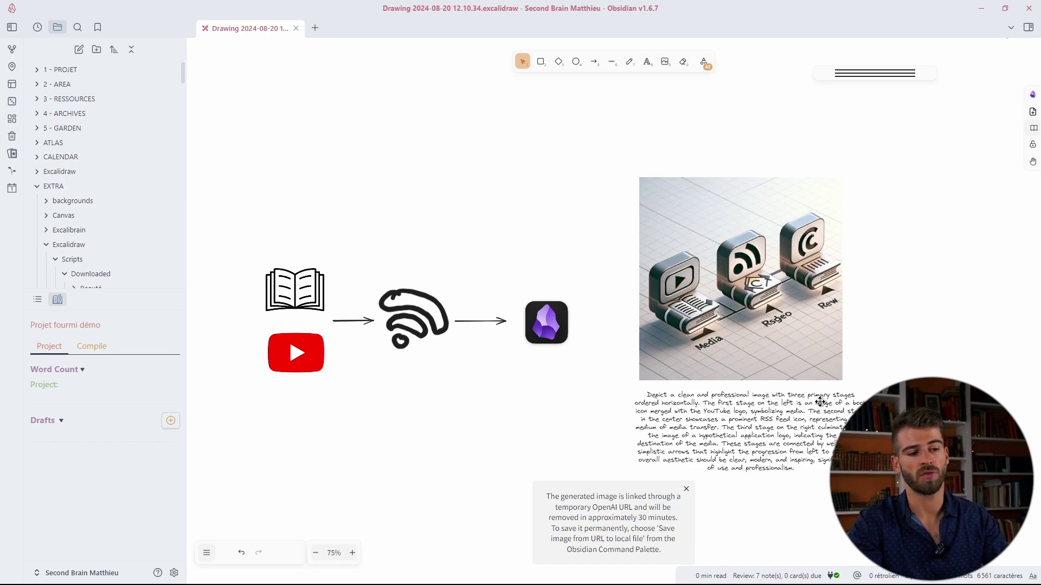
Step: Copy the full description text beneath the generated image
left_click(770, 416)
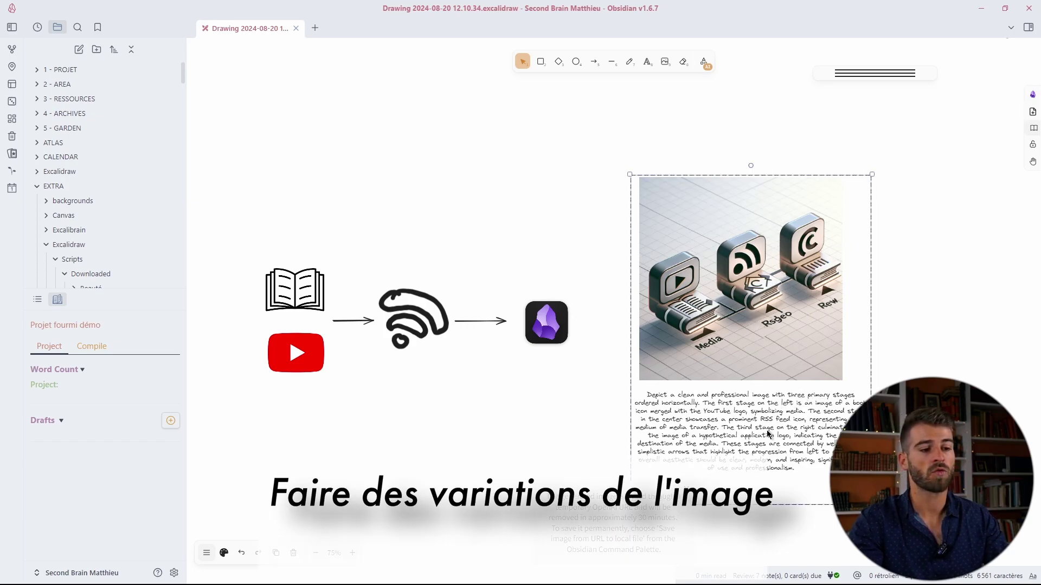
double_click(781, 446)
key("ctrl+c")
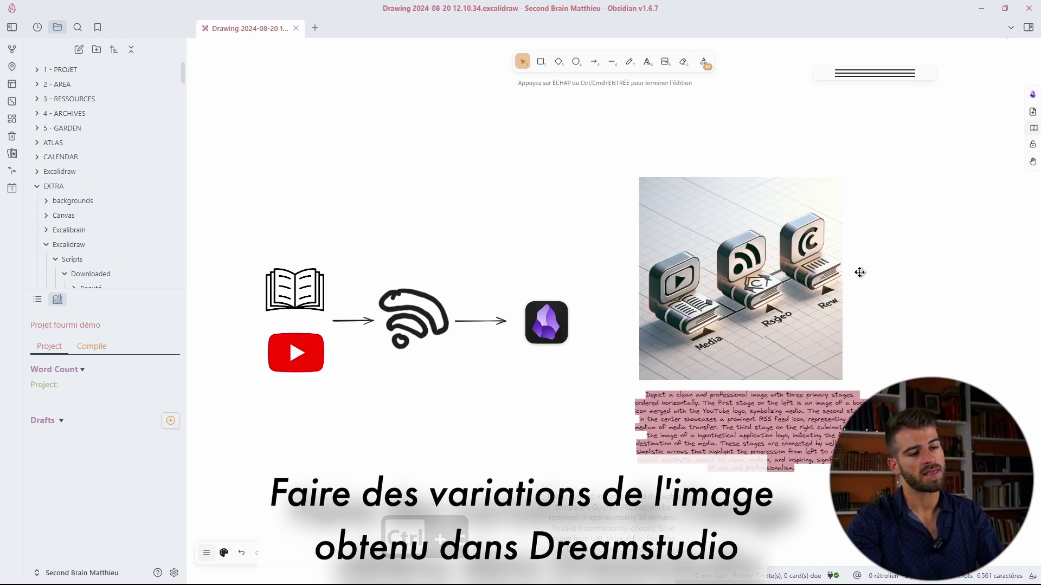
Step: Switch to DreamStudio and replace the prompt "a dog celebrating his master" with the copied description
key("alt+Tab")
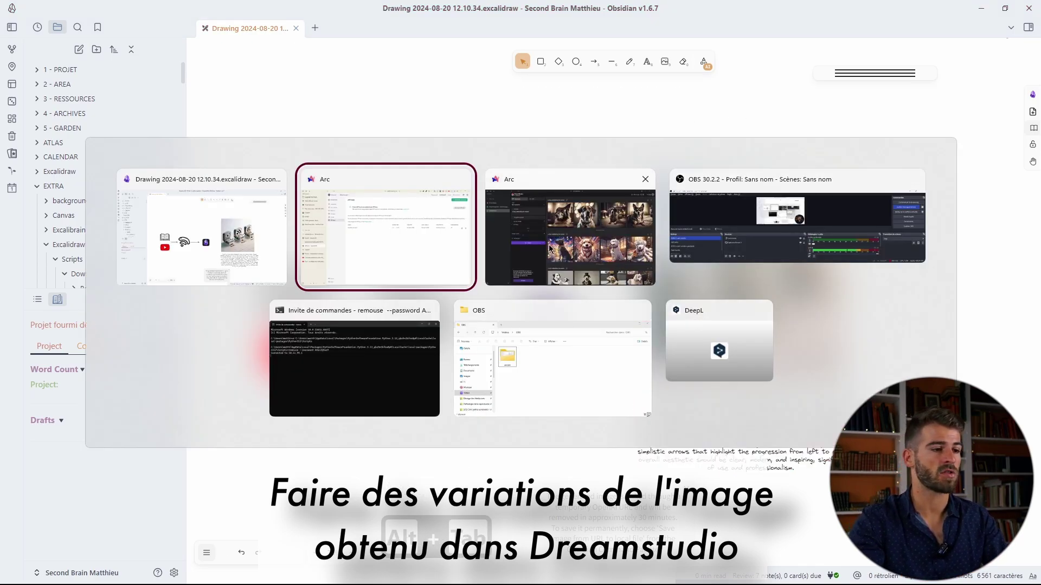
key("alt+Tab")
triple_click(239, 137)
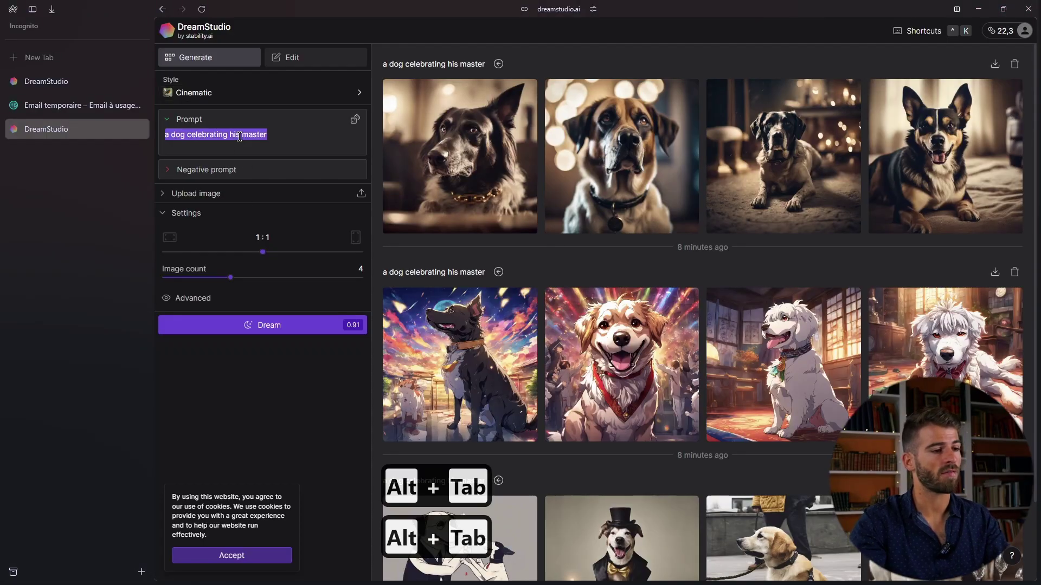
key("BackSpace")
key("ctrl+v")
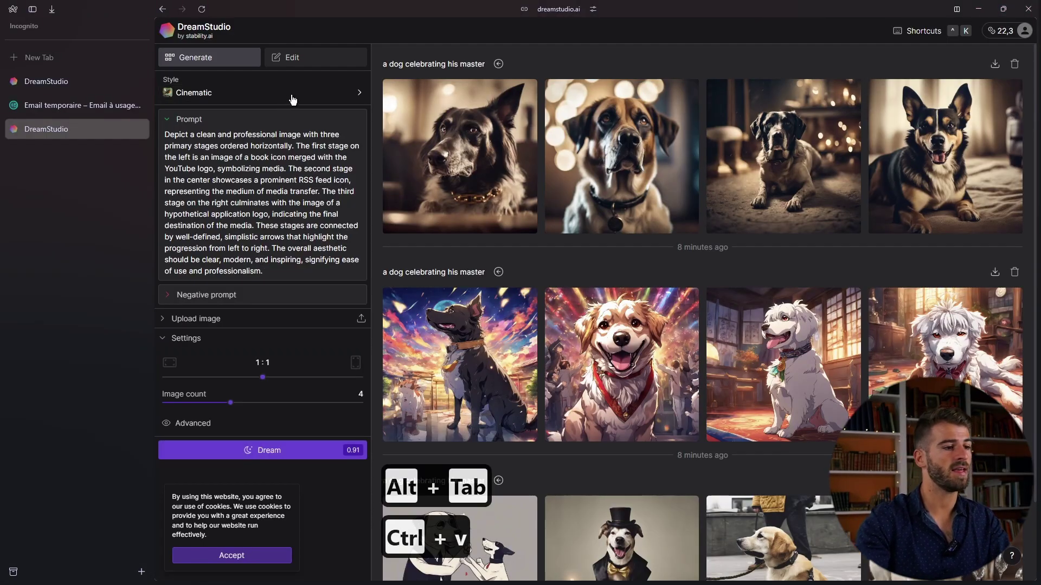
Step: Clear the Cinematic style and generate a batch of images from the prompt without any style
left_click(362, 93)
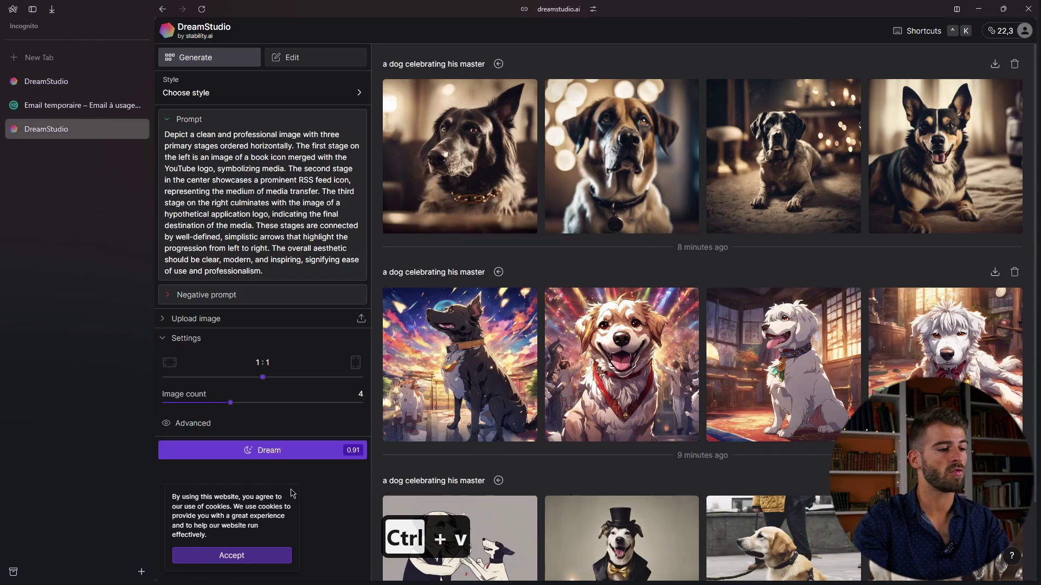
left_click(311, 449)
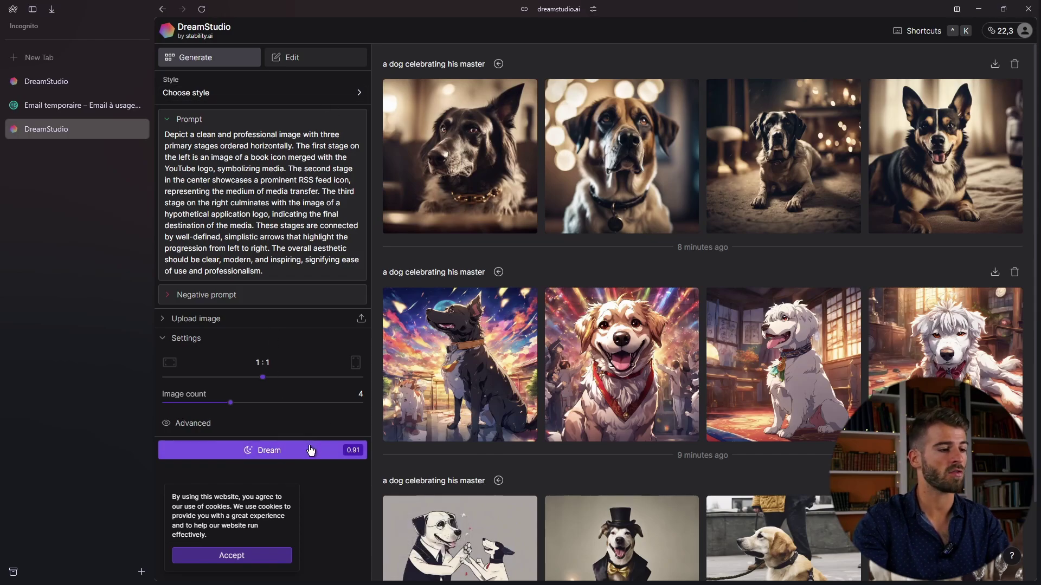
Step: Set the style to Digital art and generate a batch of images from the same prompt
left_click(357, 93)
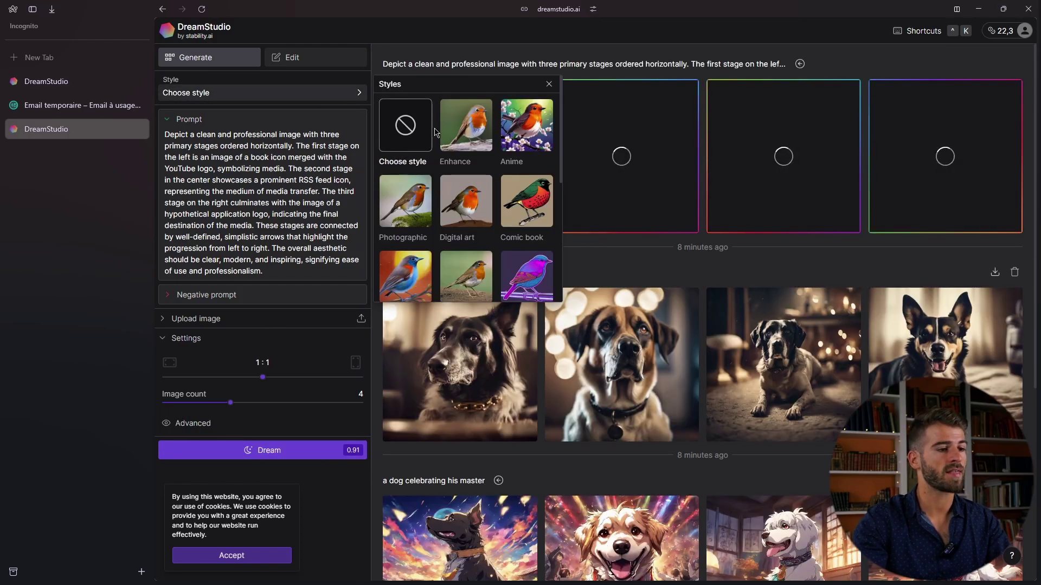
left_click(465, 206)
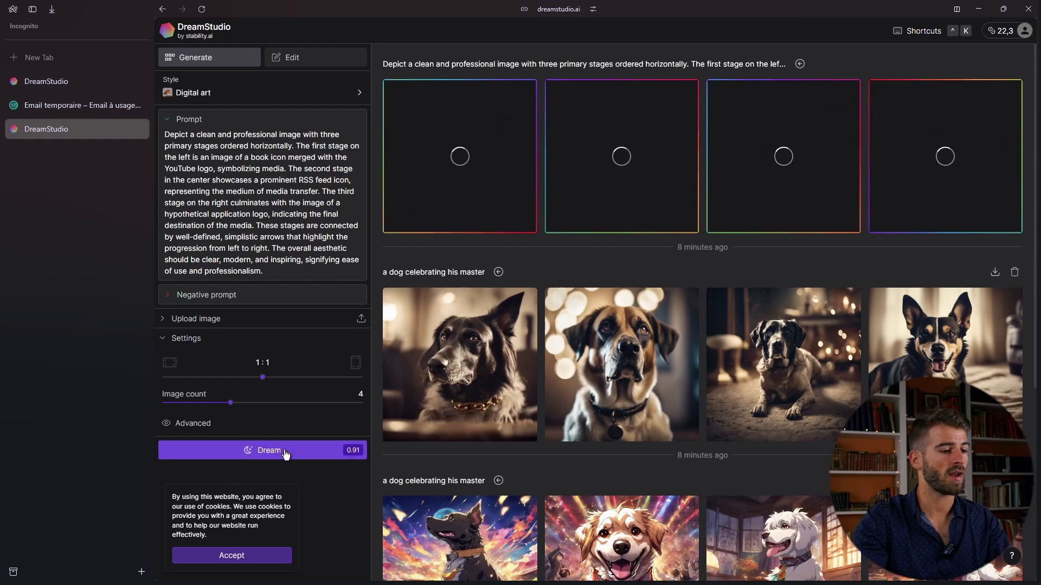
left_click(254, 451)
Step: Set the style to Isometric and generate another batch of images
left_click(360, 96)
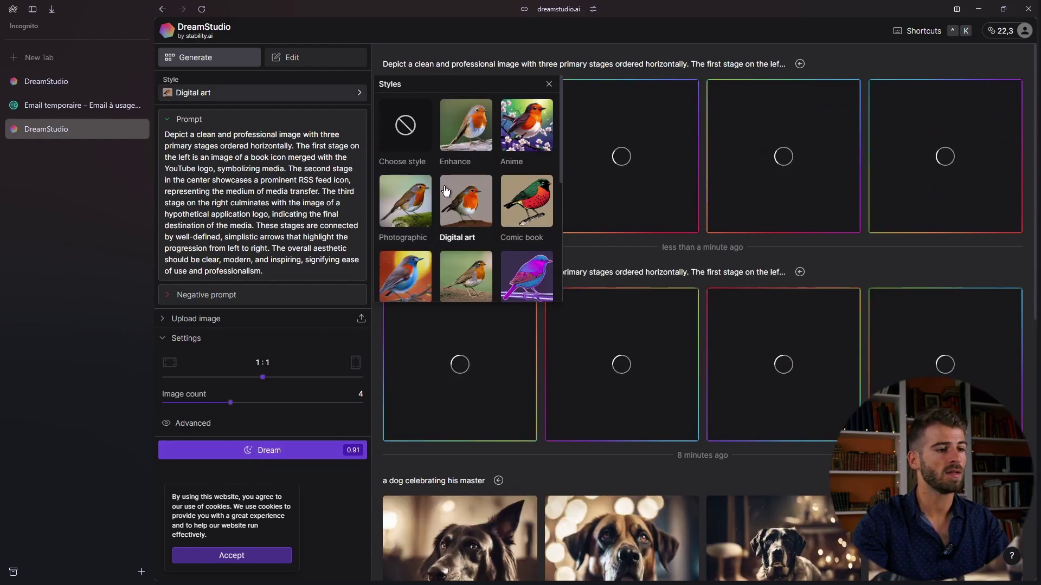
scroll(418, 206, "down", 4)
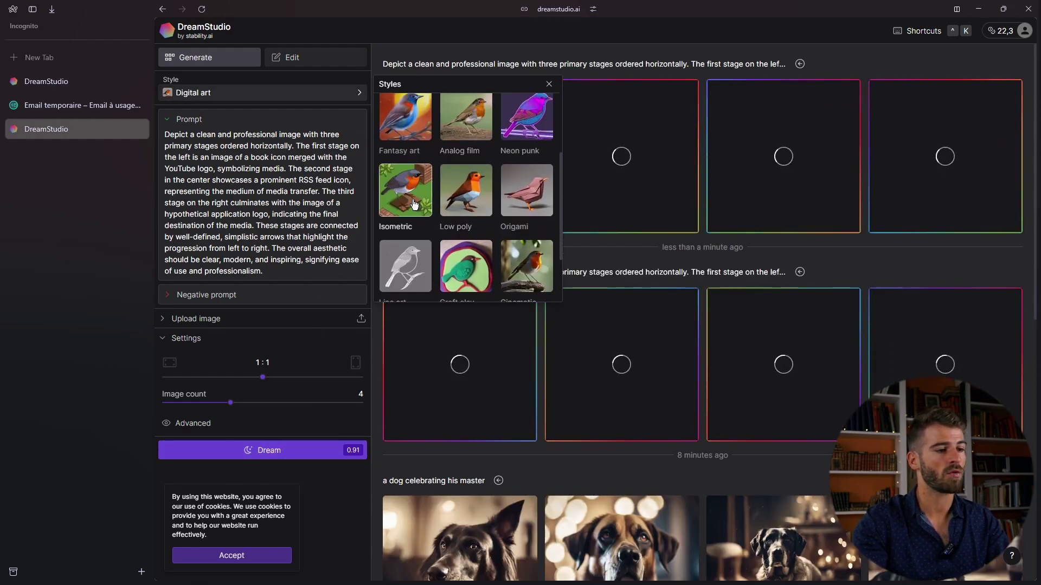
left_click(418, 206)
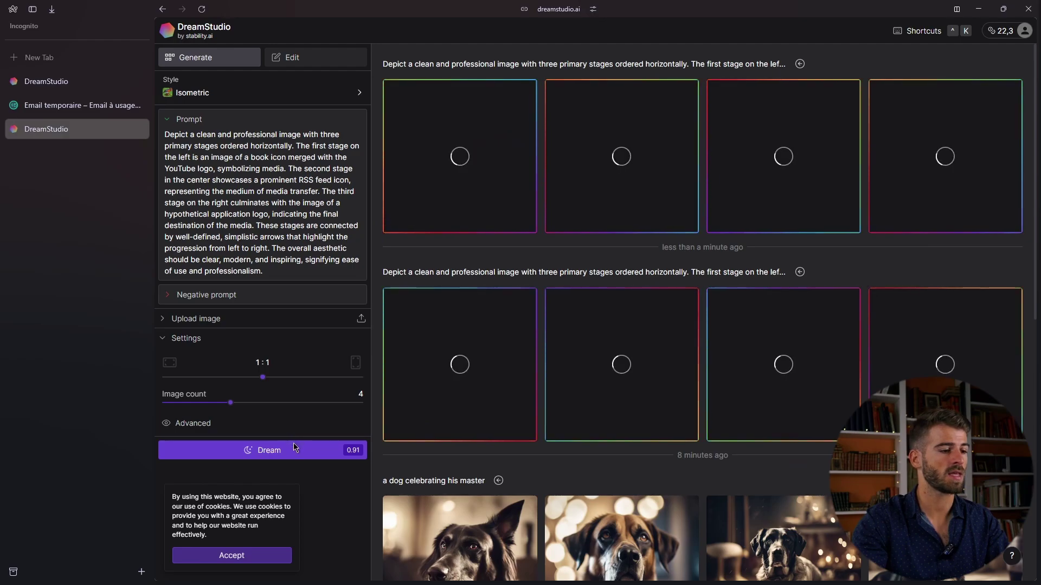
left_click(302, 451)
Step: Set the style to Low poly and generate a further batch of images
left_click(354, 95)
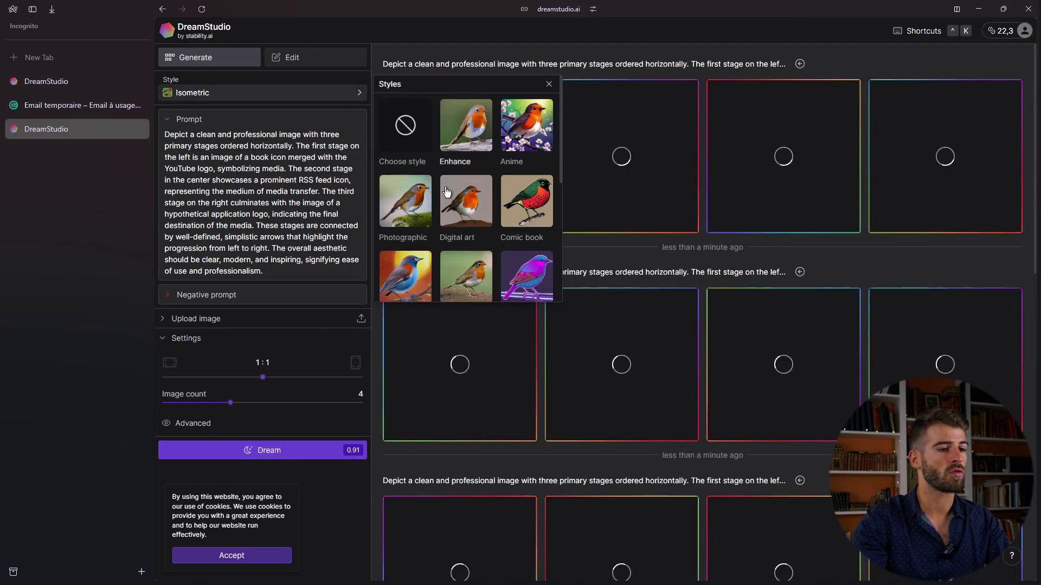
scroll(466, 228, "down", 3)
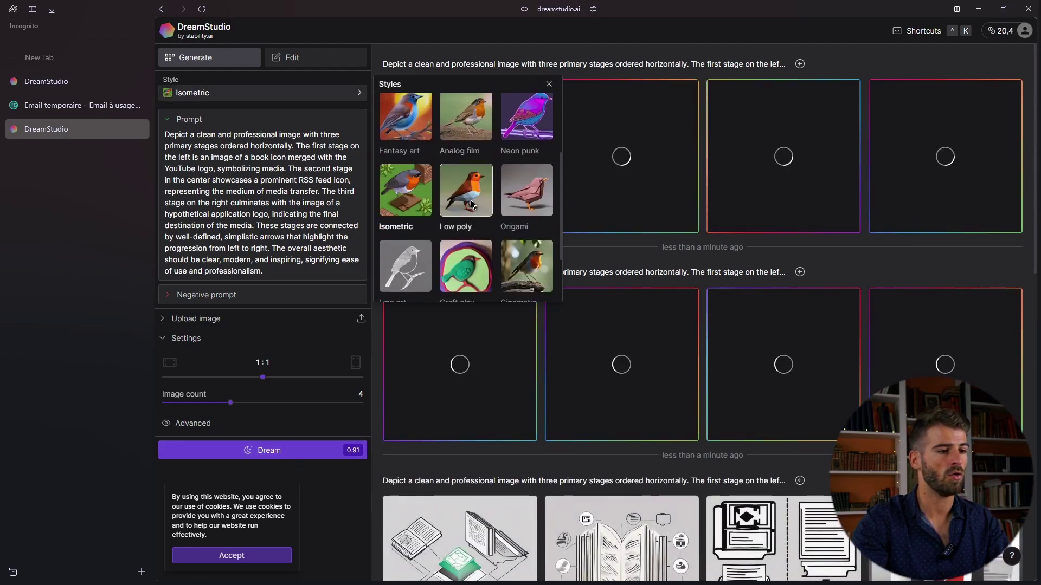
left_click(474, 204)
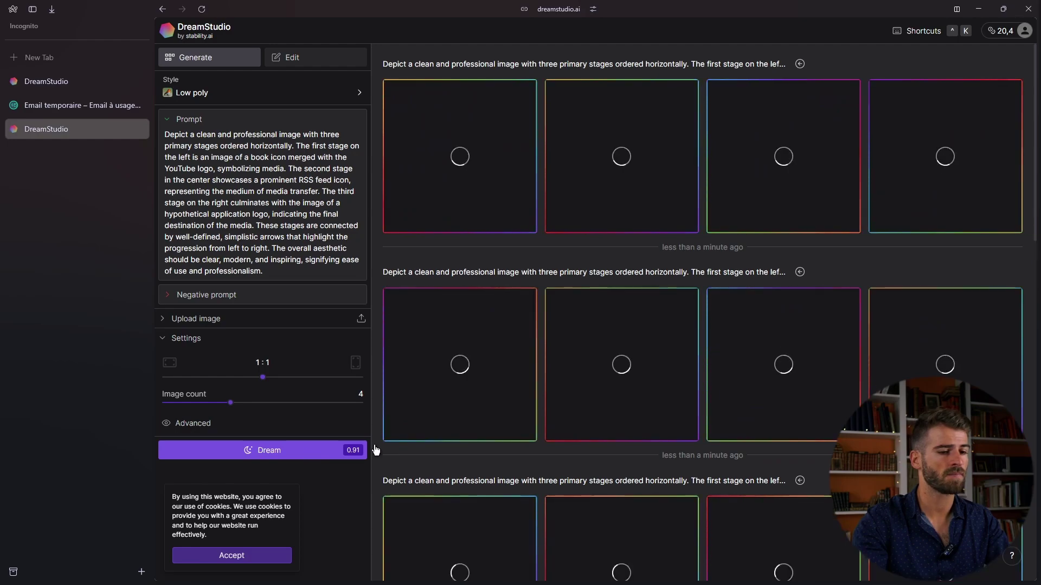
Step: Compare the generated images across the unstyled, Digital art, Isometric and Low poly batches
scroll(873, 324, "down", 1)
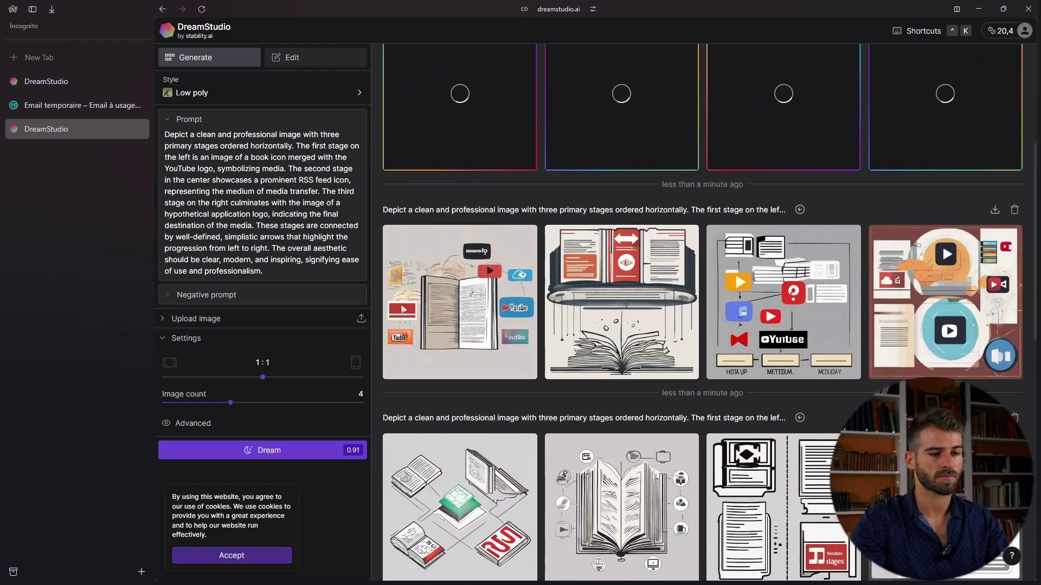
scroll(943, 336, "down", 3)
scroll(943, 336, "up", 1)
scroll(944, 337, "up", 8)
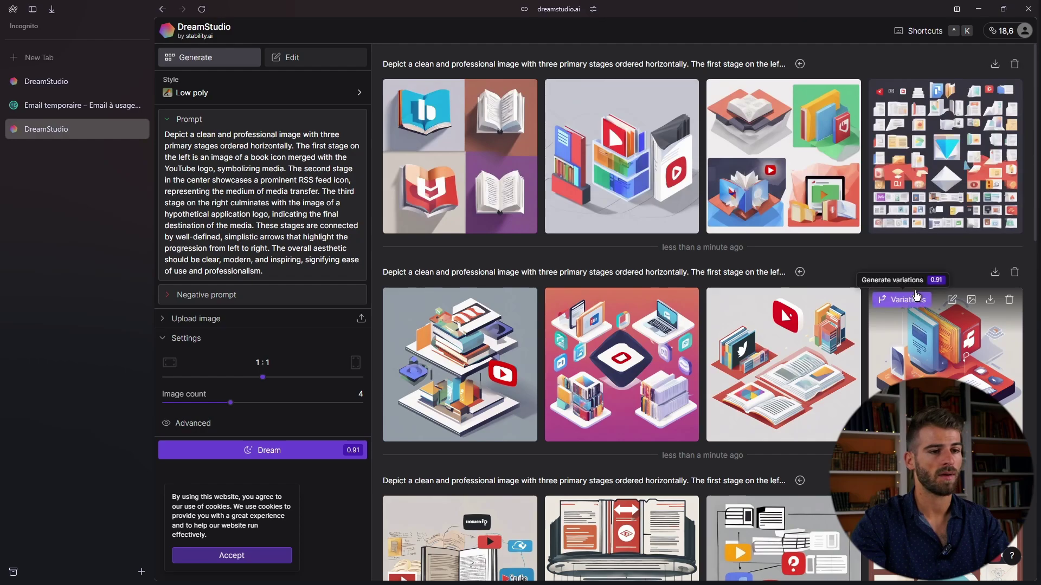
scroll(918, 323, "down", 2)
scroll(888, 338, "up", 2)
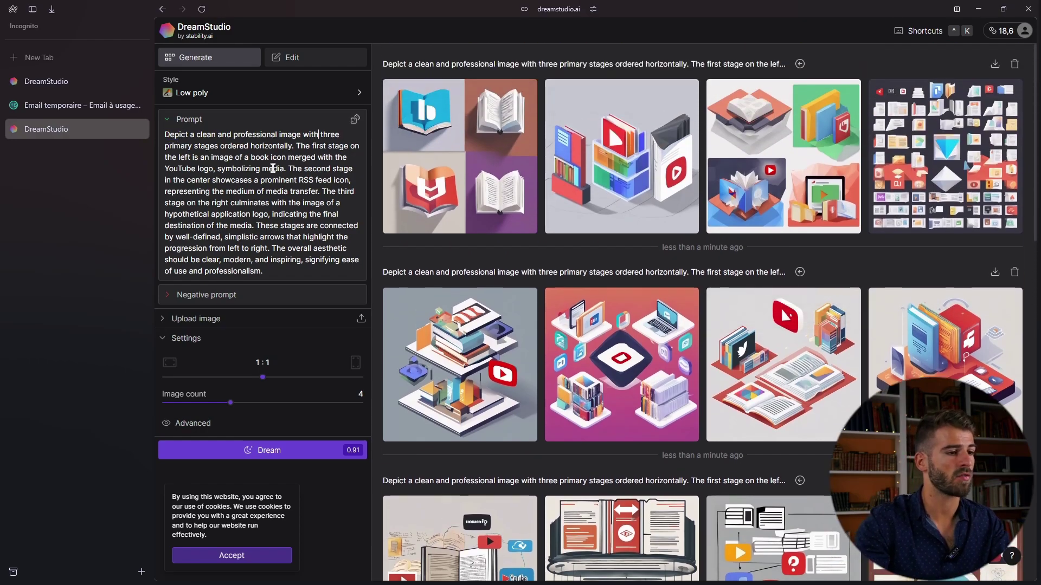
Step: Reduce the prompt's first stage to a book icon, make the third stage the obsidian app logo, and generate a Low poly batch
left_click_drag(287, 157, 284, 168)
key("BackSpace")
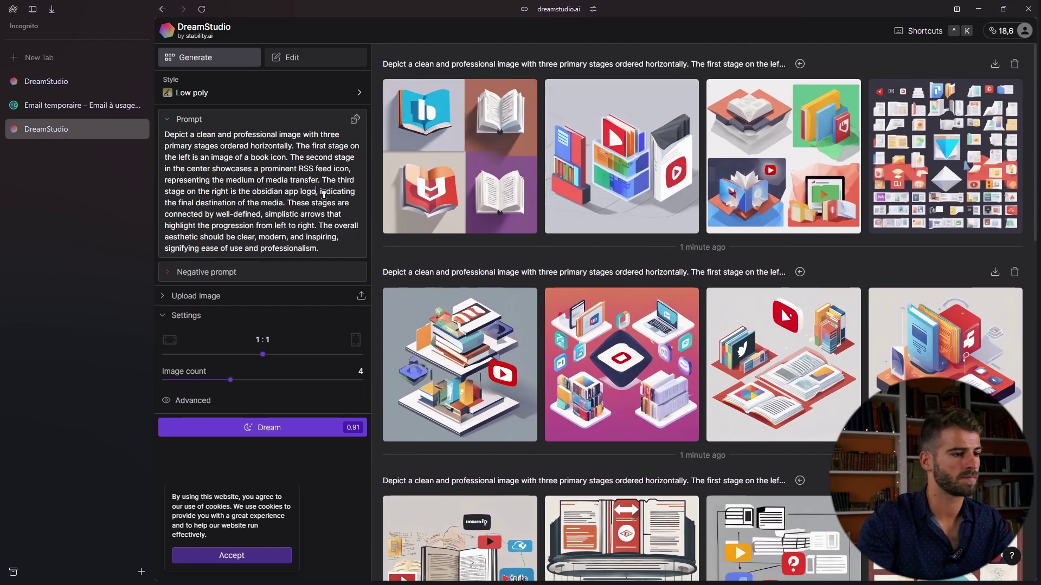
left_click(282, 432)
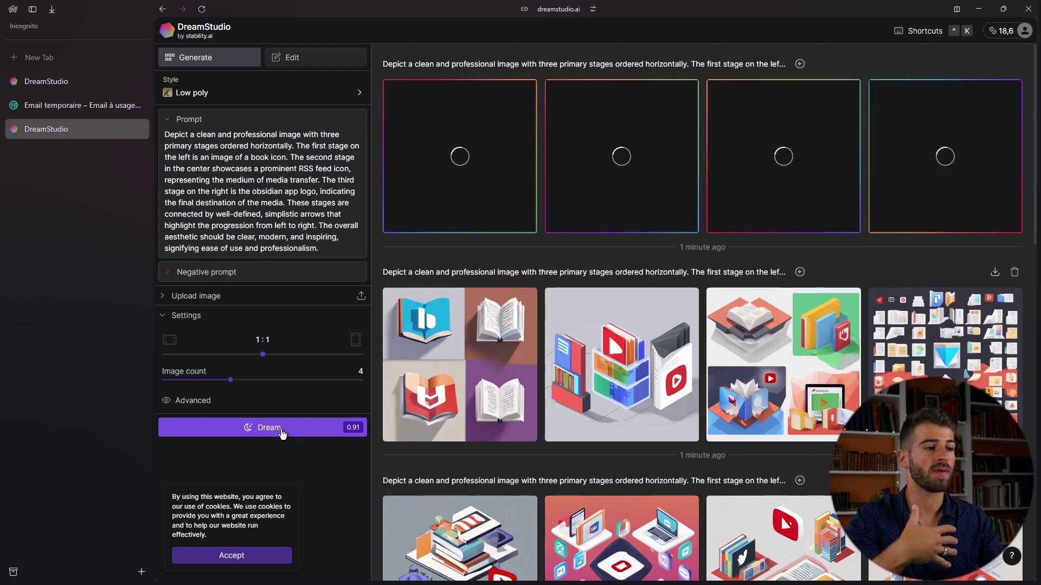
Step: Clear the image style and generate another batch from the edited prompt
left_click(277, 94)
left_click(405, 125)
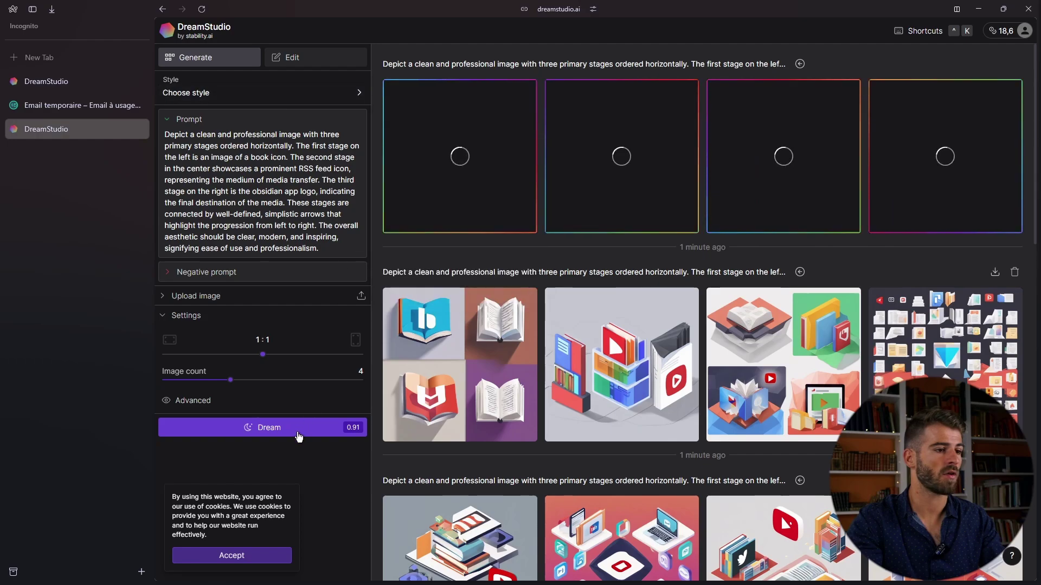
left_click(297, 431)
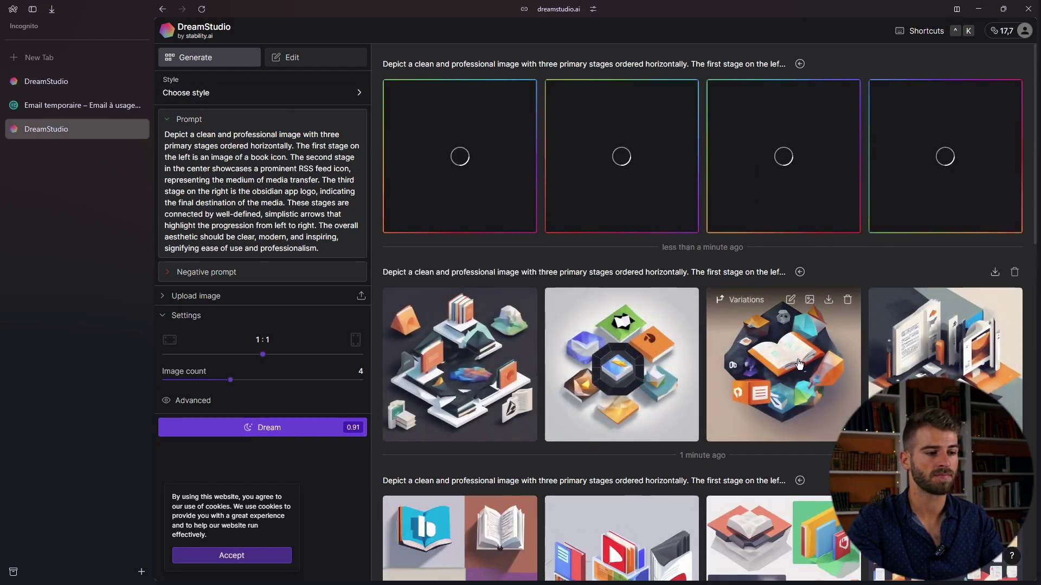
scroll(810, 369, "down", 1)
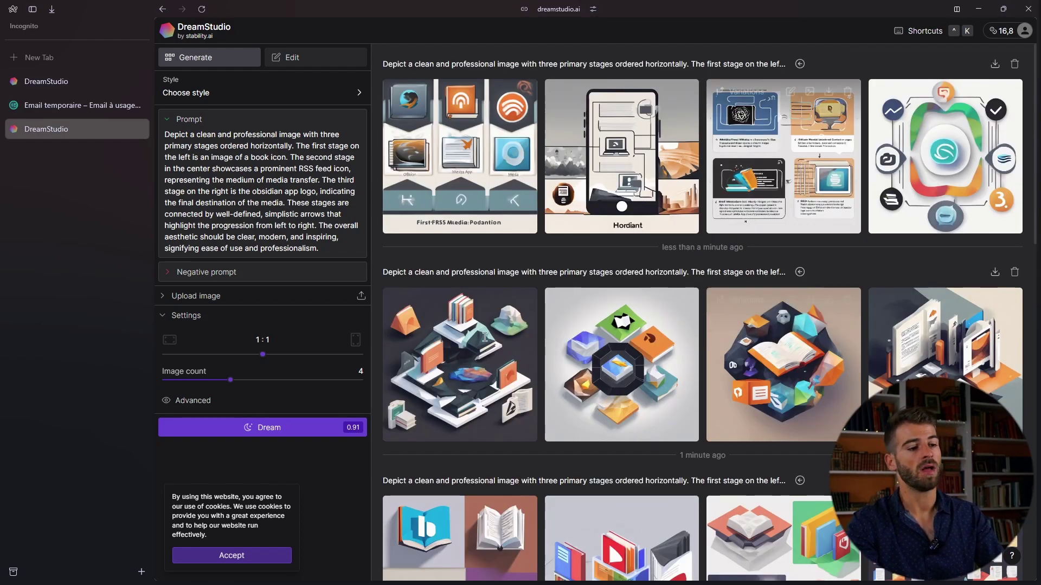
Step: Switch to the Excalidraw drawing in Obsidian and sketch a stick figure with a board in the empty area below the diagram
key("alt+Tab")
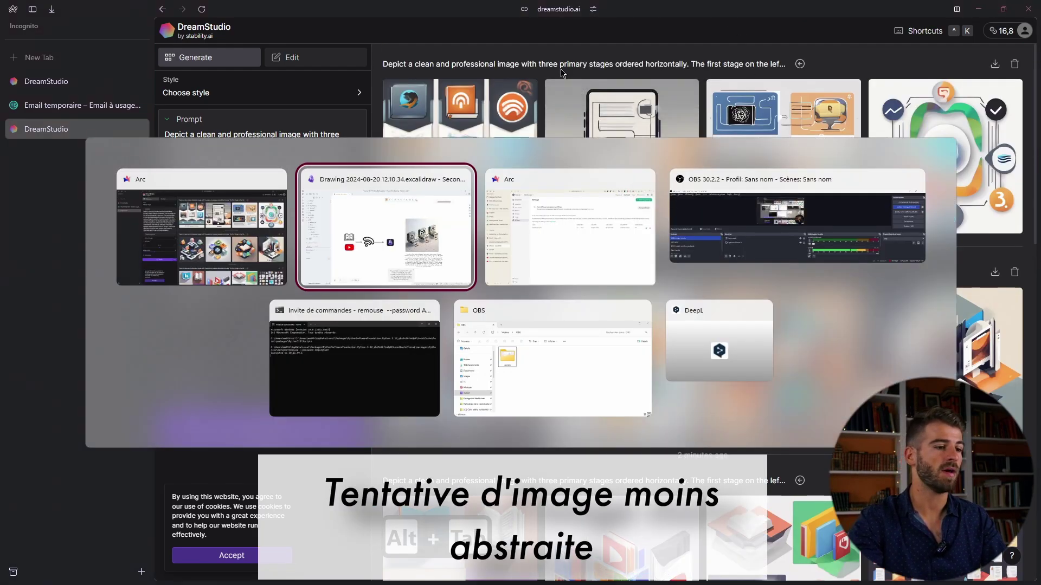
scroll(539, 233, "down", 3)
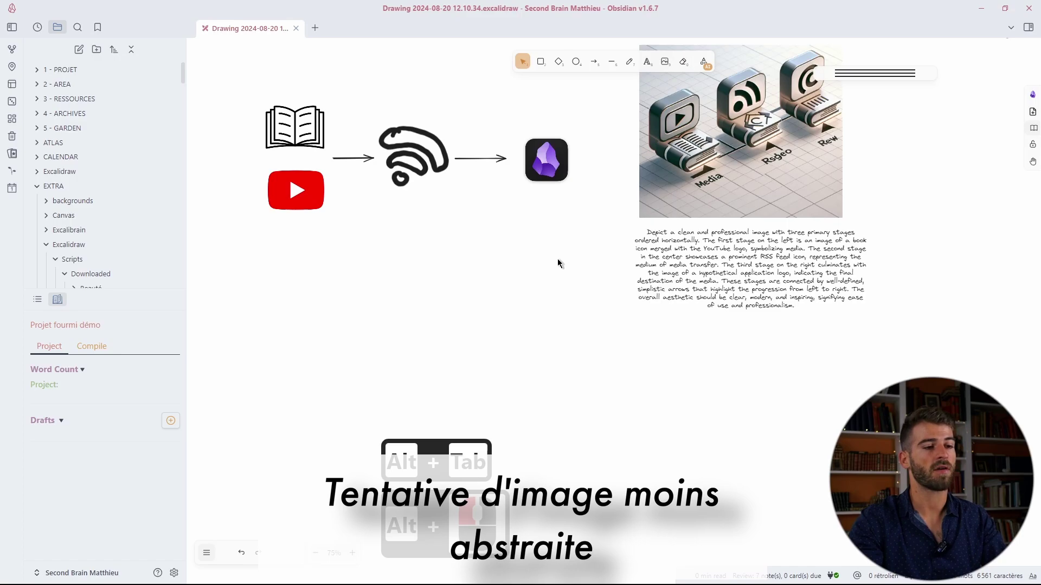
scroll(559, 264, "up", 2)
scroll(545, 197, "down", 1)
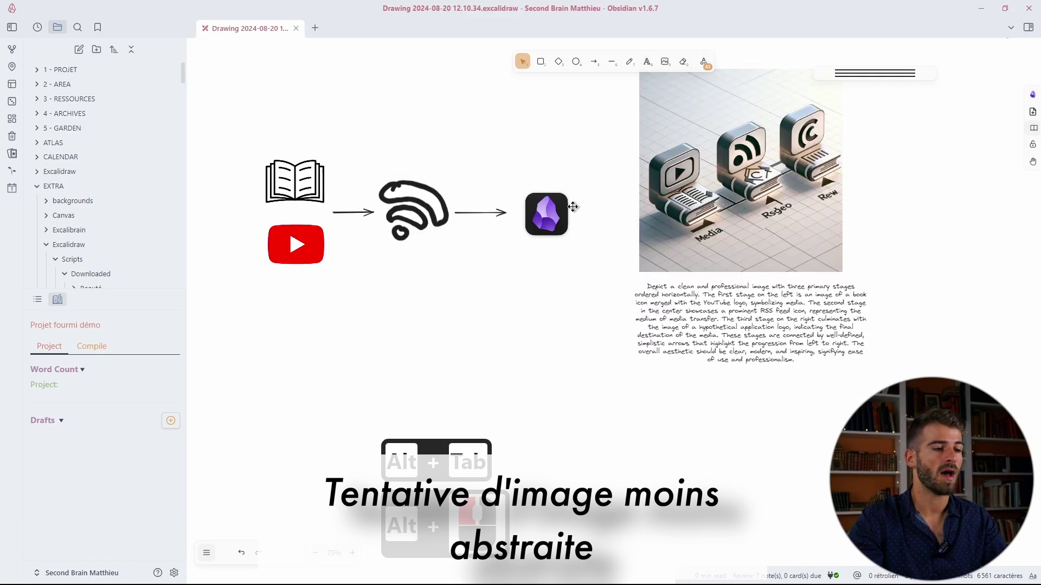
scroll(565, 220, "up", 1)
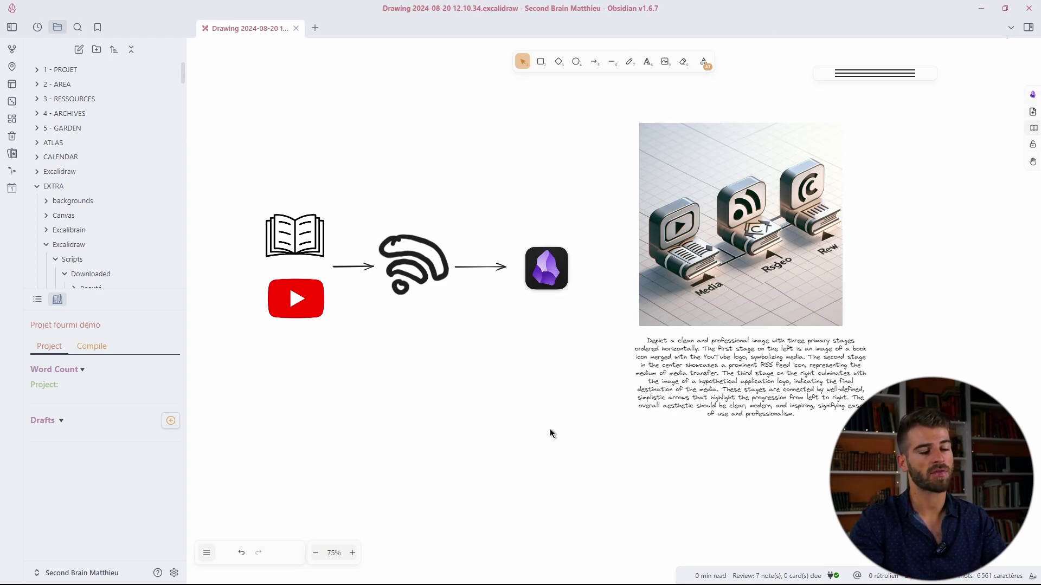
scroll(585, 461, "down", 1)
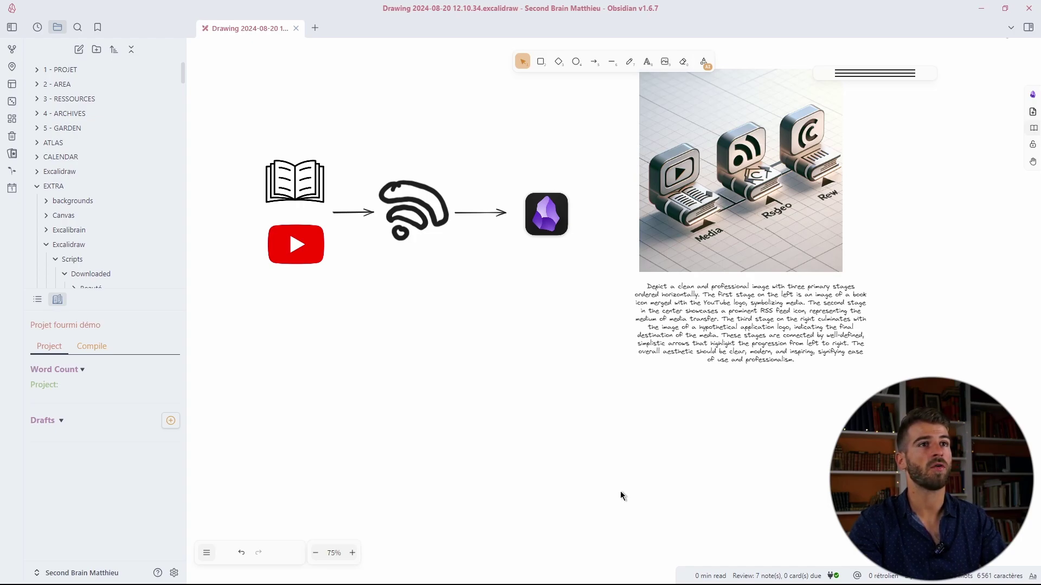
key("p")
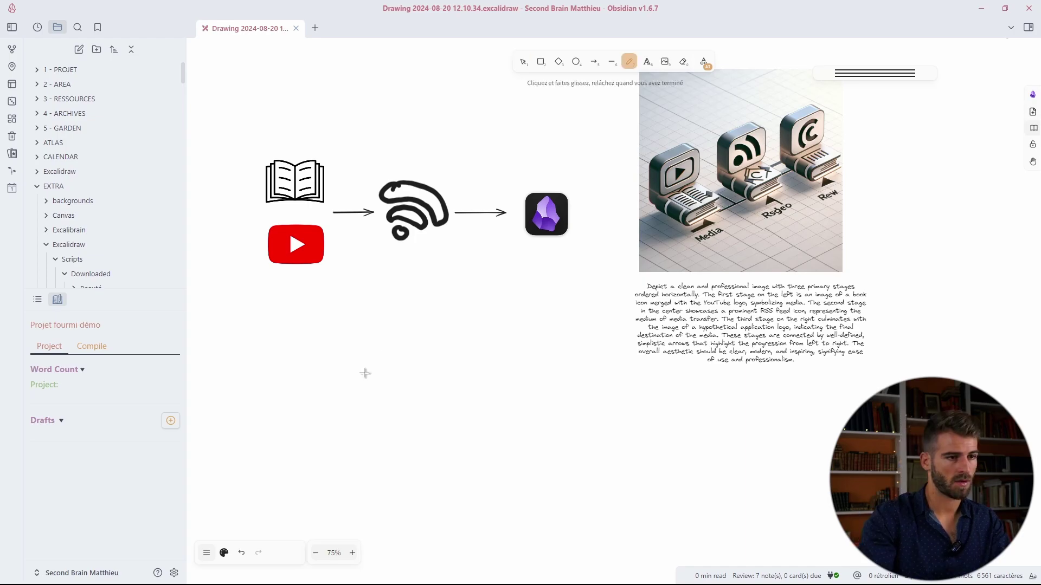
scroll(371, 378, "down", 2)
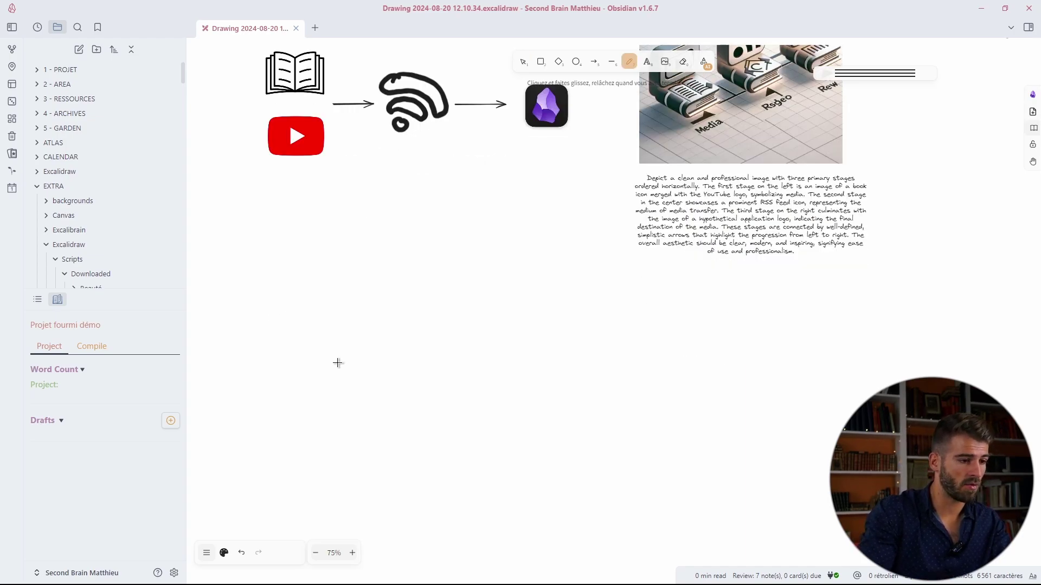
left_click_drag(344, 366, 351, 381)
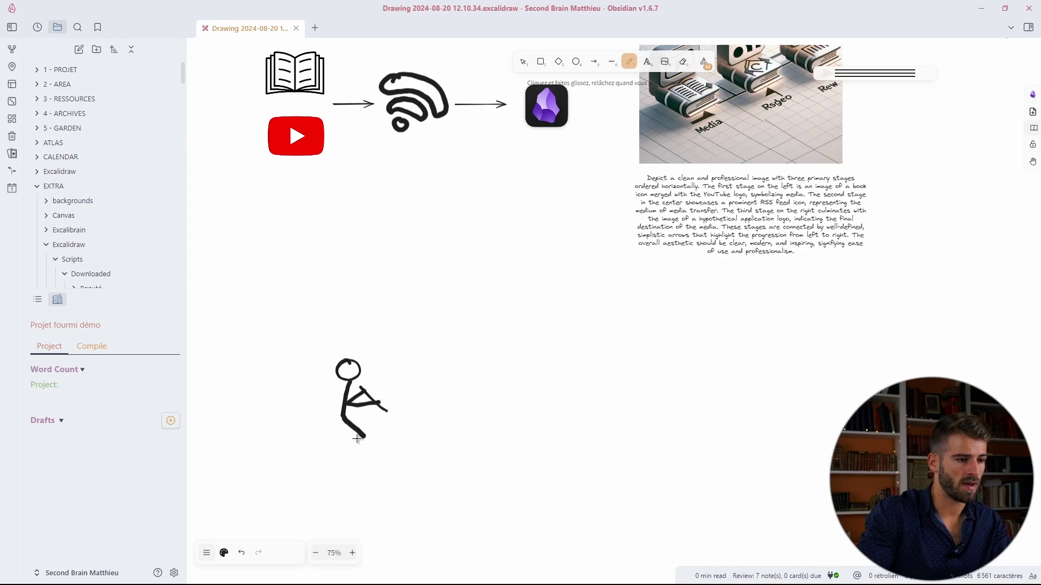
mouse_move(351, 431)
left_mouse_down()
mouse_move(359, 464)
mouse_move(393, 448)
mouse_move(362, 432)
left_mouse_up()
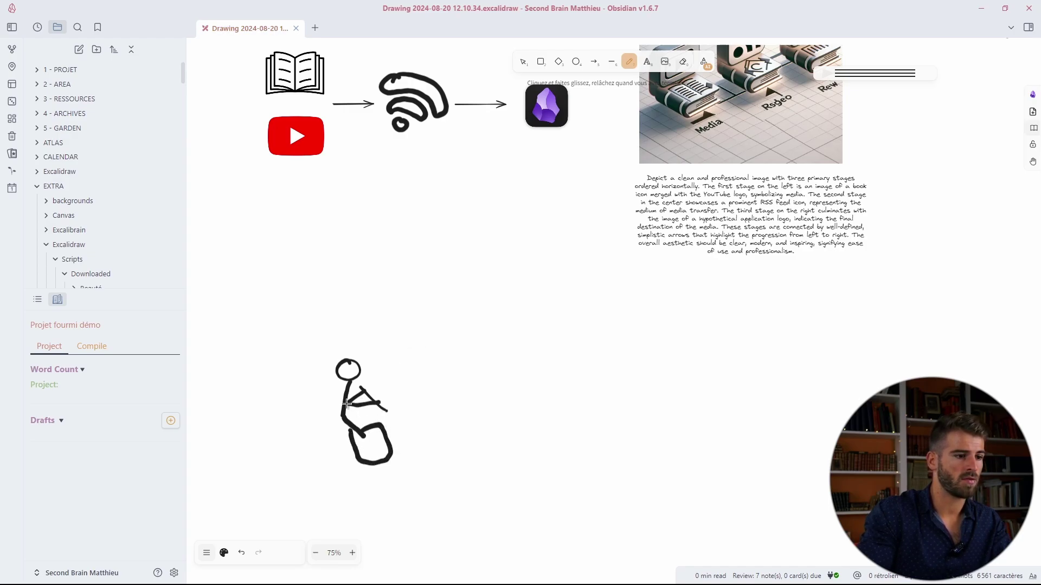
Step: Draw two lines rising from the stick figure and a curved kite at their upper ends
left_click_drag(363, 388, 407, 279)
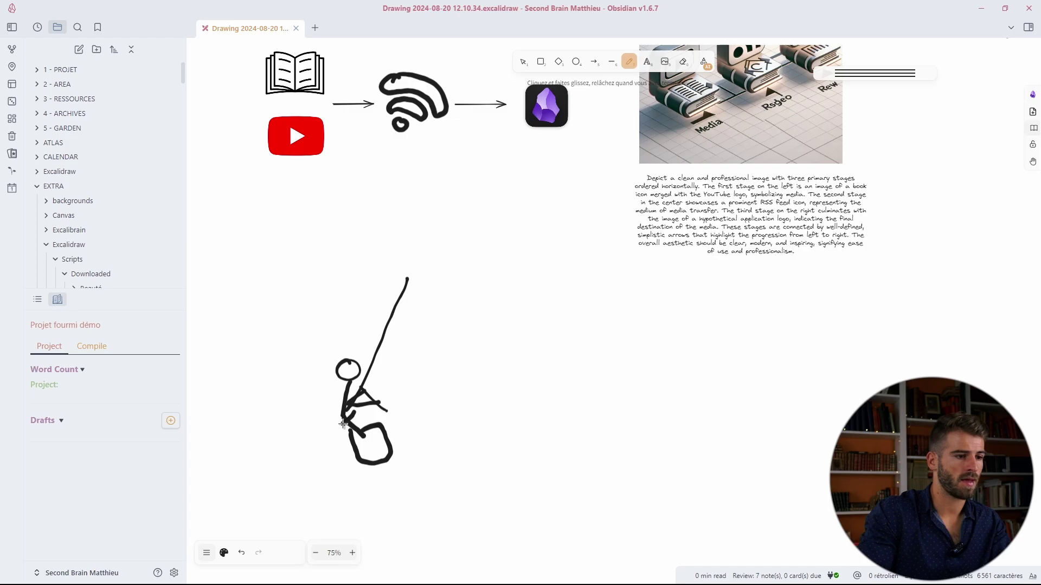
left_click_drag(343, 424, 449, 311)
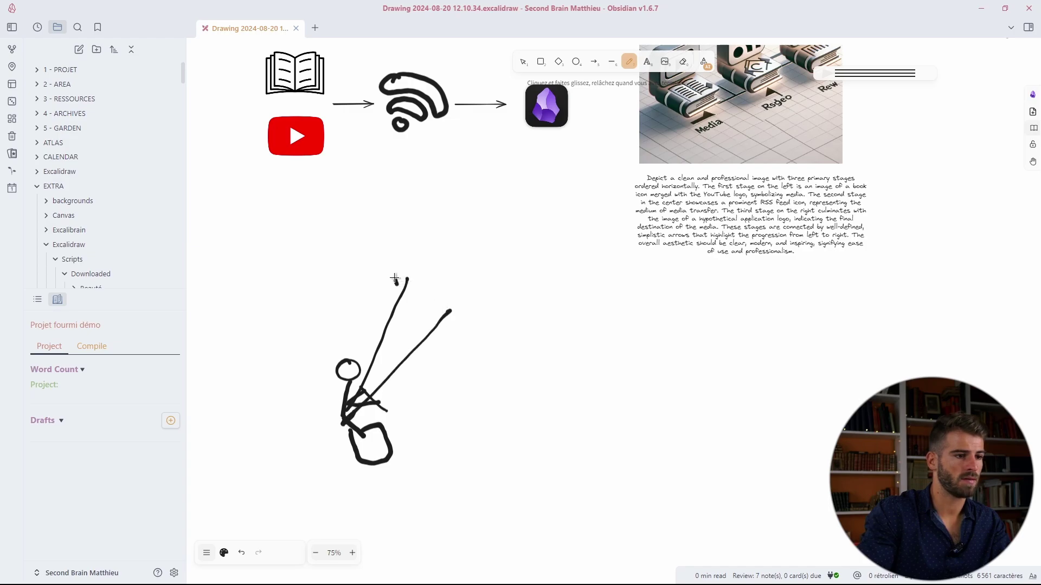
mouse_move(395, 278)
left_mouse_down()
mouse_move(434, 247)
mouse_move(496, 280)
mouse_move(507, 328)
mouse_move(440, 277)
mouse_move(399, 283)
left_mouse_up()
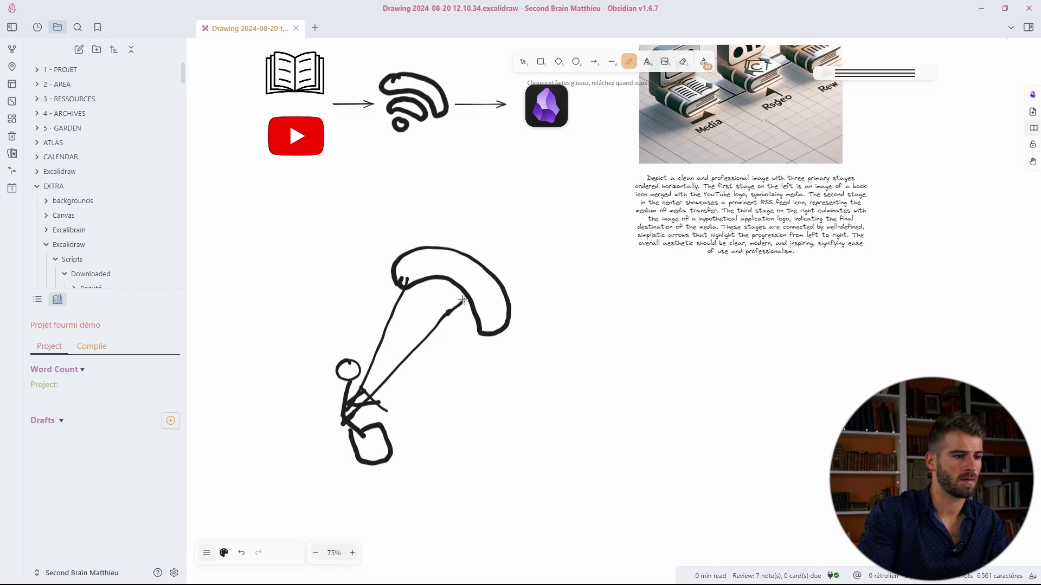
left_click_drag(462, 300, 464, 299)
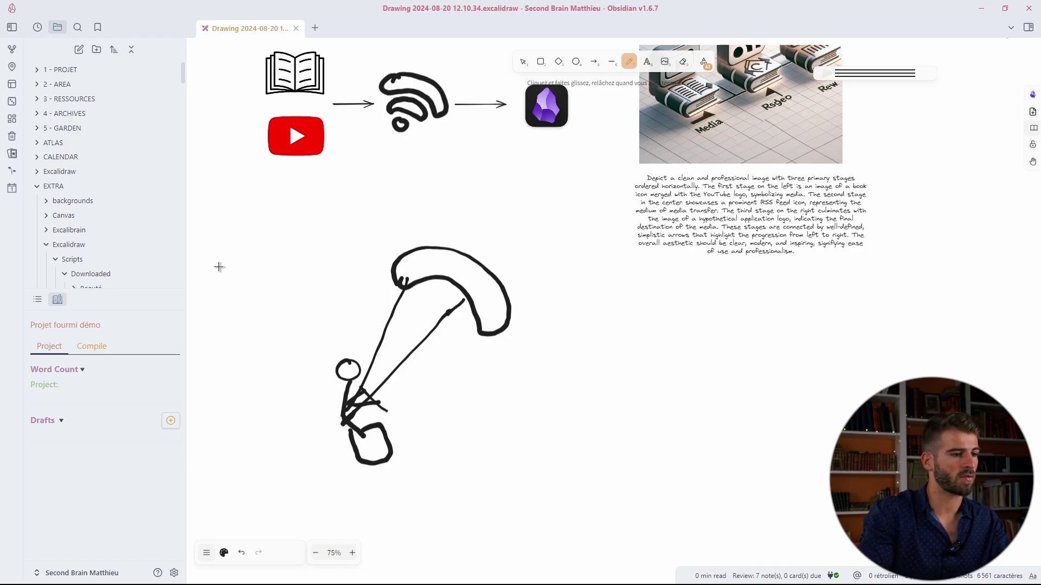
Step: Sketch three floating islands with small trees around the kitesurfer, two on the left and one on the right
mouse_move(219, 266)
left_mouse_down()
mouse_move(239, 320)
mouse_move(279, 282)
mouse_move(282, 250)
mouse_move(225, 262)
mouse_move(248, 222)
mouse_move(265, 252)
left_mouse_up()
mouse_move(248, 292)
left_mouse_down()
mouse_move(242, 264)
mouse_move(237, 274)
left_mouse_up()
mouse_move(544, 316)
left_mouse_down()
mouse_move(546, 384)
mouse_move(618, 353)
mouse_move(549, 314)
mouse_move(560, 310)
mouse_move(562, 278)
mouse_move(567, 315)
mouse_move(589, 331)
mouse_move(613, 313)
left_mouse_up()
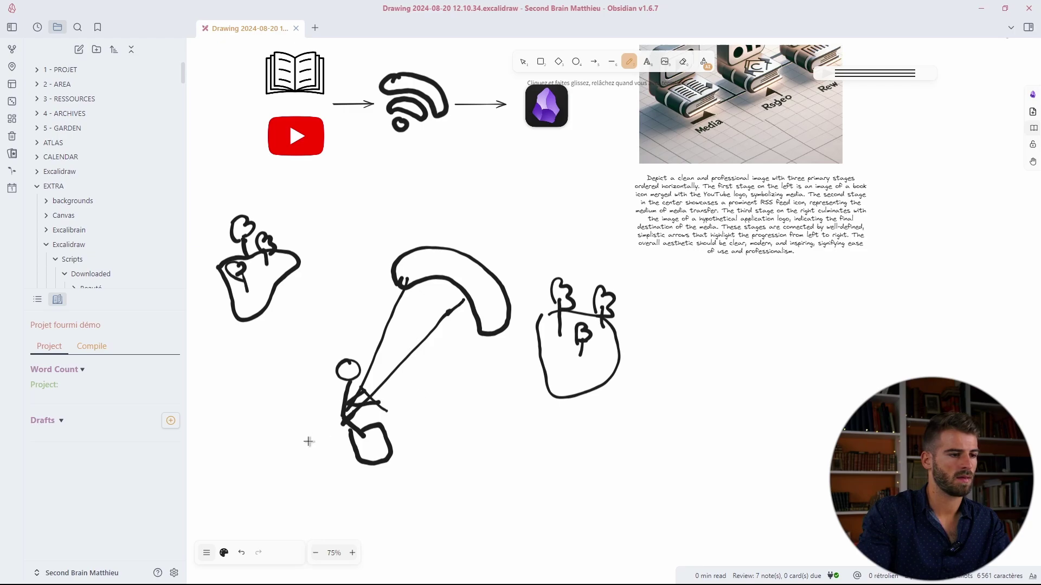
left_click_drag(430, 426, 479, 351)
mouse_move(250, 419)
left_mouse_down()
mouse_move(285, 449)
mouse_move(318, 384)
mouse_move(260, 367)
mouse_move(264, 416)
mouse_move(242, 348)
mouse_move(263, 373)
mouse_move(296, 332)
mouse_move(302, 347)
left_mouse_up()
left_click_drag(294, 409, 299, 404)
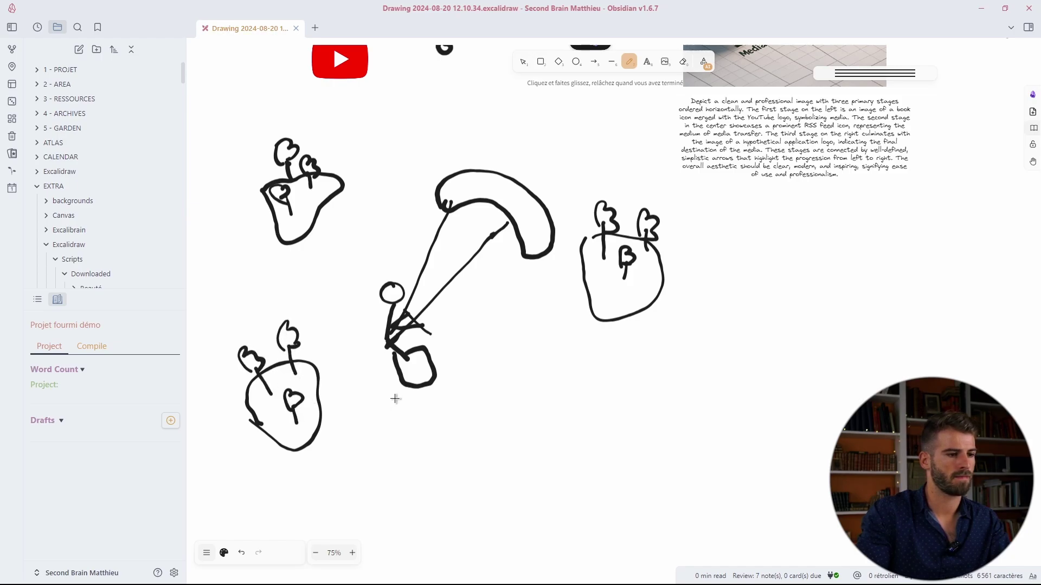
Step: Add curved wind strokes below and beside the kitesurfer
mouse_move(427, 517)
left_mouse_down()
mouse_move(407, 442)
mouse_move(383, 422)
left_mouse_up()
left_click_drag(446, 459, 428, 429)
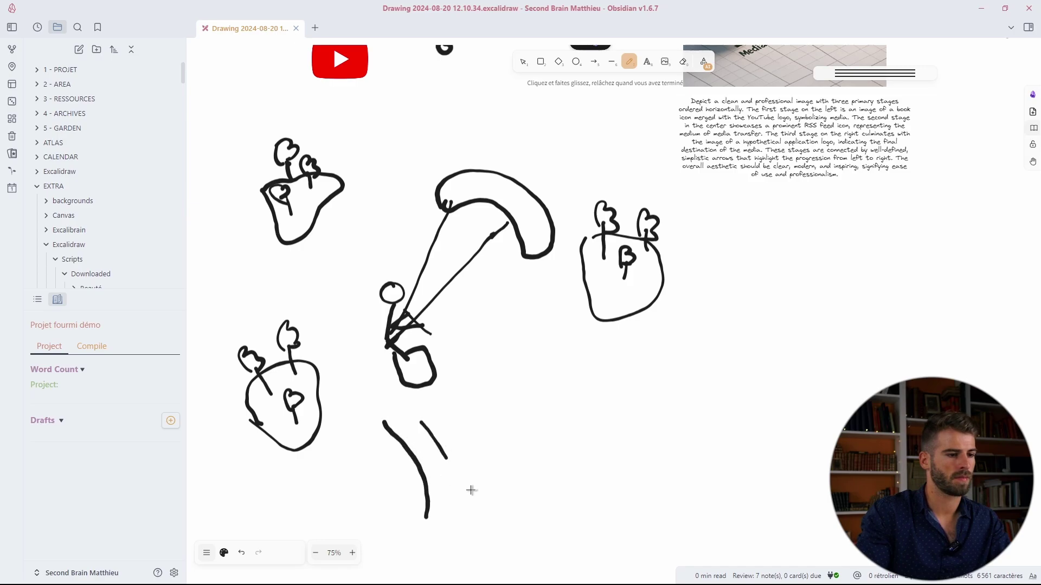
left_click_drag(471, 491, 467, 432)
mouse_move(477, 408)
left_mouse_down()
mouse_move(474, 392)
mouse_move(507, 330)
left_mouse_up()
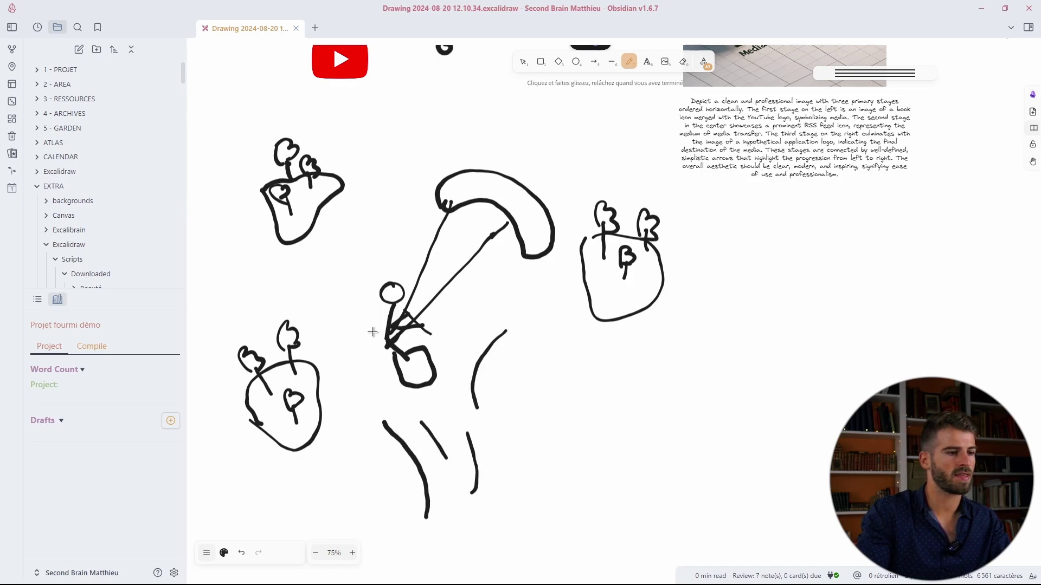
left_click_drag(366, 334, 380, 309)
left_click_drag(405, 264, 417, 246)
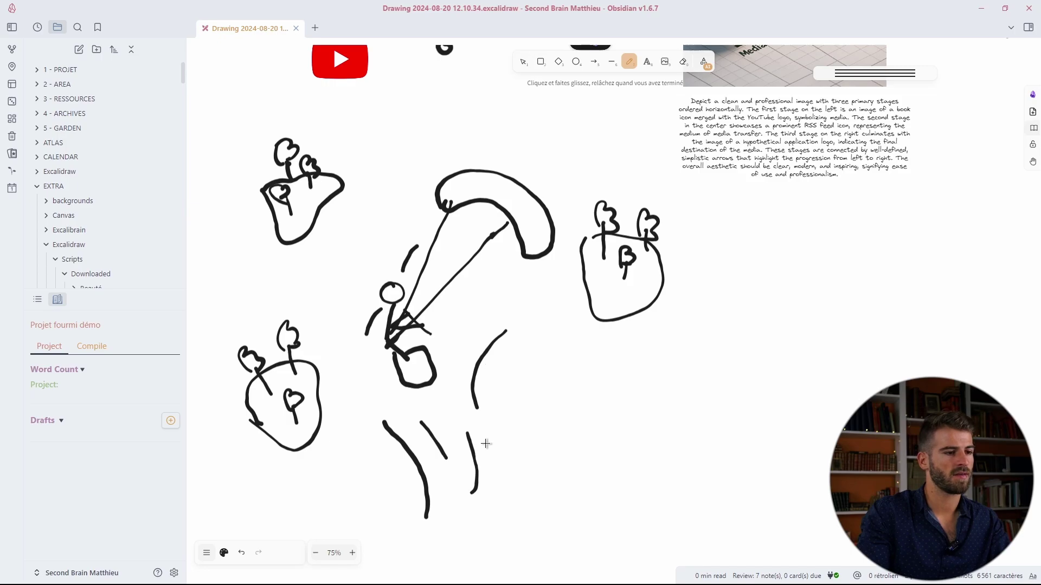
Step: Select the whole kitesurfer sketch and move it farther below the RSS diagram
scroll(529, 379, "right", 2)
scroll(529, 379, "up", 1)
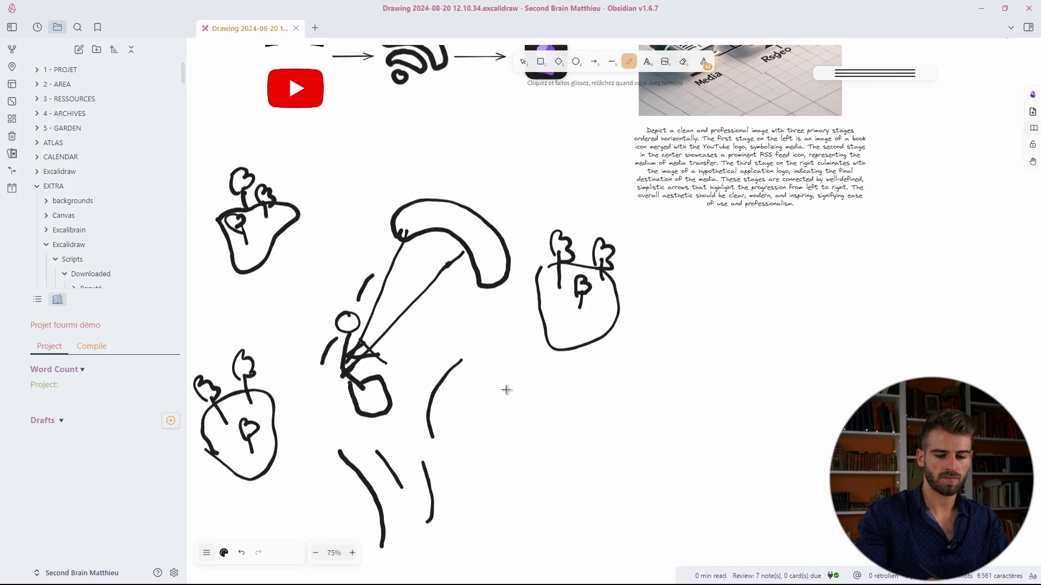
scroll(507, 392, "down", 5)
left_click_drag(727, 425, 714, 334)
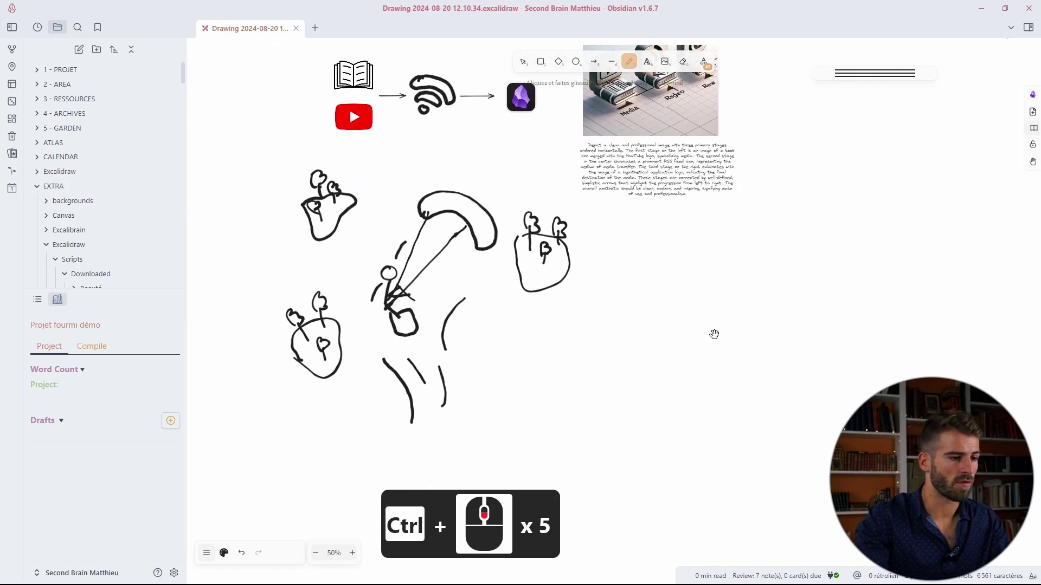
left_click(523, 61)
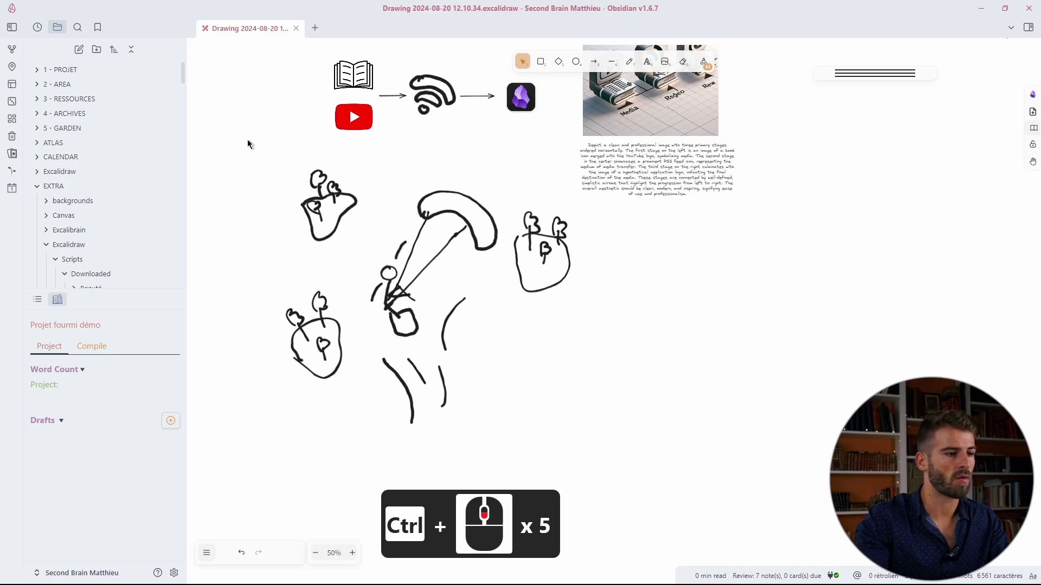
mouse_move(244, 143)
left_mouse_down()
mouse_move(586, 534)
mouse_move(652, 566)
left_mouse_up()
left_click_drag(522, 309, 517, 412)
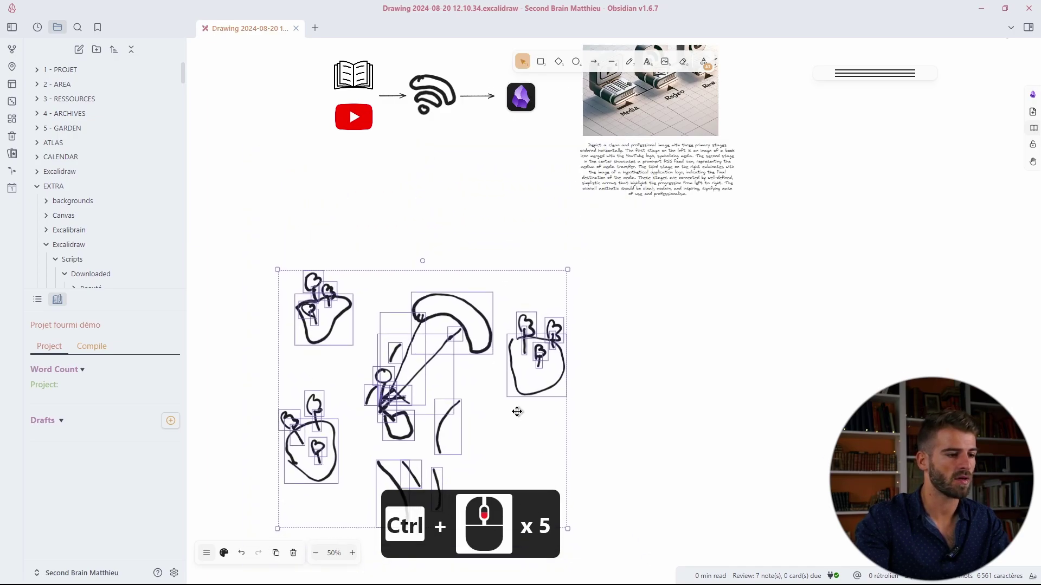
Step: Open ExcaliAI for the selected kitesurfer sketch
mouse_move(716, 392)
left_mouse_down()
mouse_move(715, 299)
mouse_move(673, 289)
left_mouse_up()
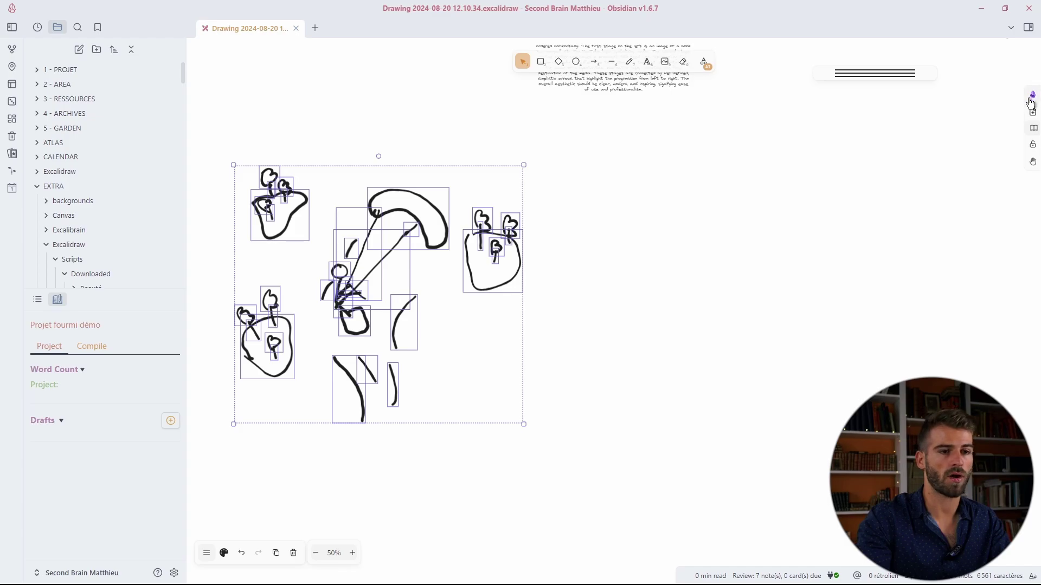
left_click(877, 71)
left_click(828, 252)
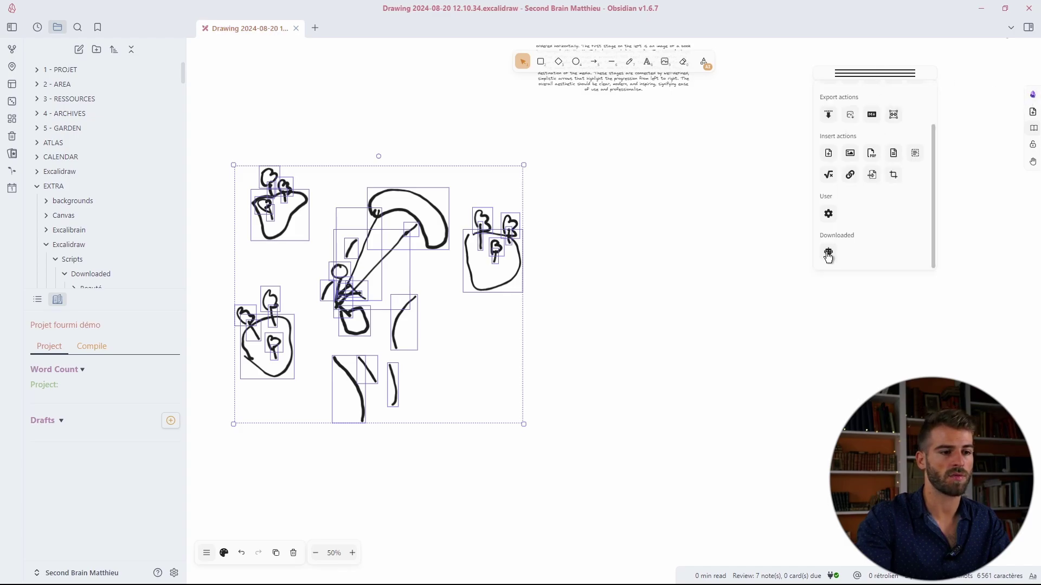
left_click(303, 250)
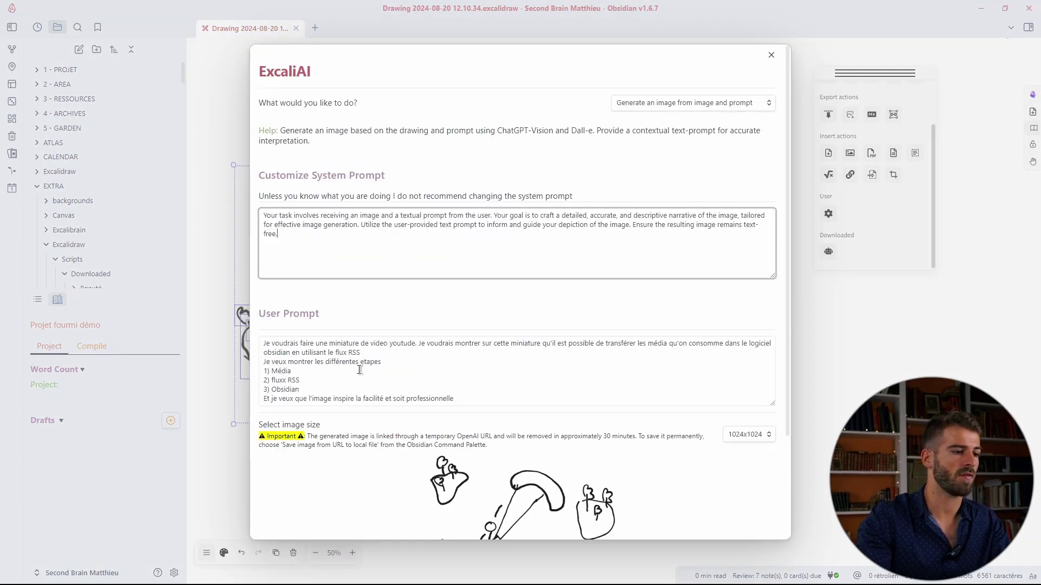
Step: Replace the user prompt with a French request for a kitesurfer riding the wind between floating sky islands styled like Pandora in Avatar
left_click(373, 399)
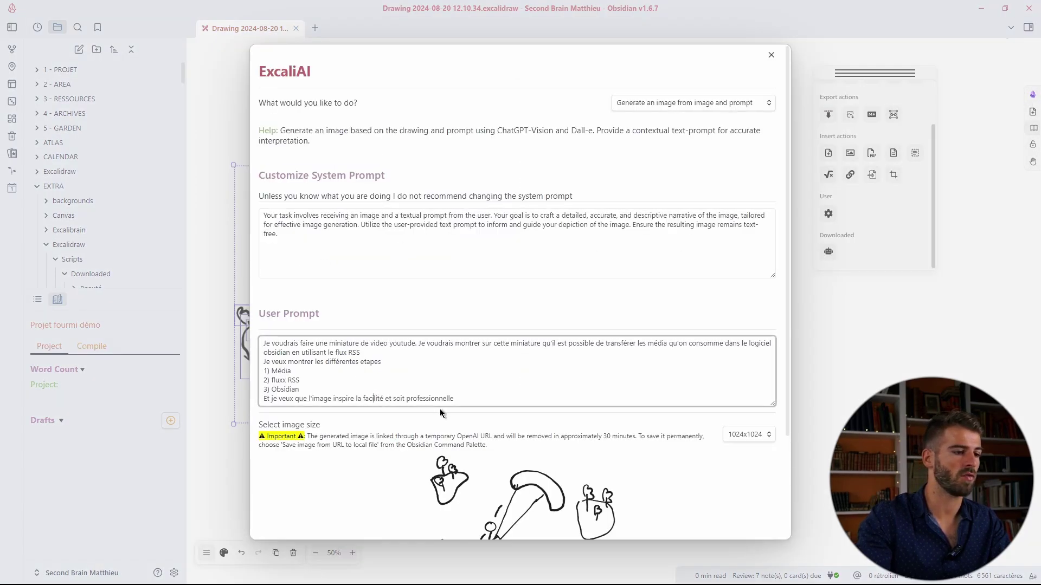
triple_click(306, 354)
key("ctrl+a")
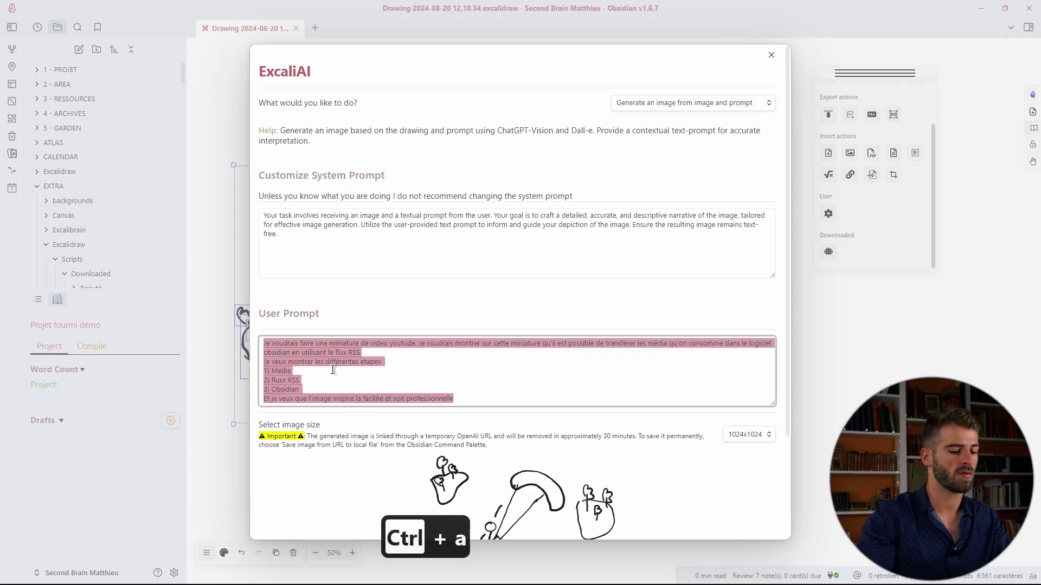
type("Image d'un kitesurfer qui surf sur le vent entre des iles flottant dans le ciel. Les iles sont dans le style de pandora dans le film avatar")
key("Return")
Step: Add French prompt lines requesting digital art style, a feeling of freedom and lightness, a grandiose landscape, and surfing the wind like the sea
type("L'image doit etre dans un style digital art")
key("Return")
type("Elle doit donner au spectateur un sentiment de liberté et de légerté")
key("Return")
type("Le paysage est grand")
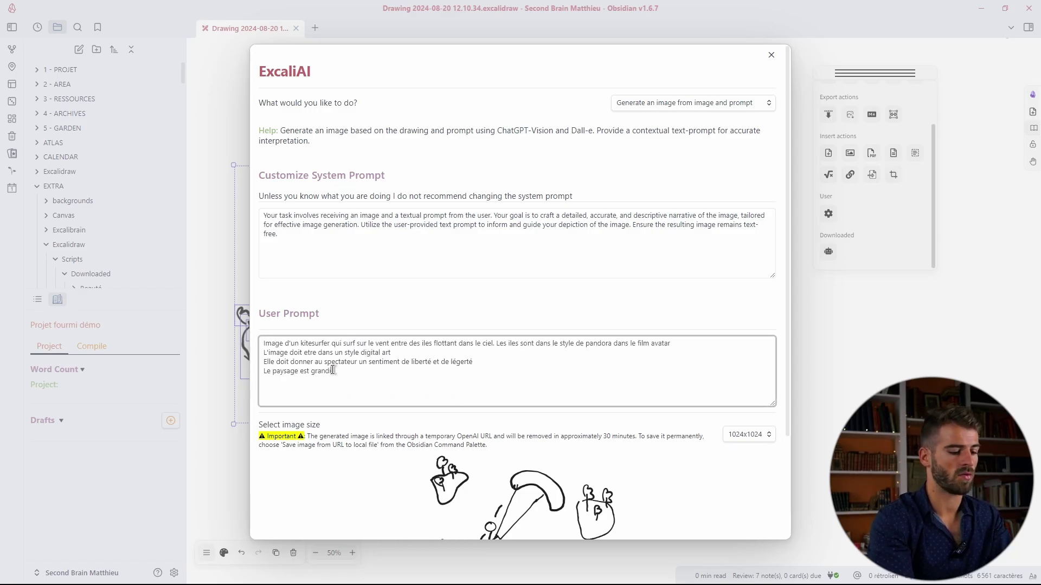
type("iose")
key("Return")
type("Le kite surfer doit surfer sur le vent comme si c'était la mer")
Step: Run ExcaliAI to generate the kitesurfer image from the sketch and prompt
scroll(590, 254, "down", 2)
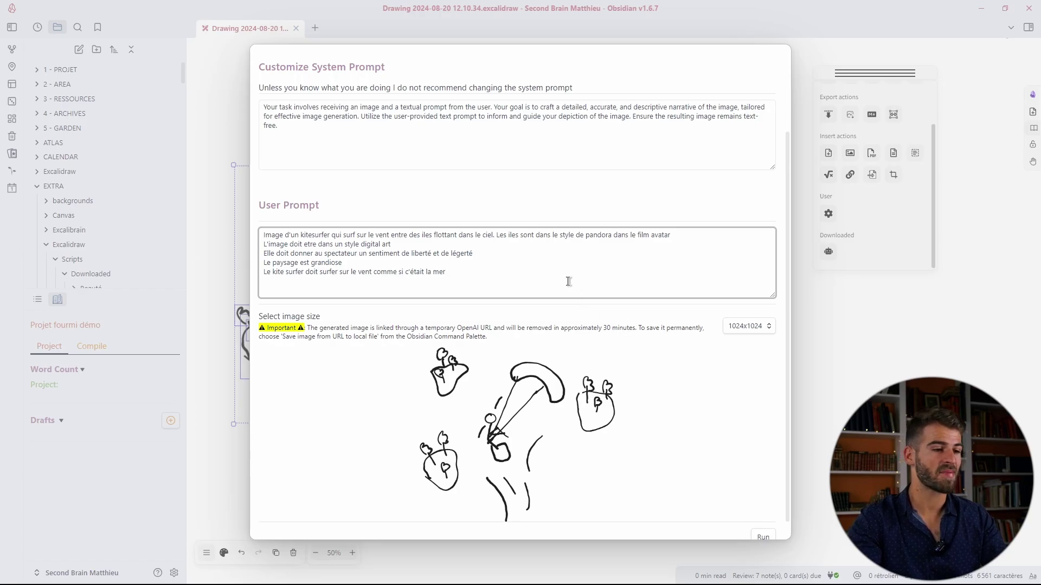
scroll(679, 366, "down", 1)
left_click(762, 518)
scroll(743, 248, "down", 8)
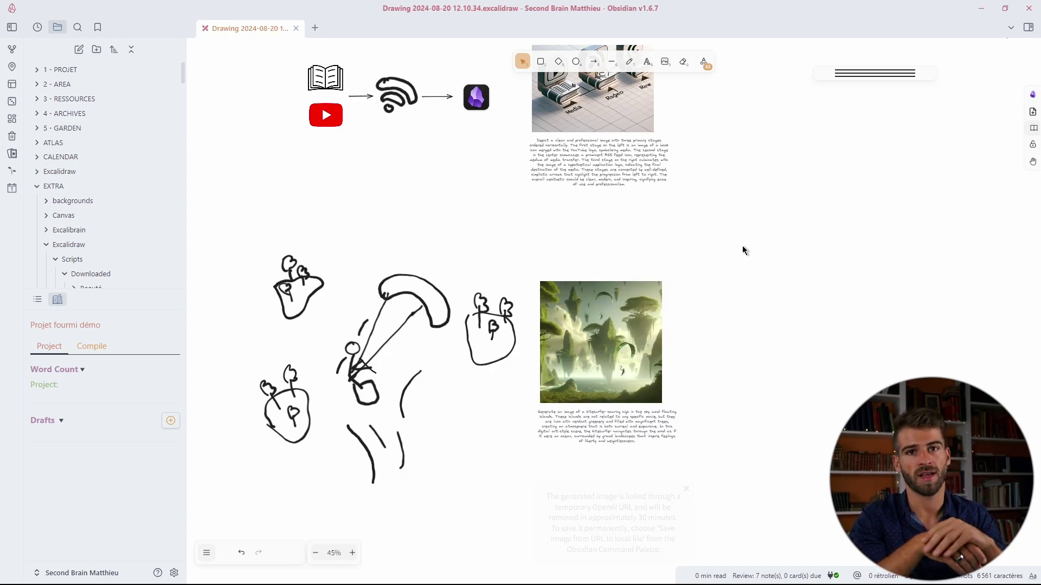
Step: Copy the full English prompt text beneath the generated kitesurfer image
scroll(616, 325, "up", 18, "ctrl")
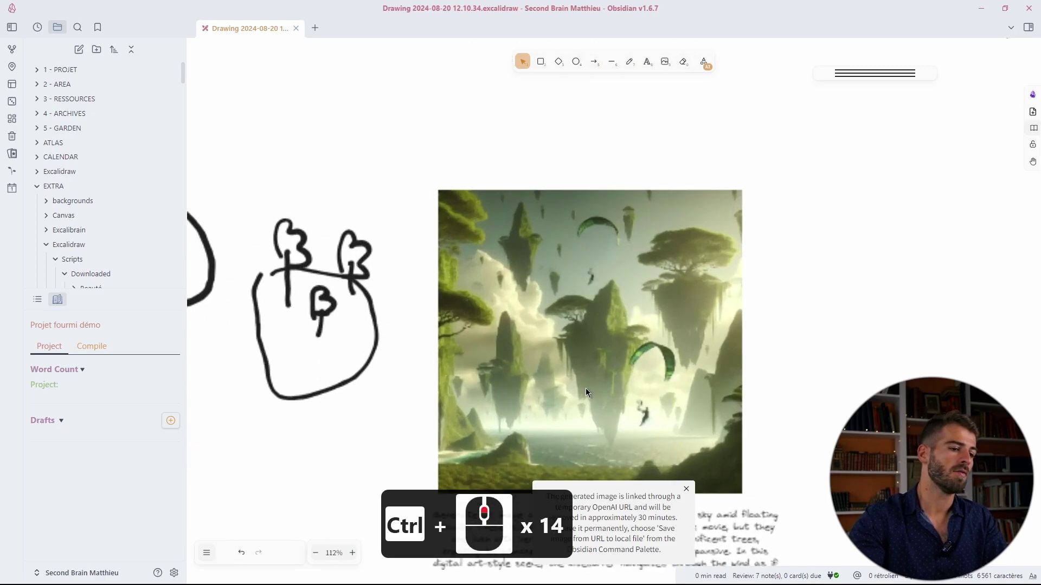
scroll(743, 367, "down", 2, "ctrl")
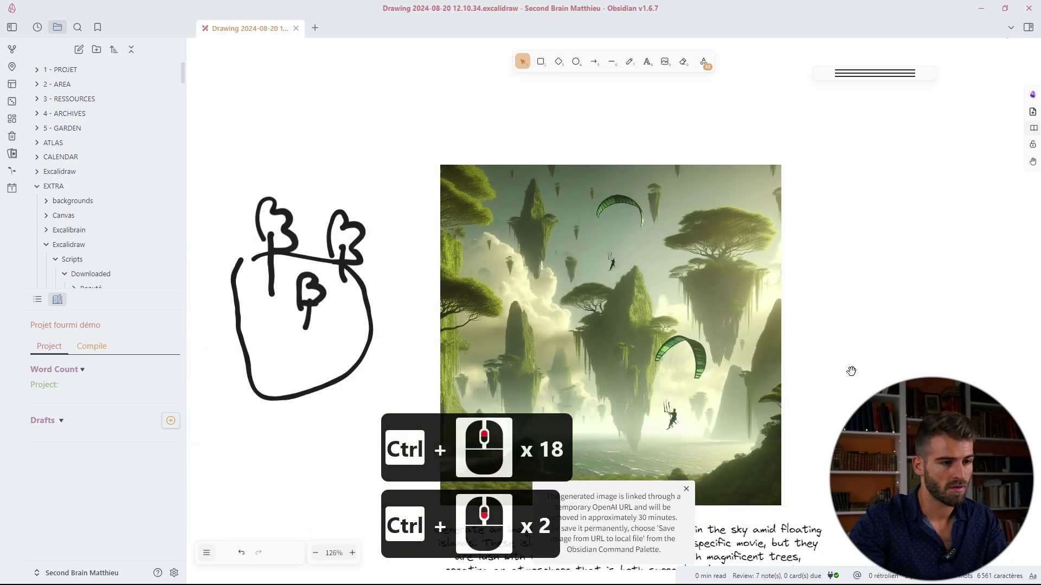
left_click_drag(853, 369, 901, 277)
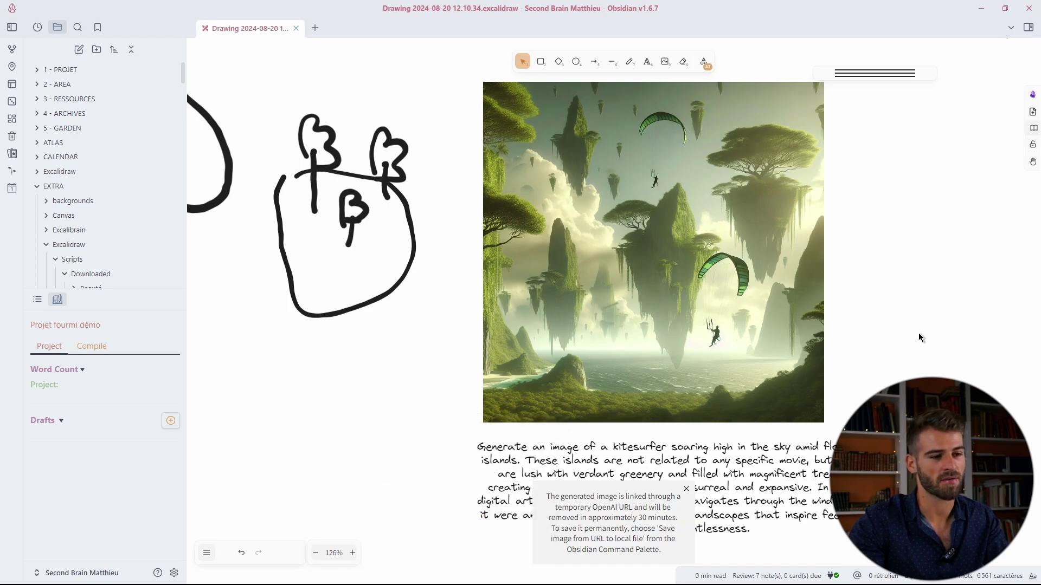
scroll(924, 336, "right", 2)
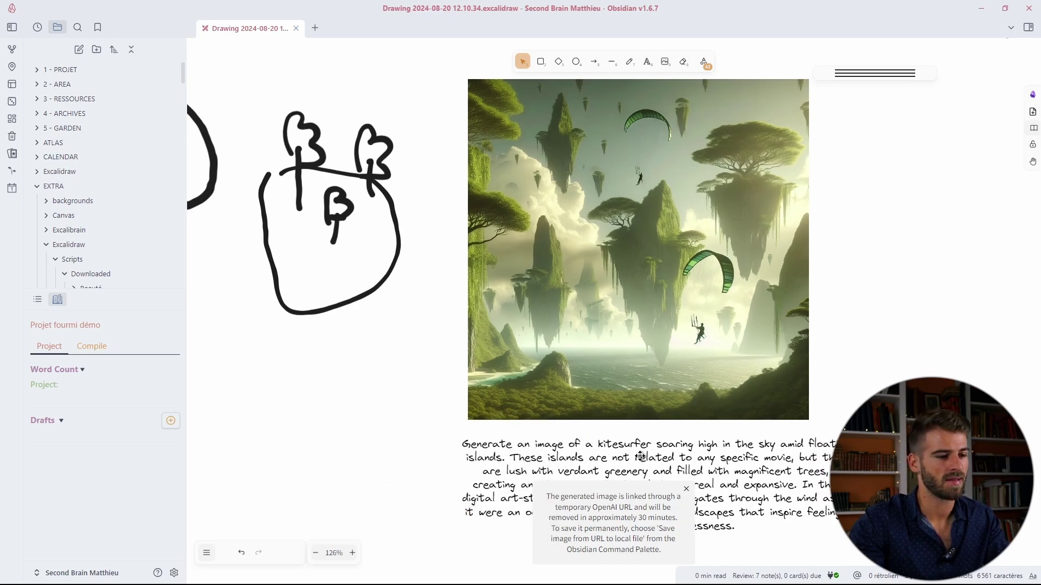
left_click(640, 456)
double_click(690, 450)
key("ctrl+c")
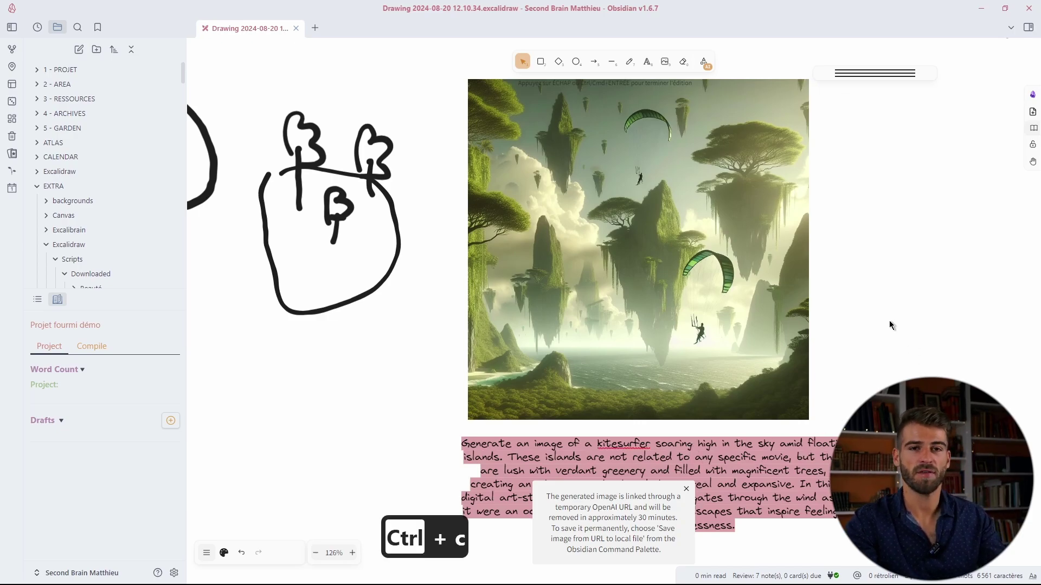
Step: Switch to DreamStudio, replace the old prompt with the copied kitesurfer text minus the specific-movie remark, and generate four images
key("alt+Tab")
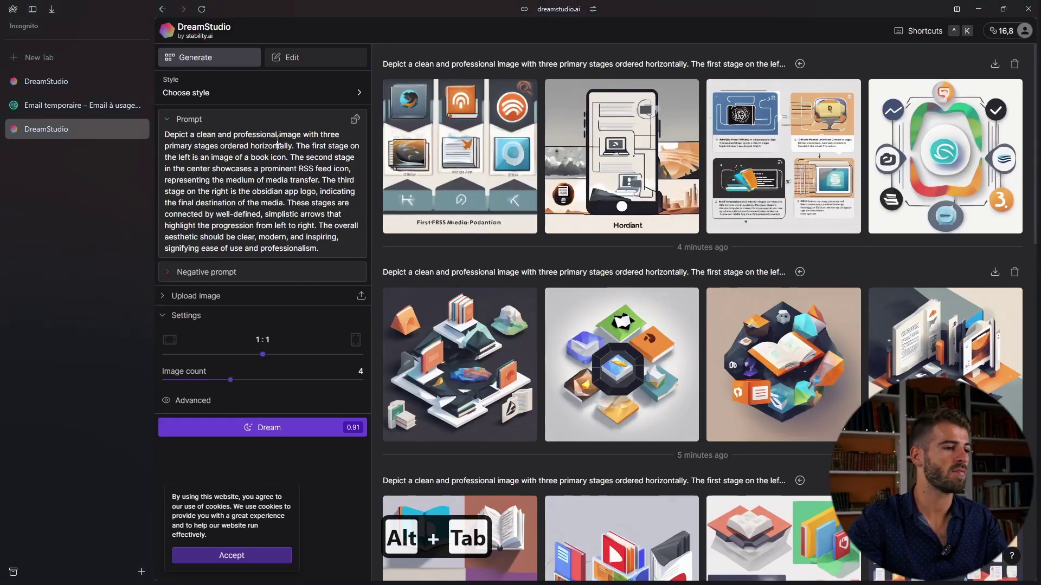
triple_click(279, 140)
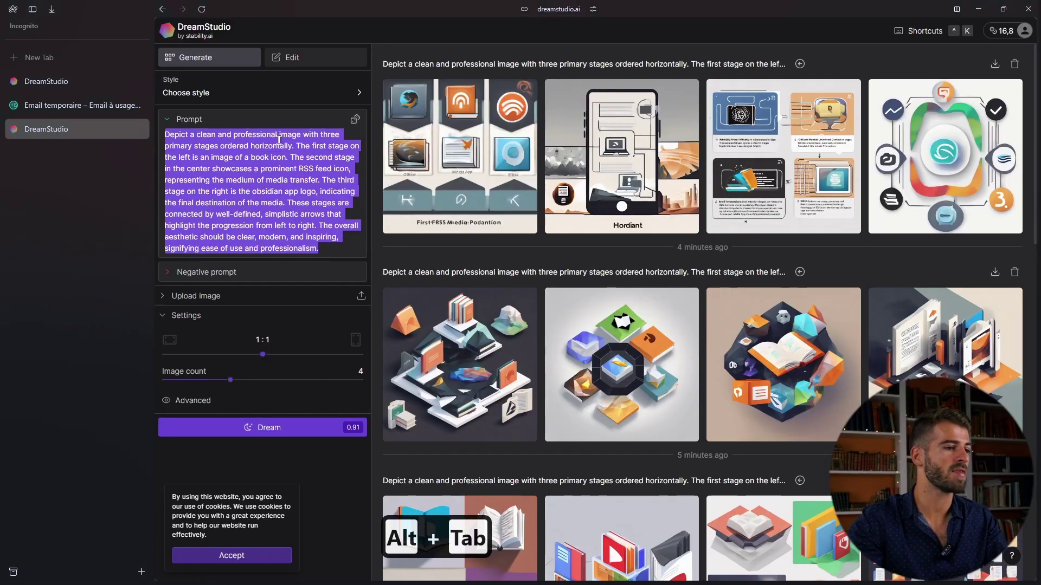
key("BackSpace")
key("ctrl+v")
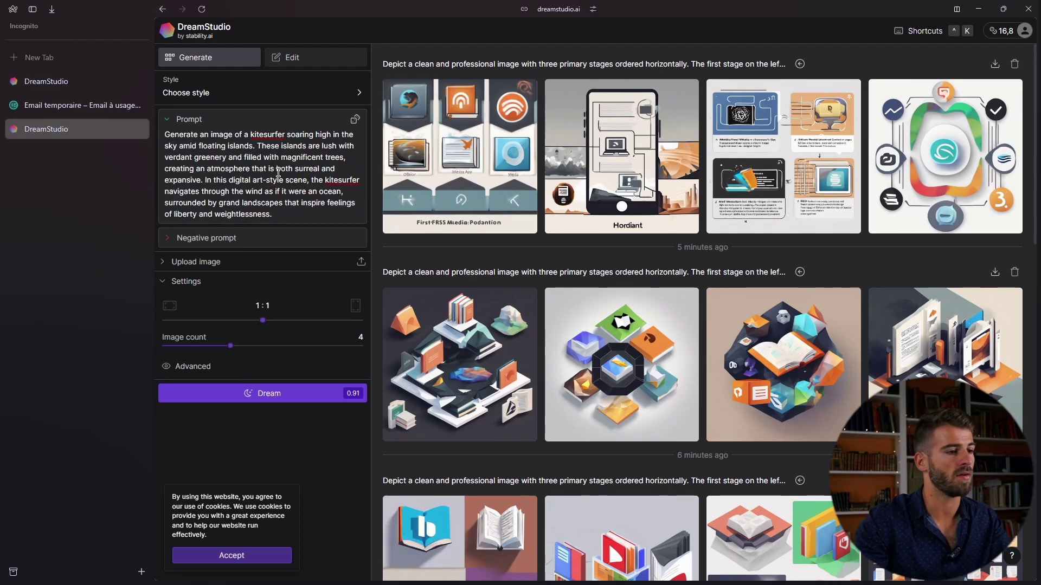
left_click(301, 393)
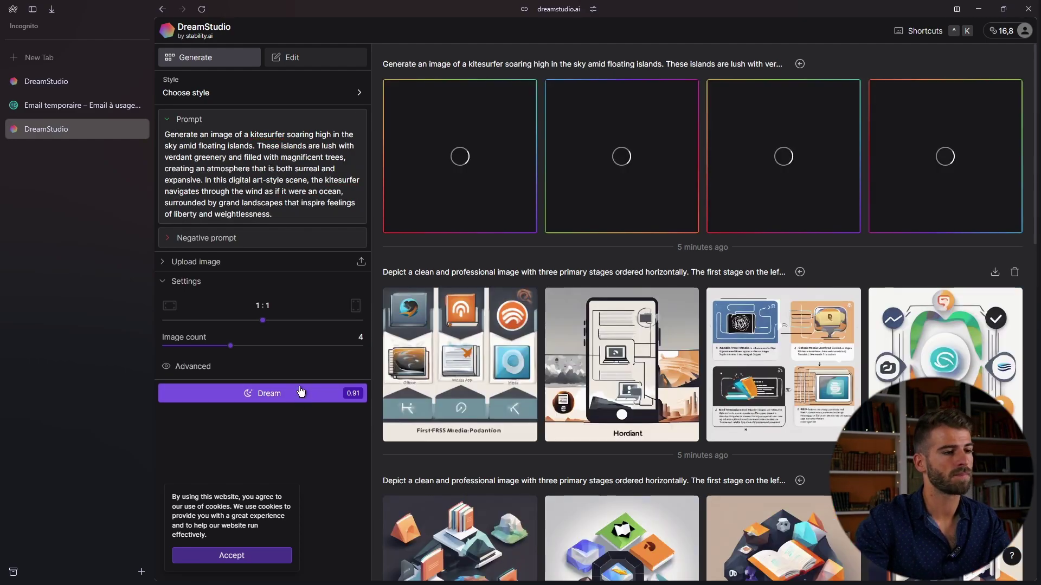
Step: Choose the Digital art style and generate another four images from the same kitesurfer prompt
left_click(341, 93)
left_click(469, 203)
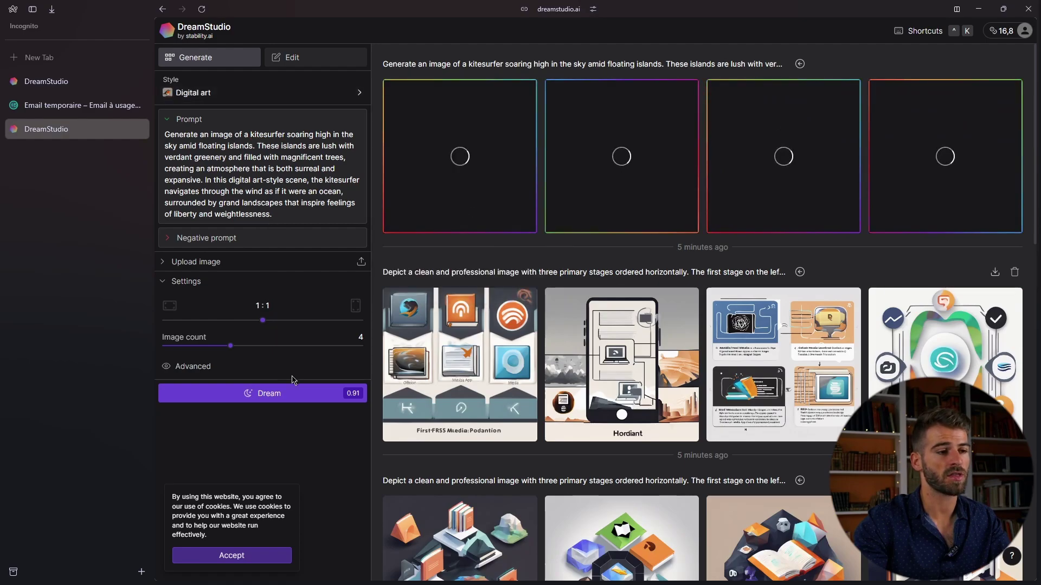
left_click(285, 394)
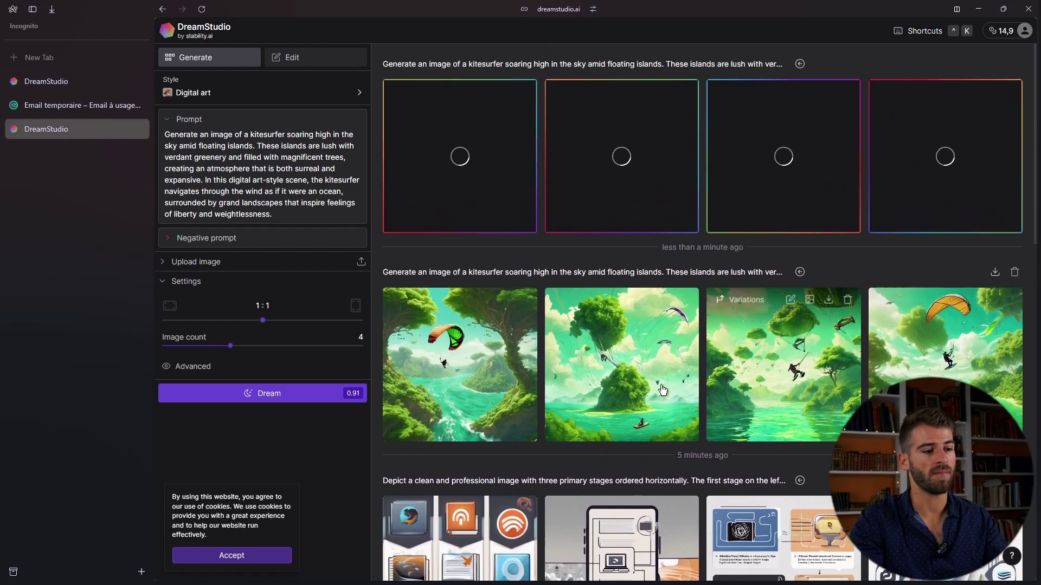
Step: Examine the enlarged kitesurfer images from both the unstyled and Digital art batches, and close the viewer
left_click(482, 385)
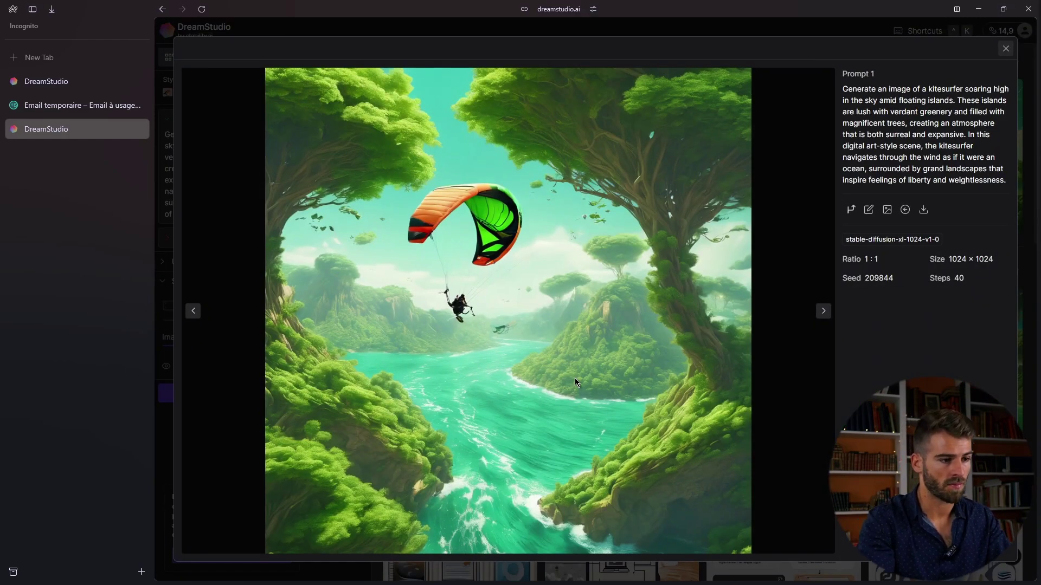
key("Right")
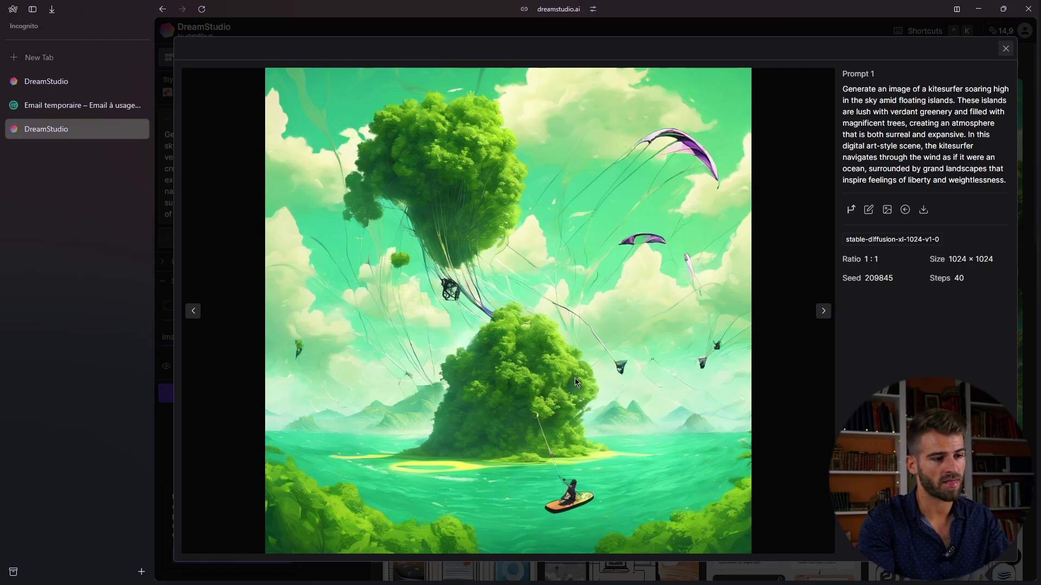
key("Right")
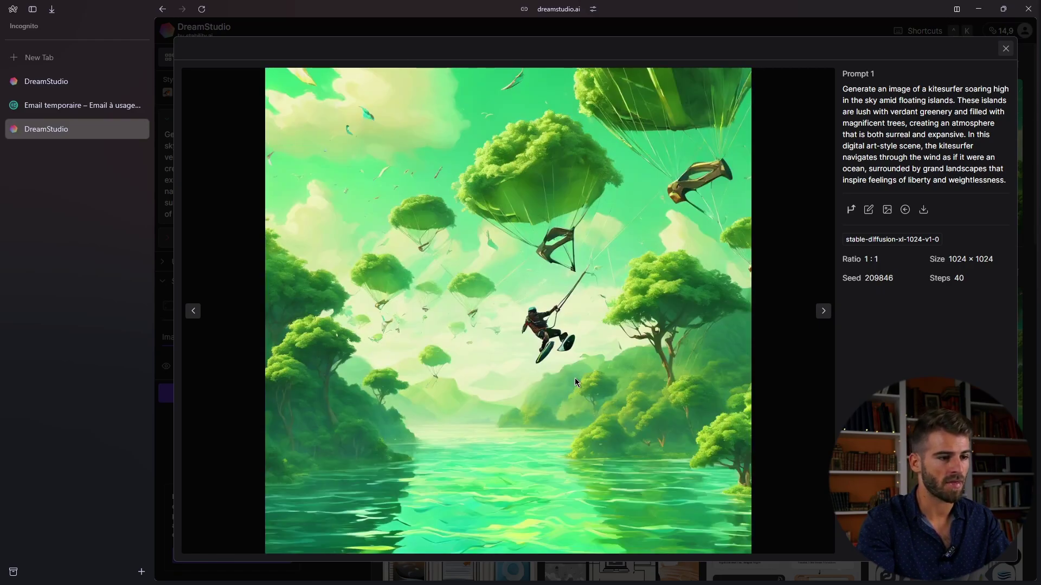
key("Right")
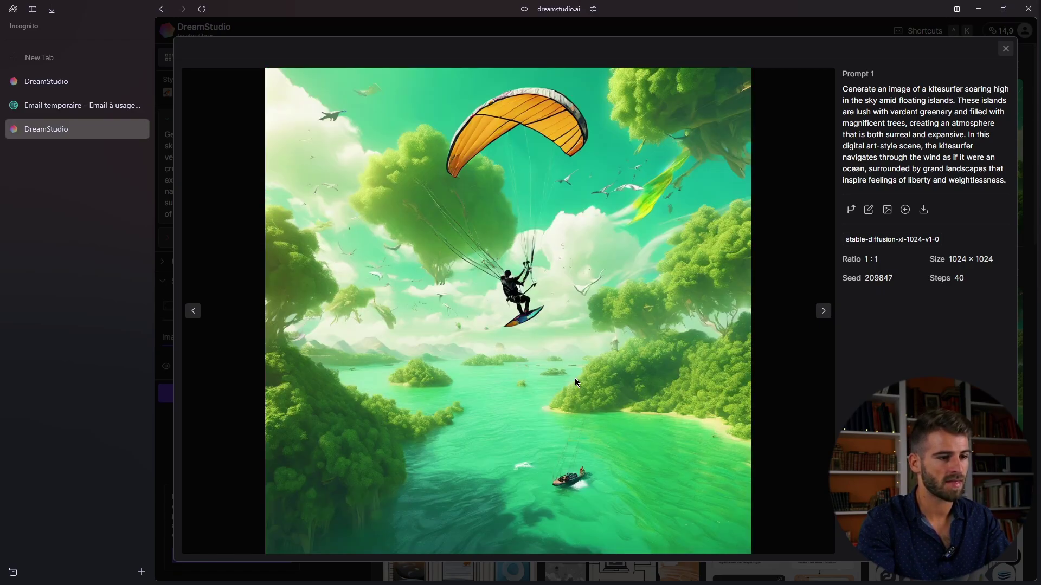
key("Right")
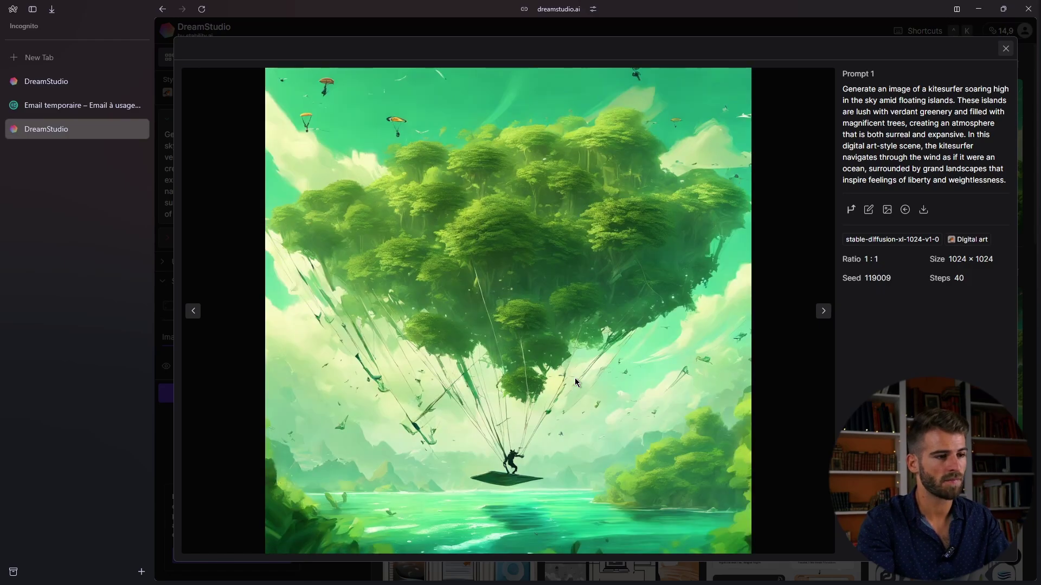
key("Right")
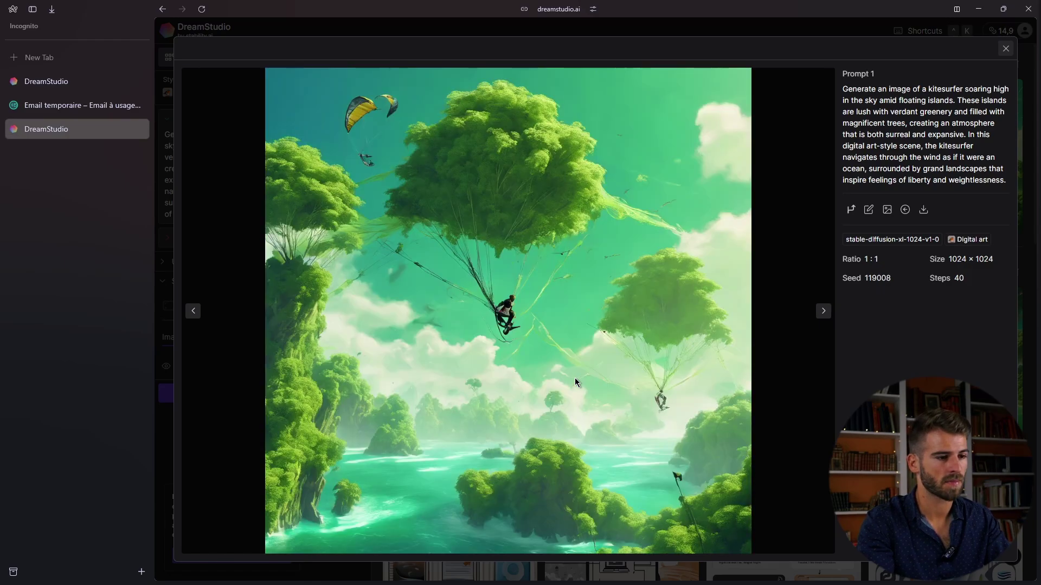
key("Right")
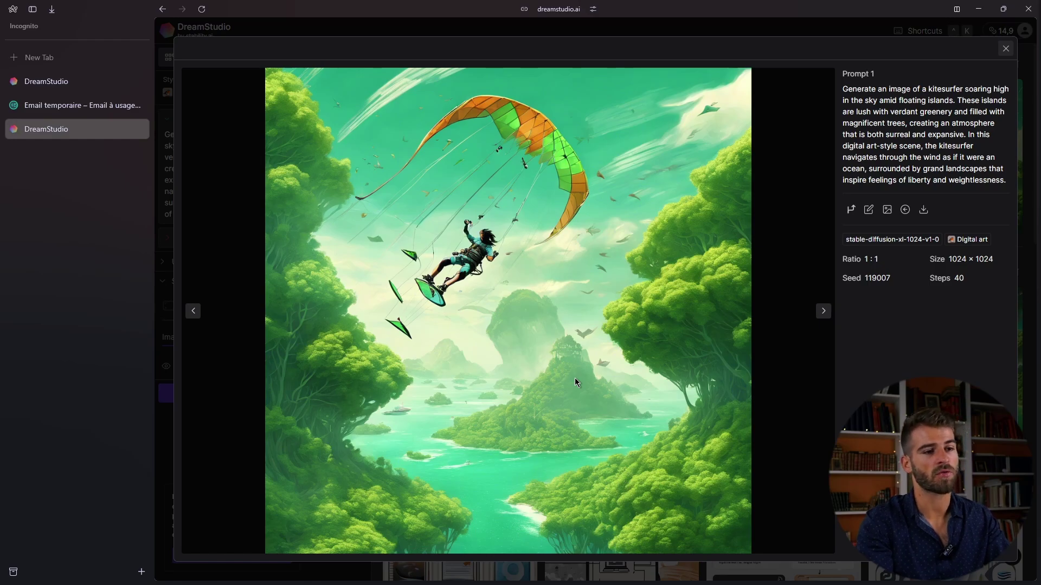
key("Right")
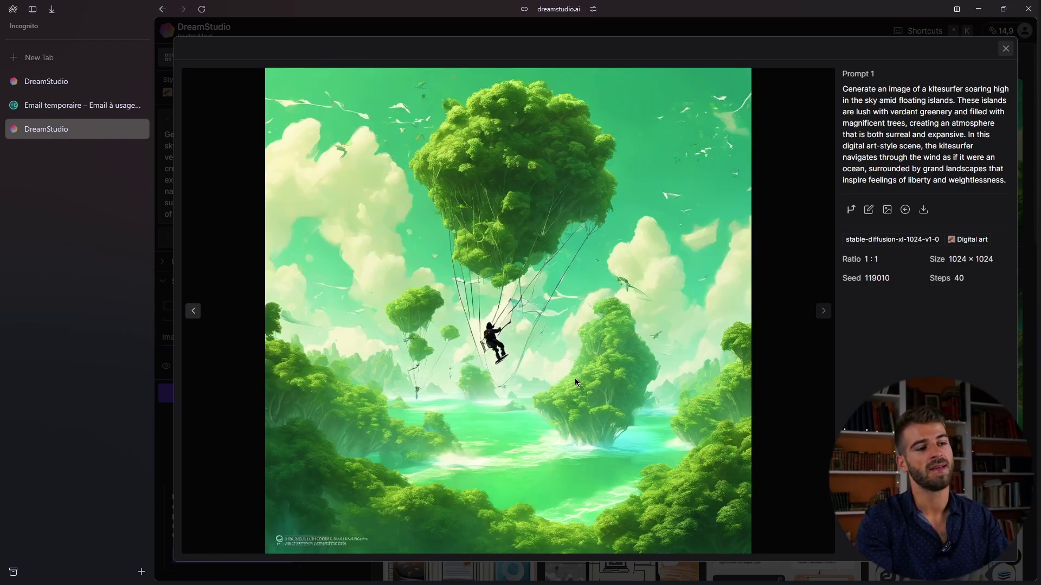
key("Left")
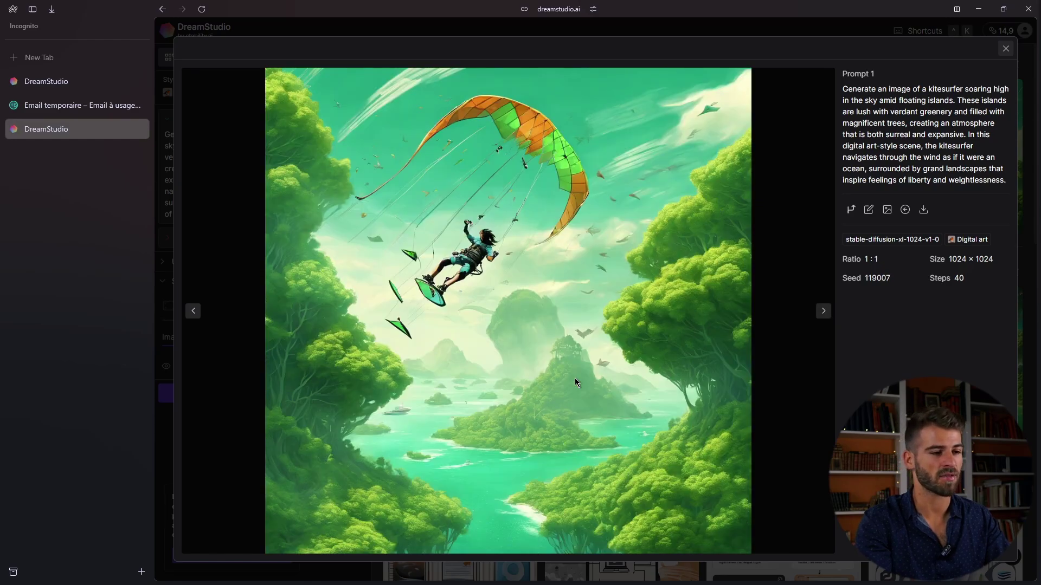
key("Left")
key("Left")
key("Left")
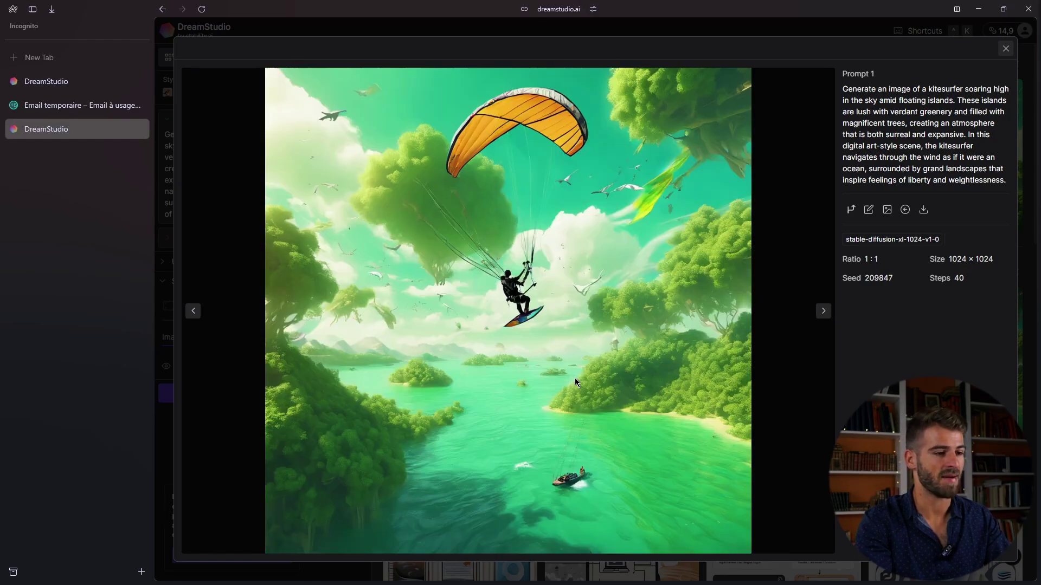
left_click(1006, 48)
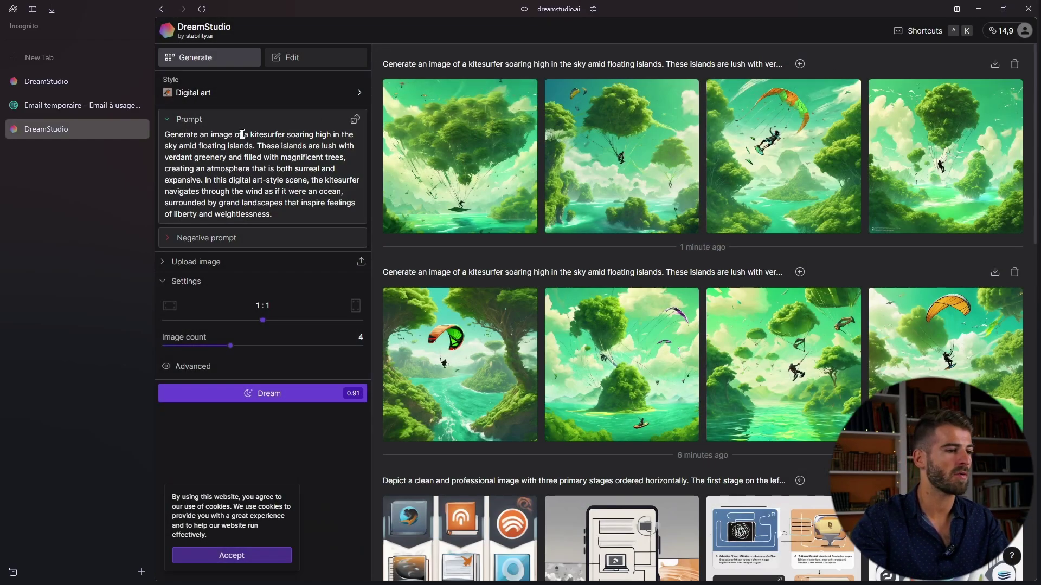
Step: Replace the first "kitesurfer" in the prompt with the French phrase "un homme qui fait du parapente"
left_click_drag(284, 136, 252, 136)
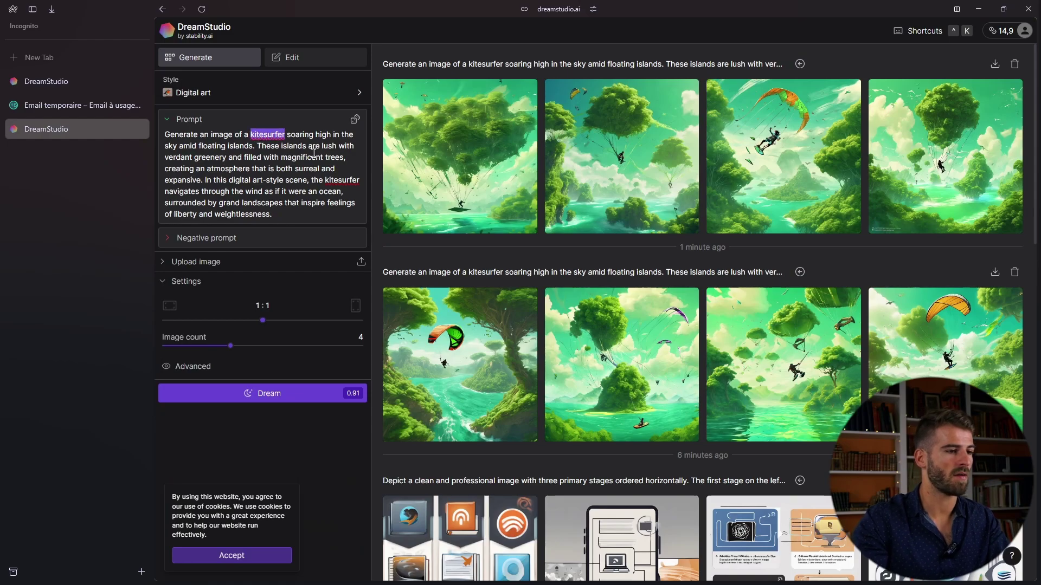
key("BackSpace")
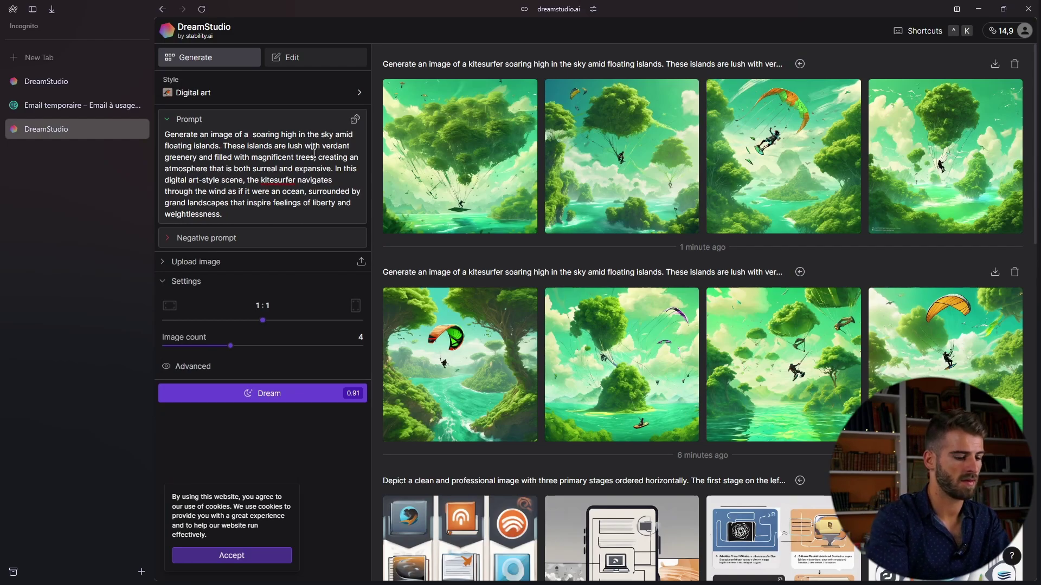
type("un homme qui fai")
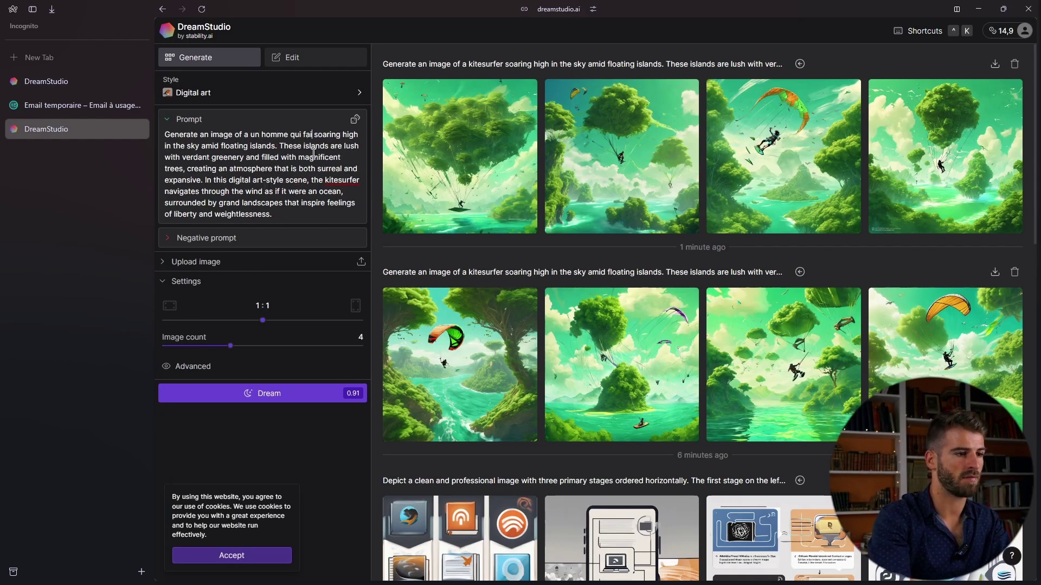
type("t du parap")
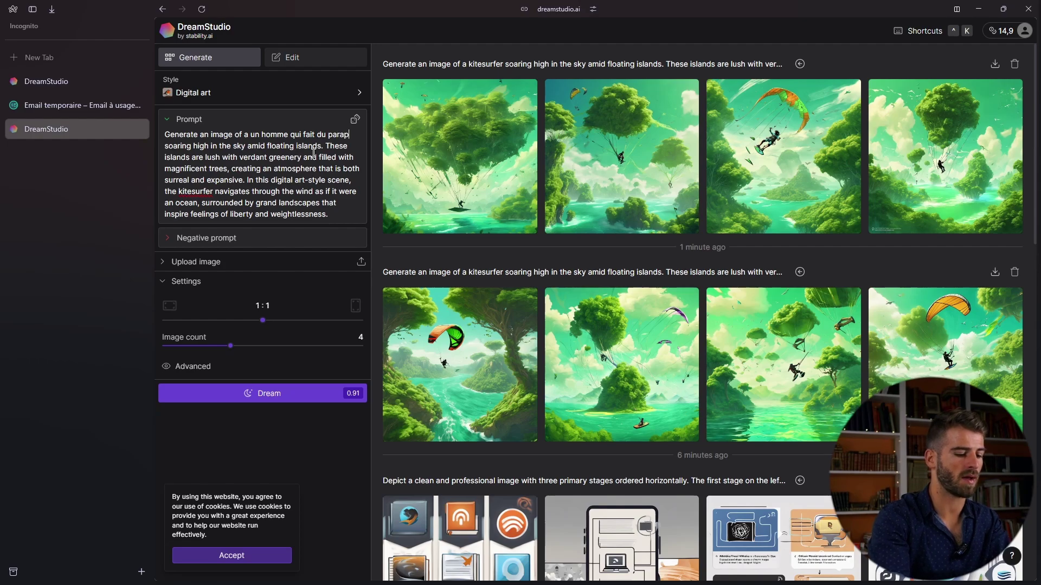
type("ente")
Step: Translate the phrase "un homme qui fait du parapente" from the prompt into American English with DeepL
key("ctrl+shift+Left")
key("ctrl+shift+Left")
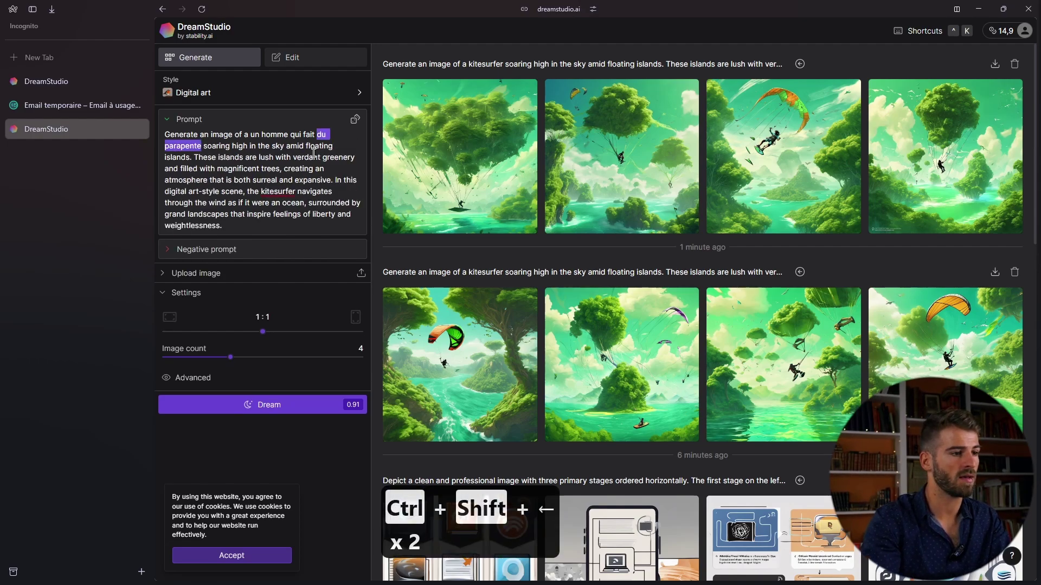
key("ctrl+shift+Left")
key("ctrl+shift+Left")
key("ctrl+shift+Left")
key("ctrl+shift+Left")
key("ctrl+c")
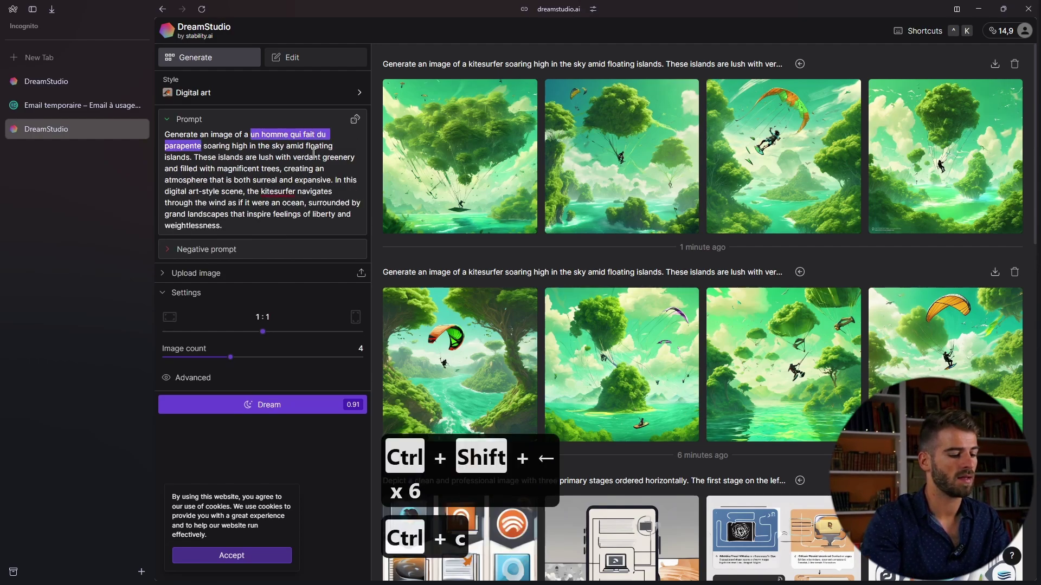
key("ctrl+c")
Step: Reword the prompt with "a man who paraglides" and "the paraglider", and generate four Digital art images
left_click_drag(450, 217, 322, 216)
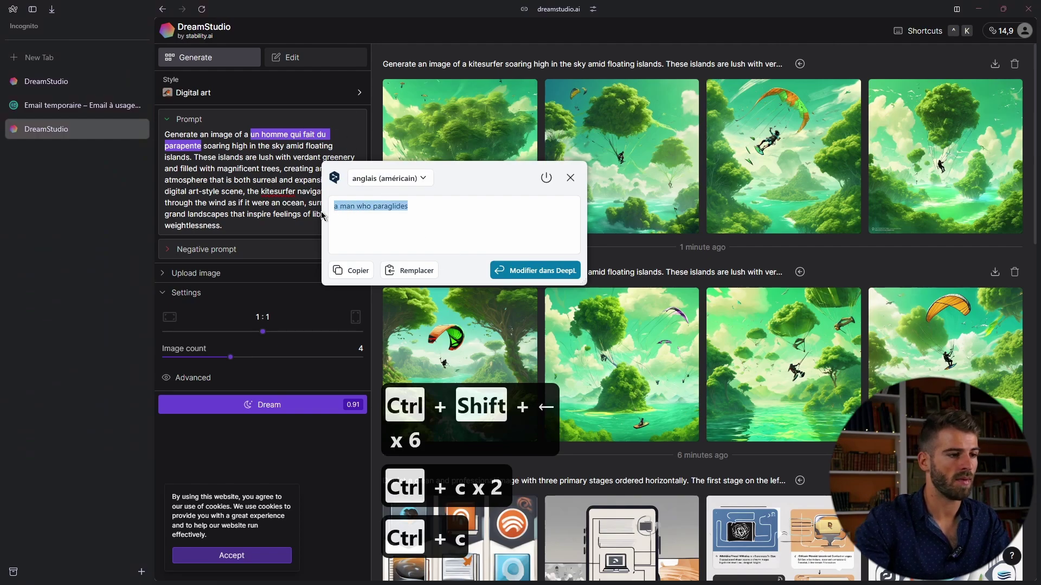
key("ctrl+c")
key("ctrl+v")
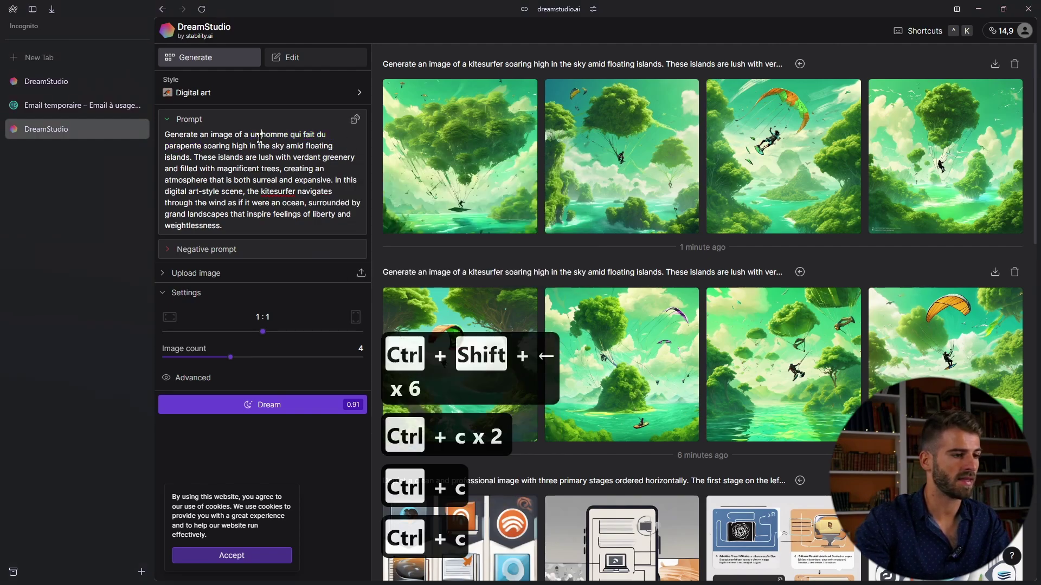
left_click(272, 394)
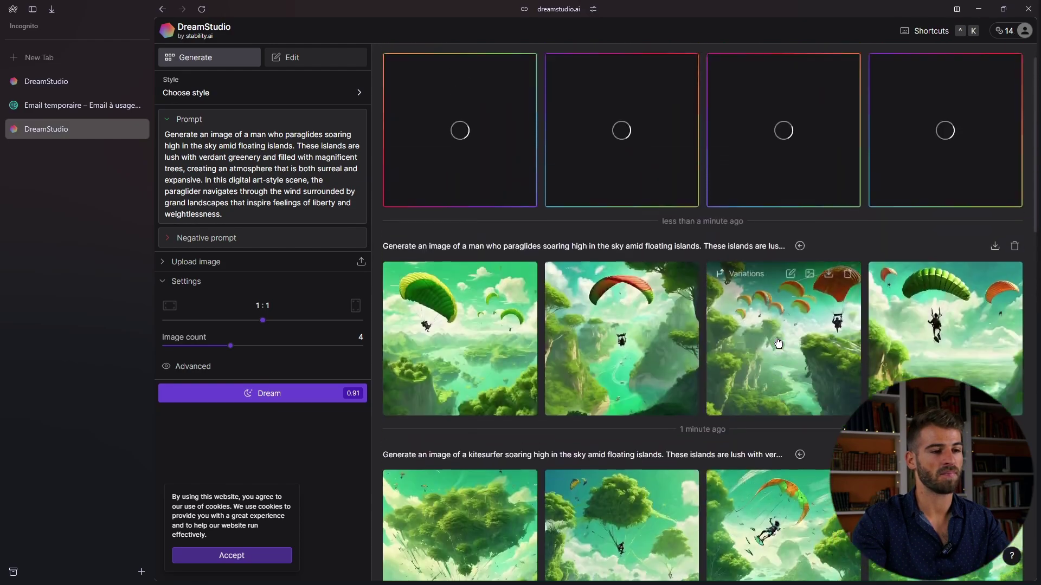
Step: Examine the newly generated Digital art paraglider images one by one at enlarged size
left_click(505, 370)
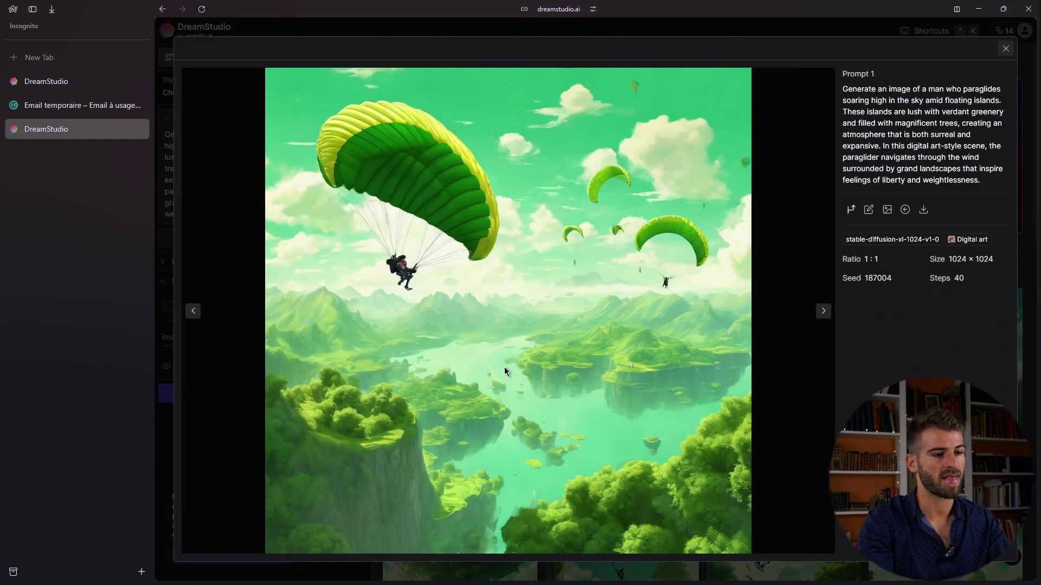
key("Right")
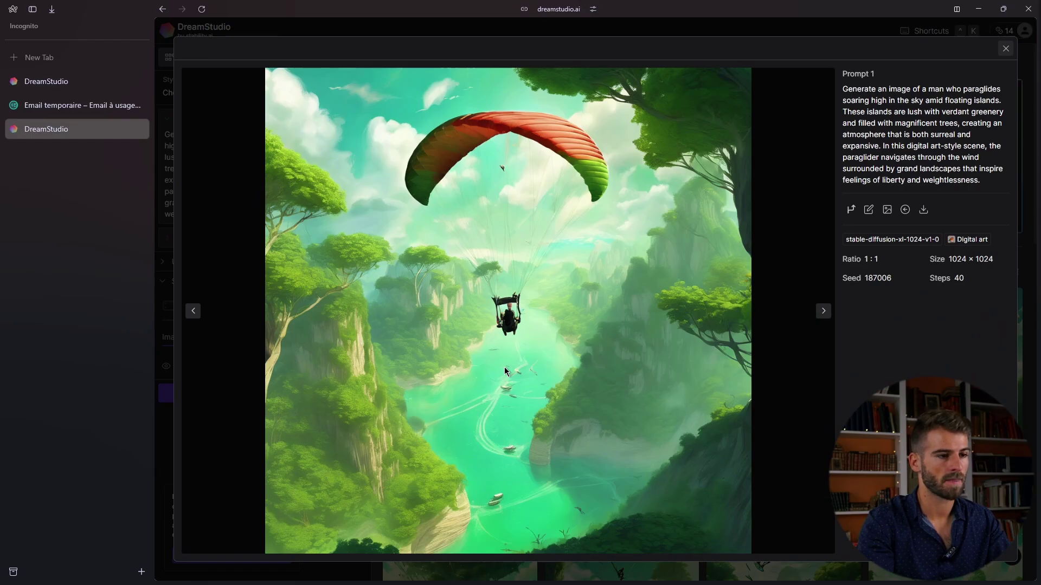
key("Right")
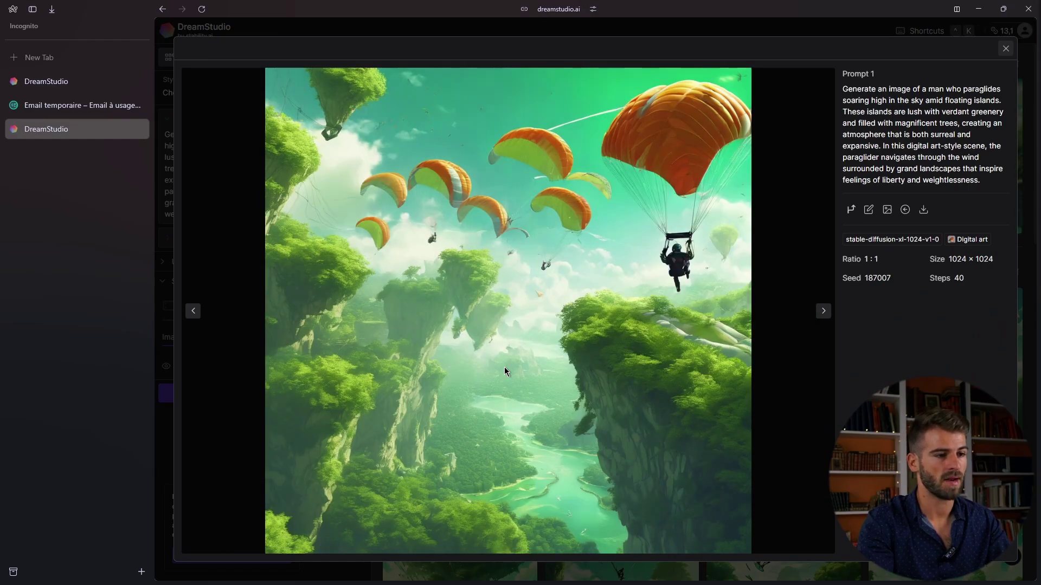
key("Left")
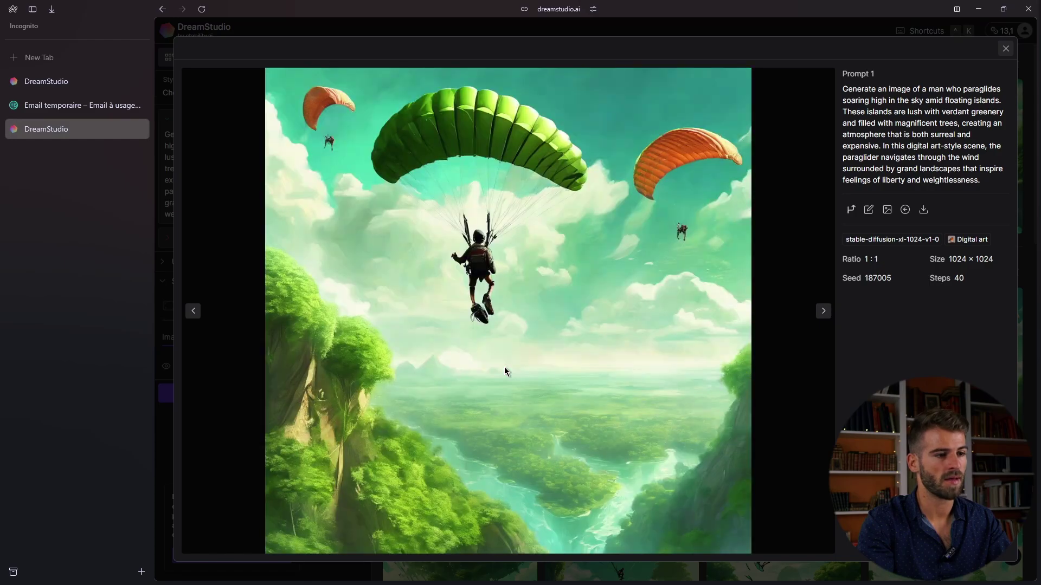
Step: Examine the four paraglider images generated without a style one by one at enlarged size
key("Left")
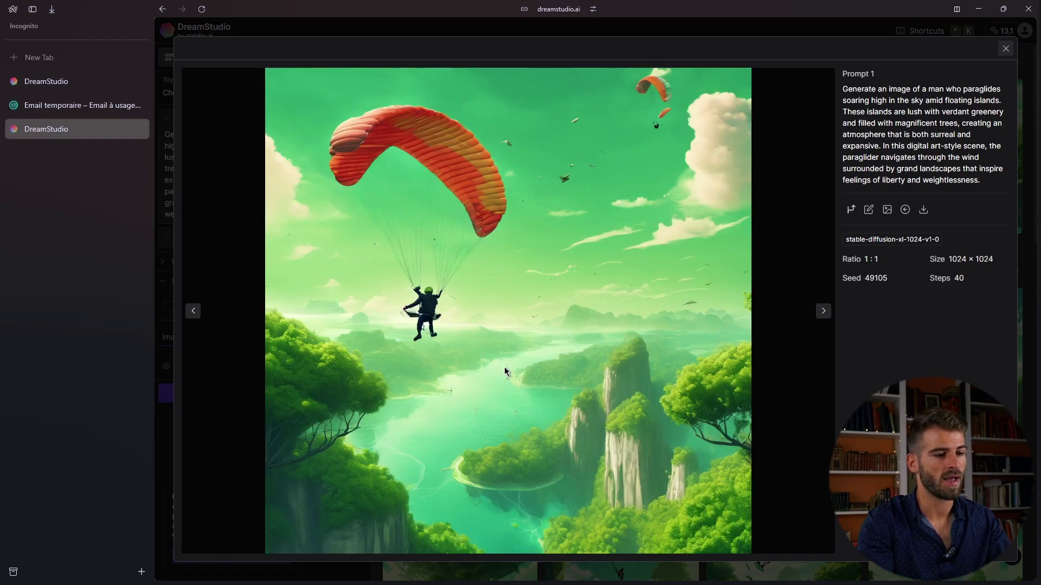
key("Left")
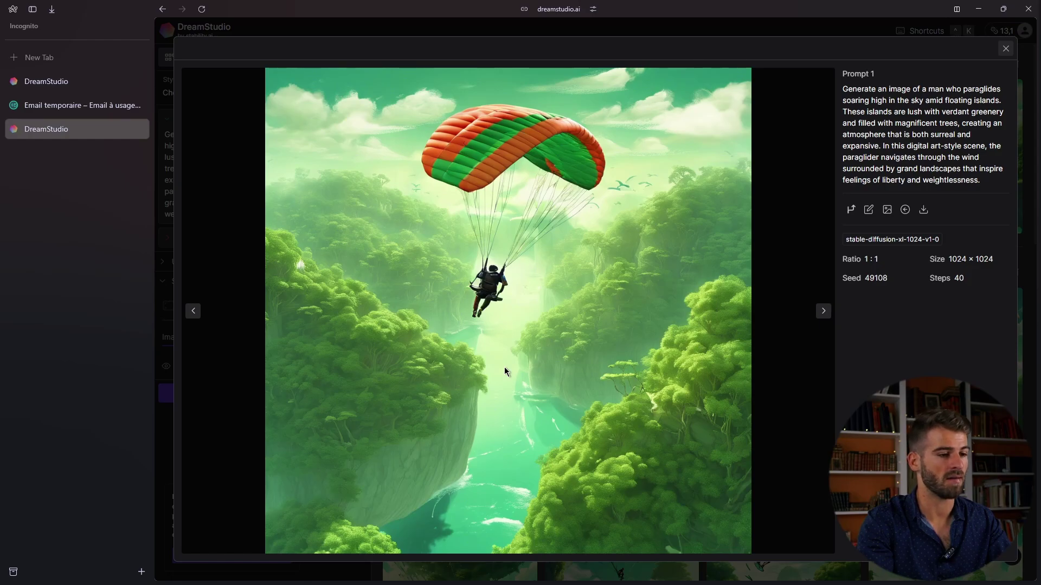
key("Left")
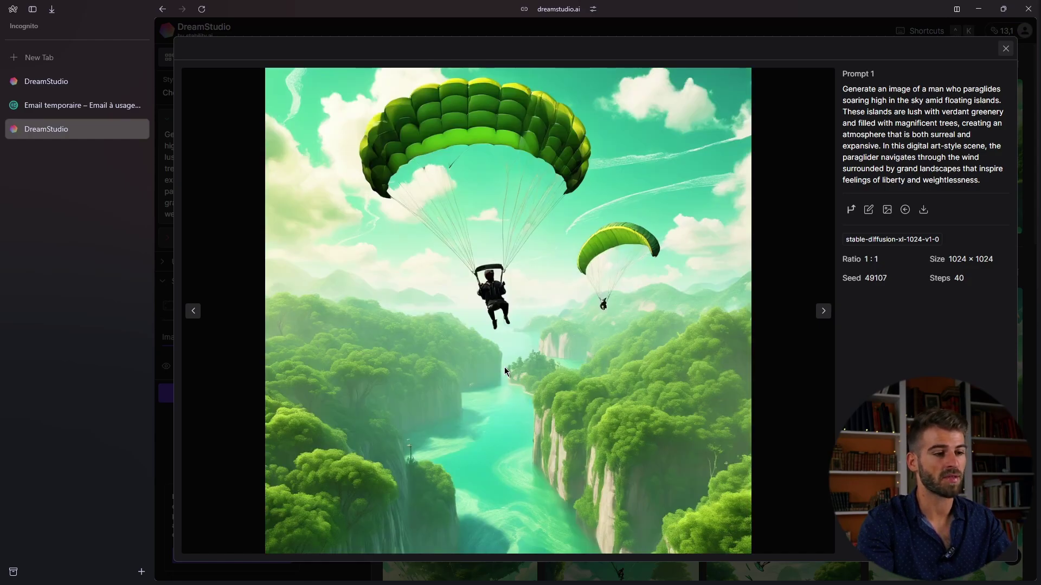
key("Left")
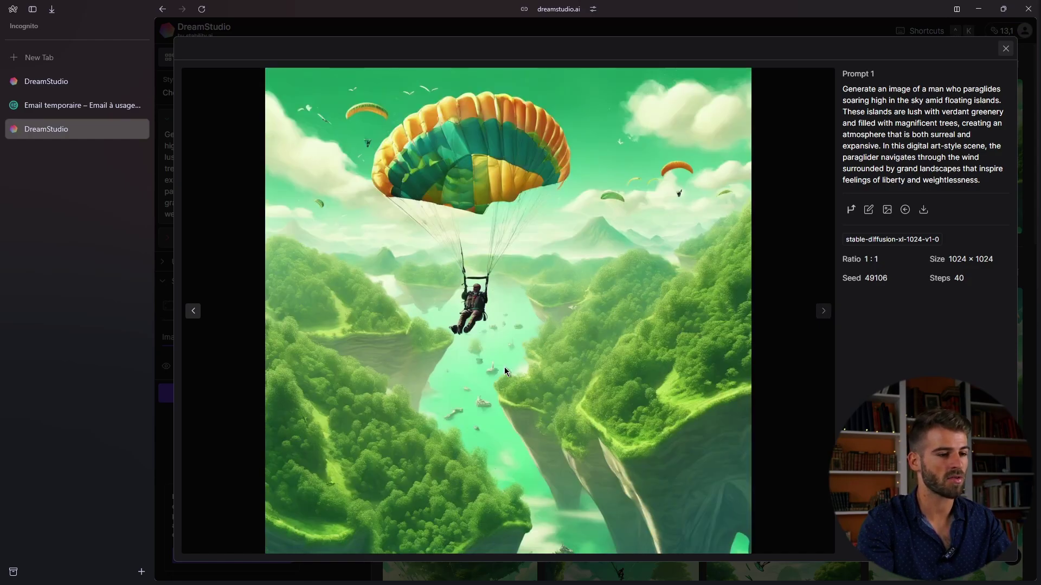
key("Right")
key("Right")
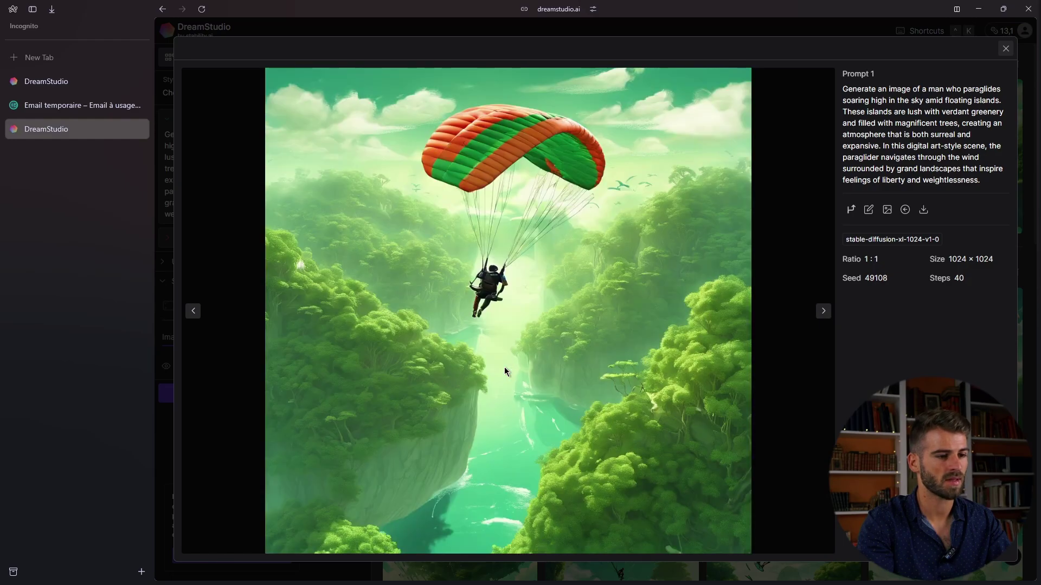
Step: Switch to the Excalidraw drawing in Obsidian and open the generated kitesurfer image's link in the browser
key("alt+Tab")
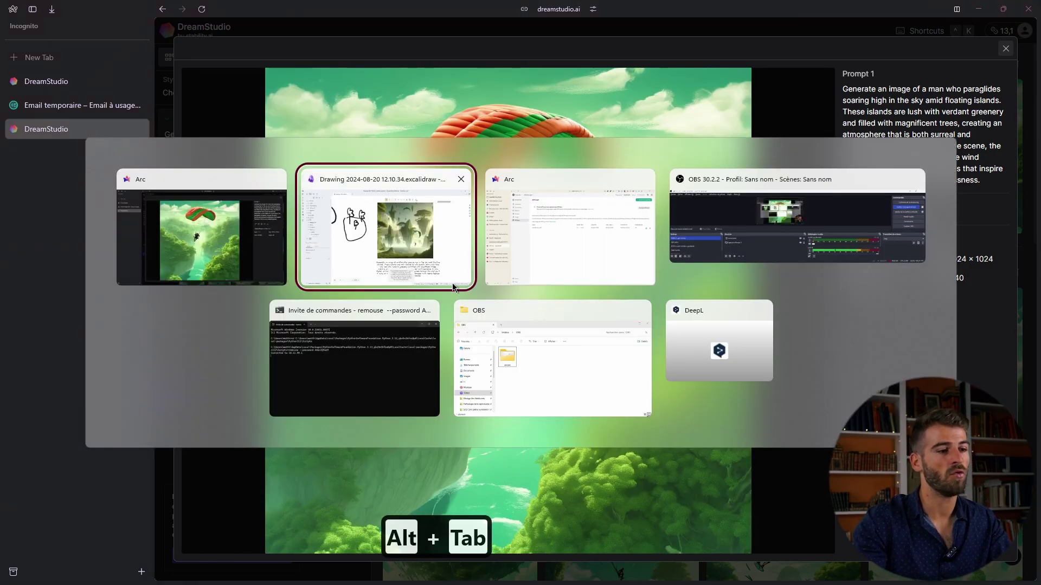
scroll(741, 318, "up", 4)
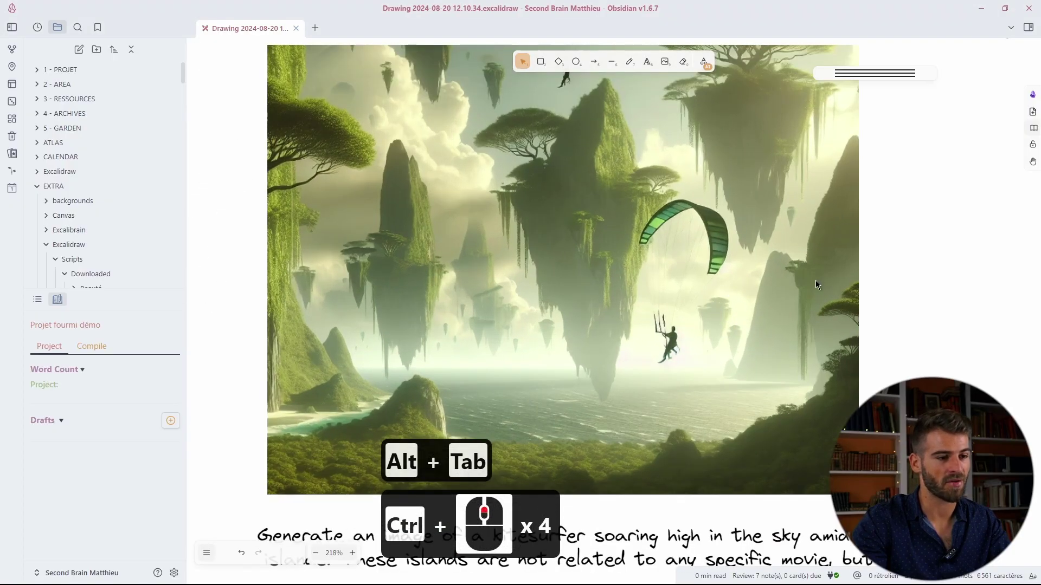
left_click_drag(860, 243, 885, 287)
scroll(881, 281, "down", 1)
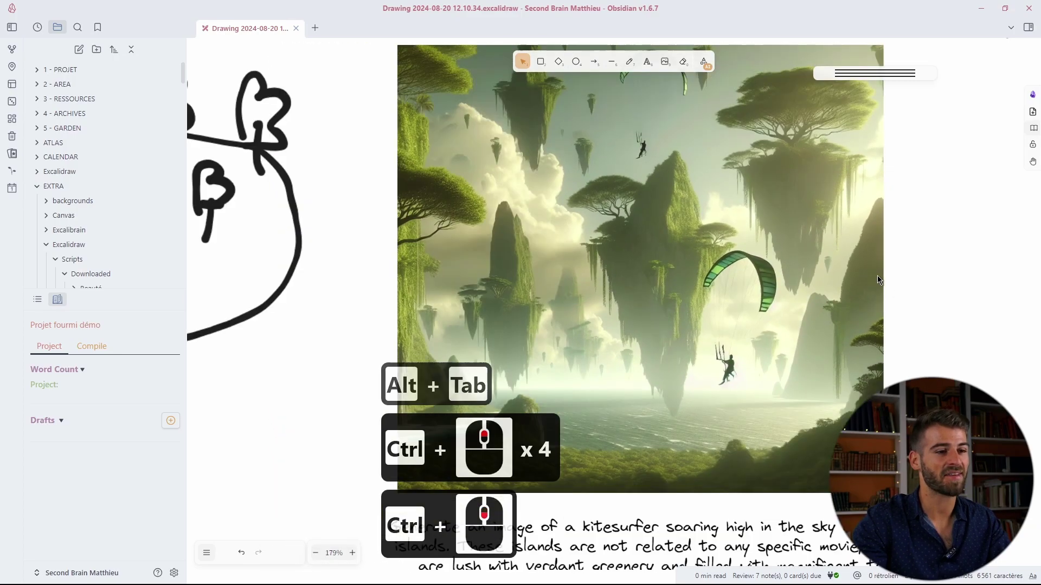
left_click_drag(912, 232, 911, 251)
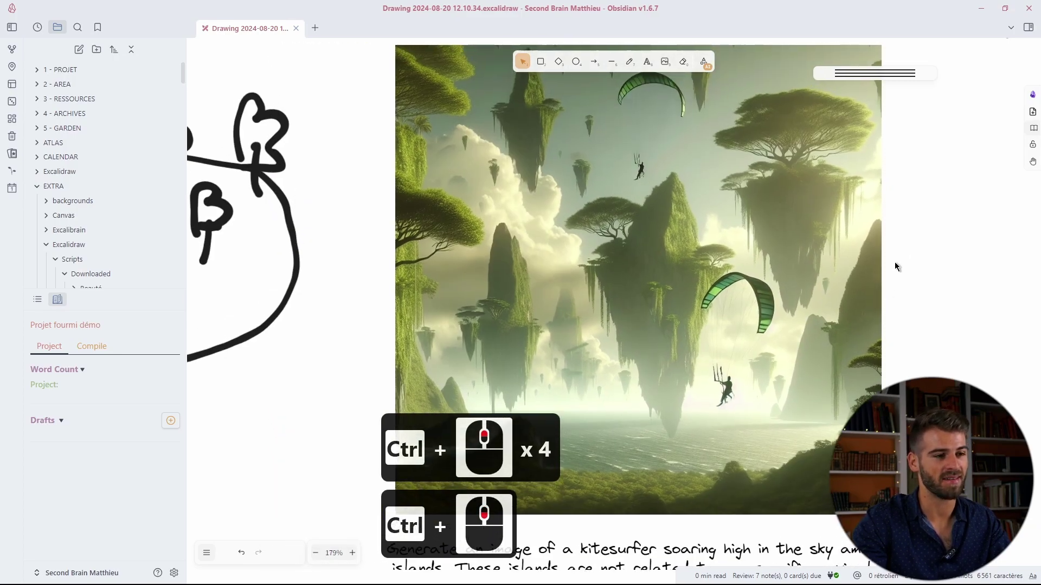
right_click(719, 226)
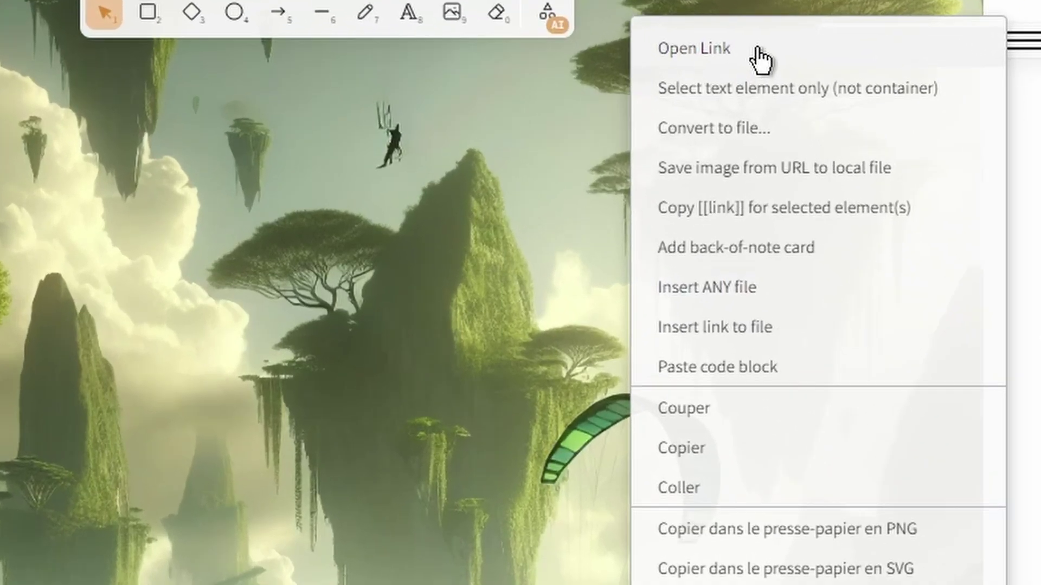
key("alt+Tab")
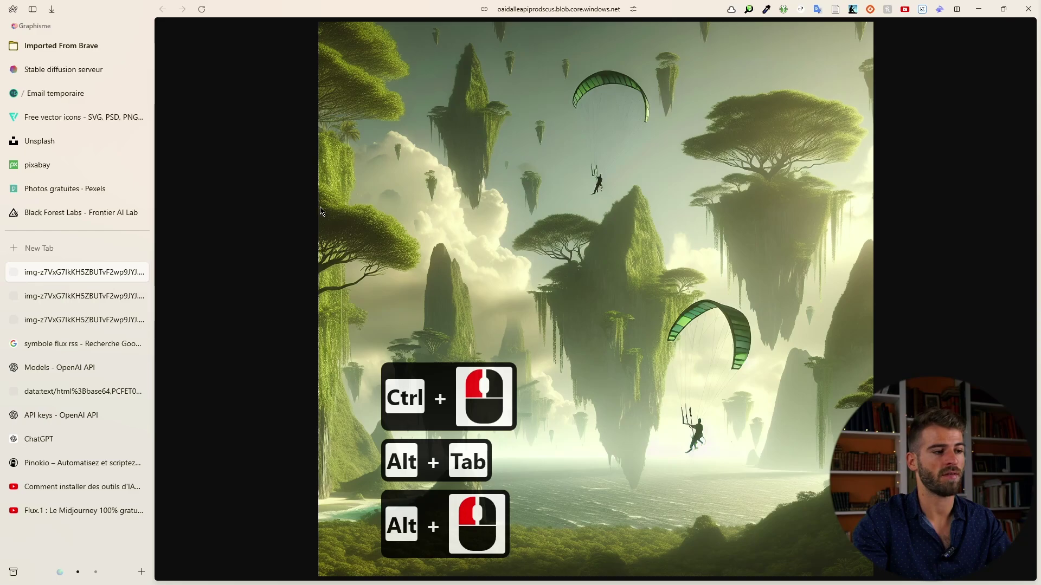
Step: Save the opened kitesurfer image to the Téléchargements folder as kitesurf
left_click(484, 9)
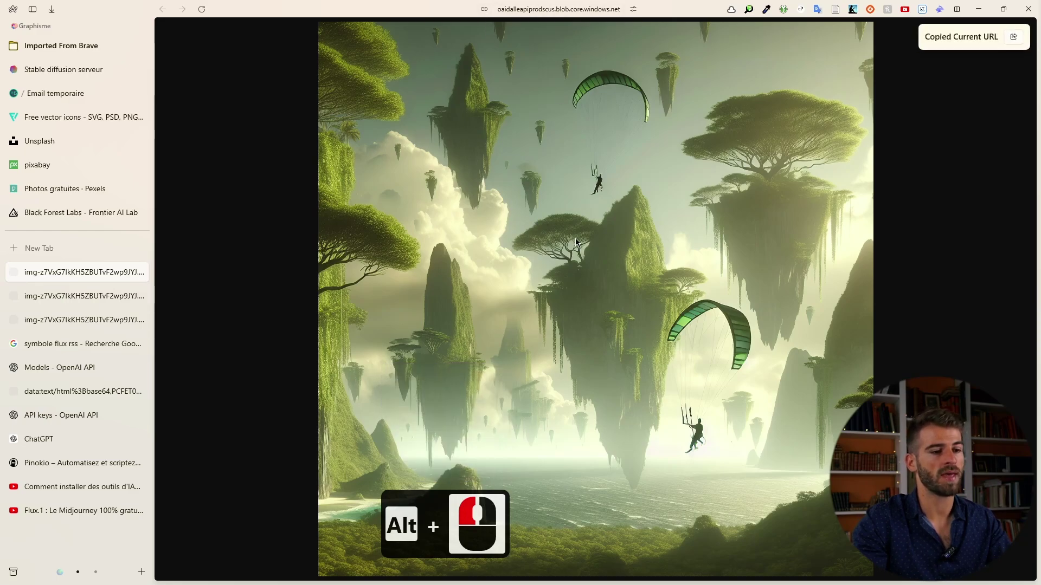
right_click(600, 203)
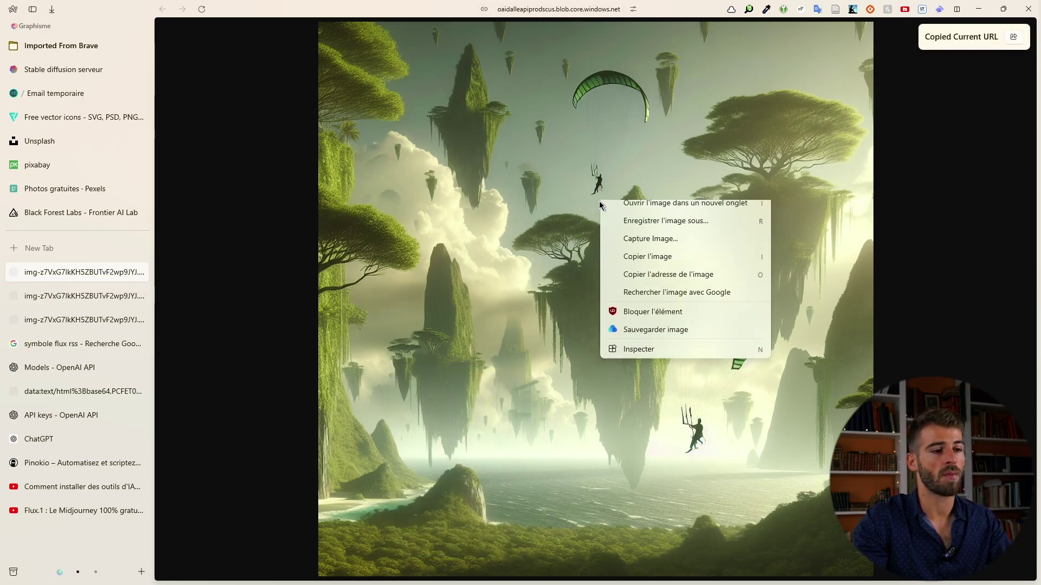
left_click(669, 231)
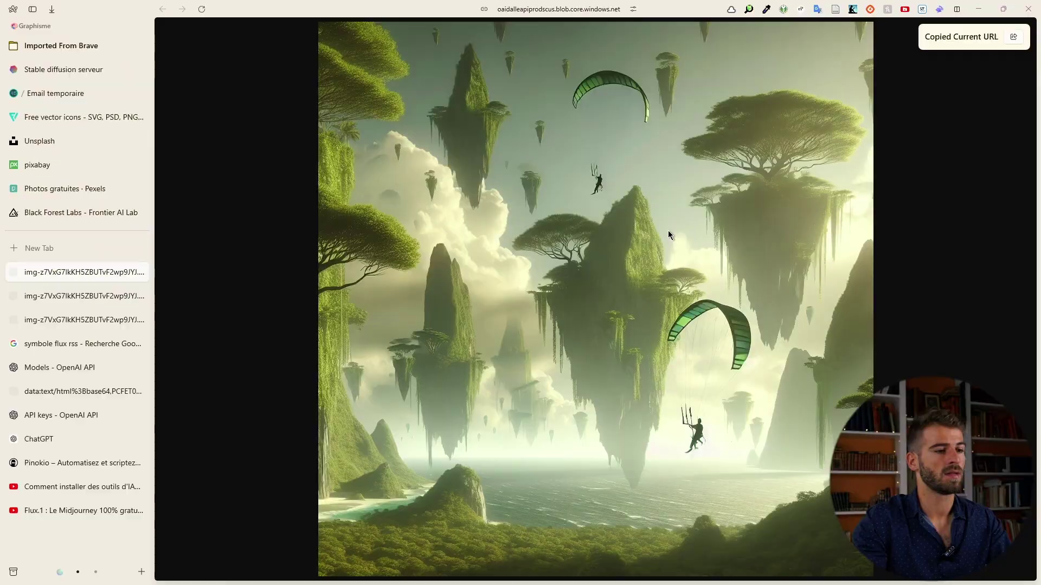
Step: Switch back to DreamStudio and replace the whole prompt with the original kitesurfer prompt from the clipboard history
key("alt+Tab")
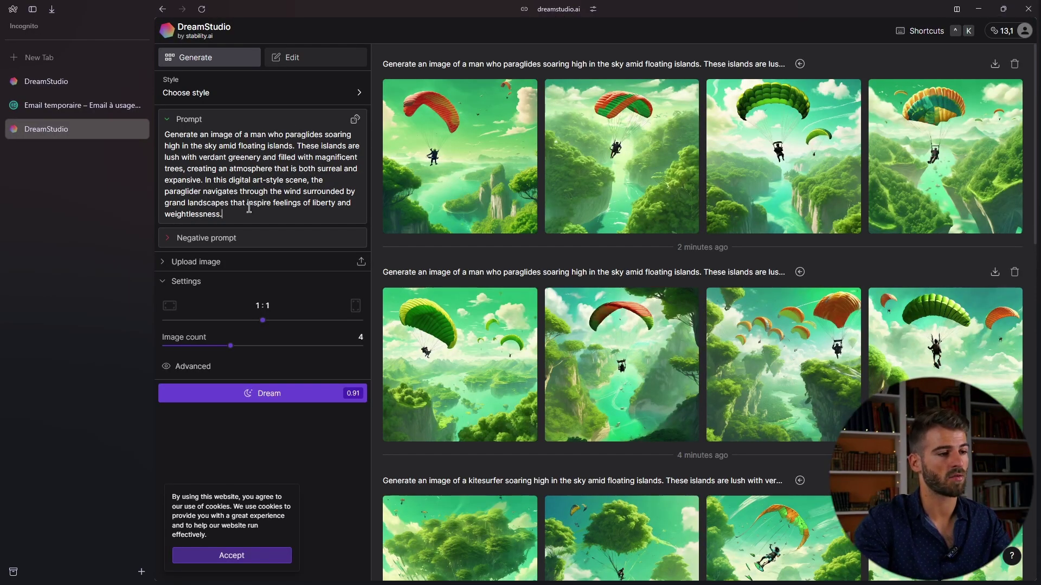
left_click_drag(248, 208, 163, 137)
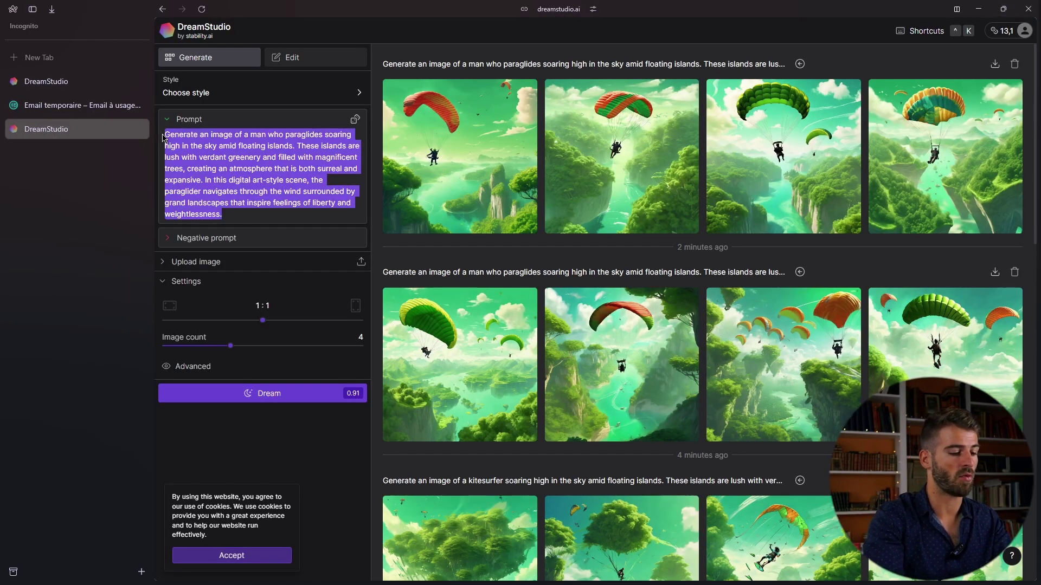
key("BackSpace")
key("super+v")
scroll(269, 288, "down", 2)
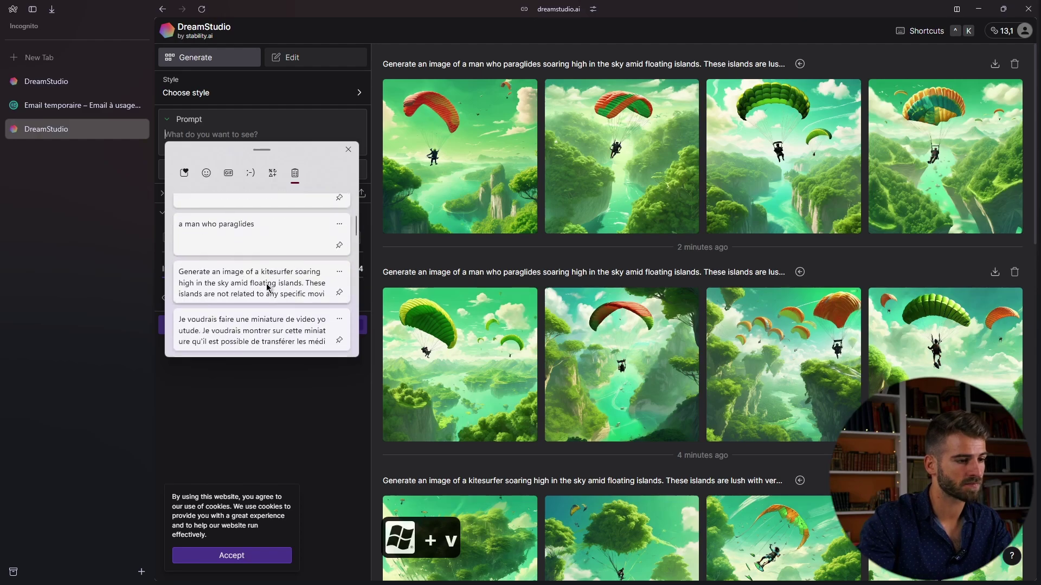
left_click(268, 288)
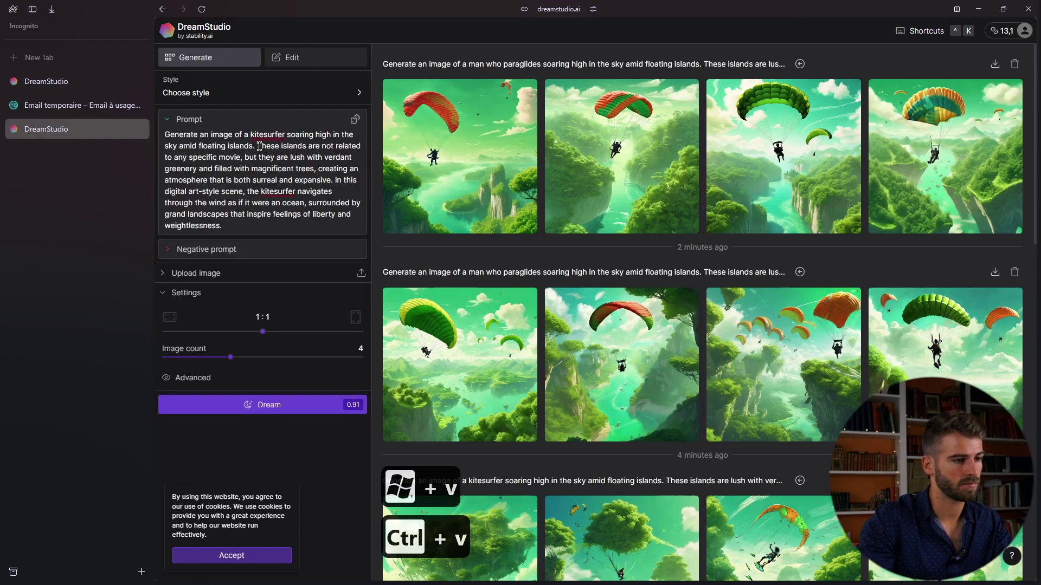
Step: Upload the kitesurf image as the basis for variations and set its image strength to 20%
left_click(260, 273)
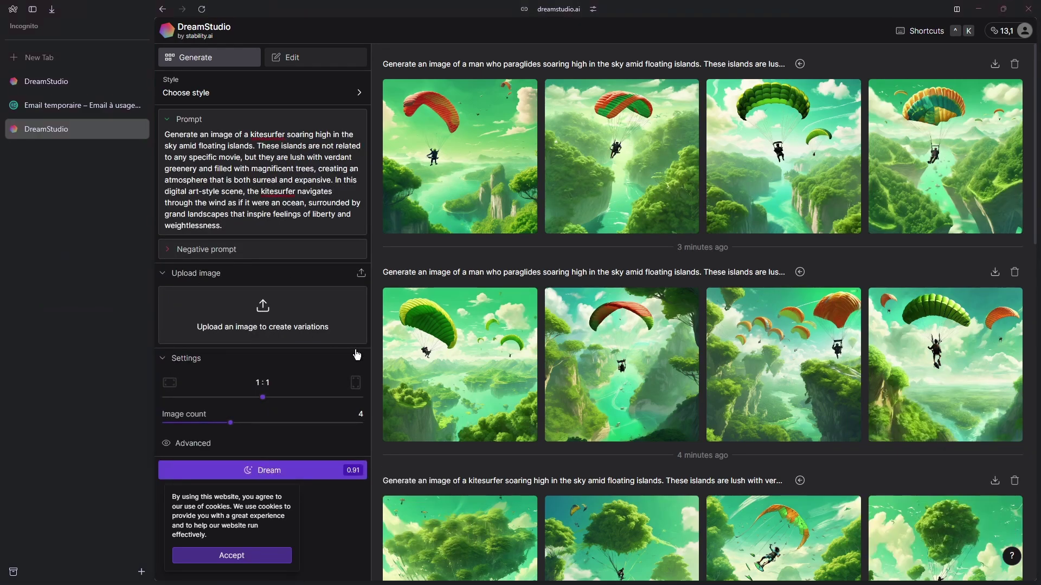
left_click(339, 327)
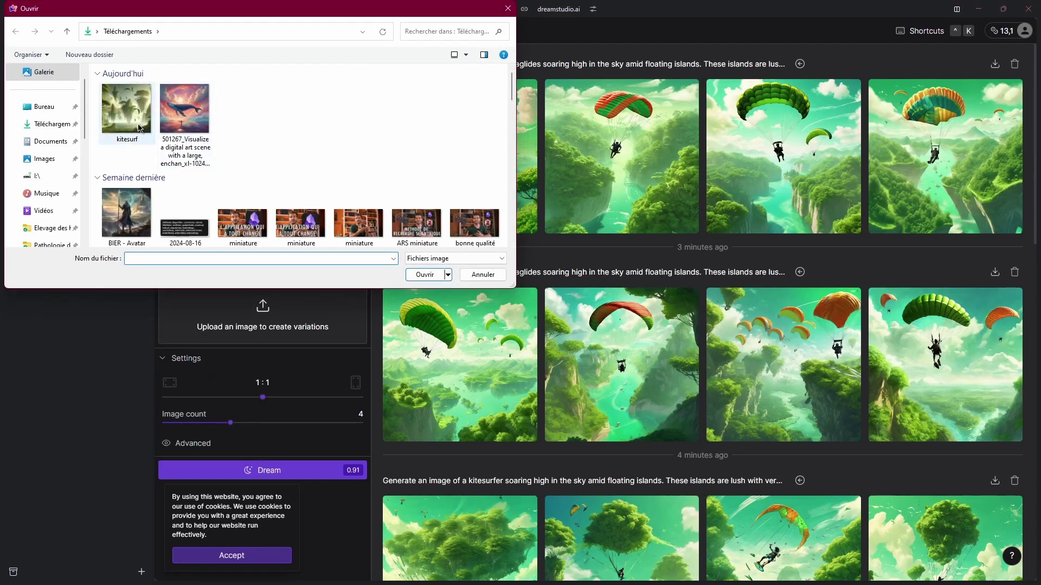
double_click(140, 128)
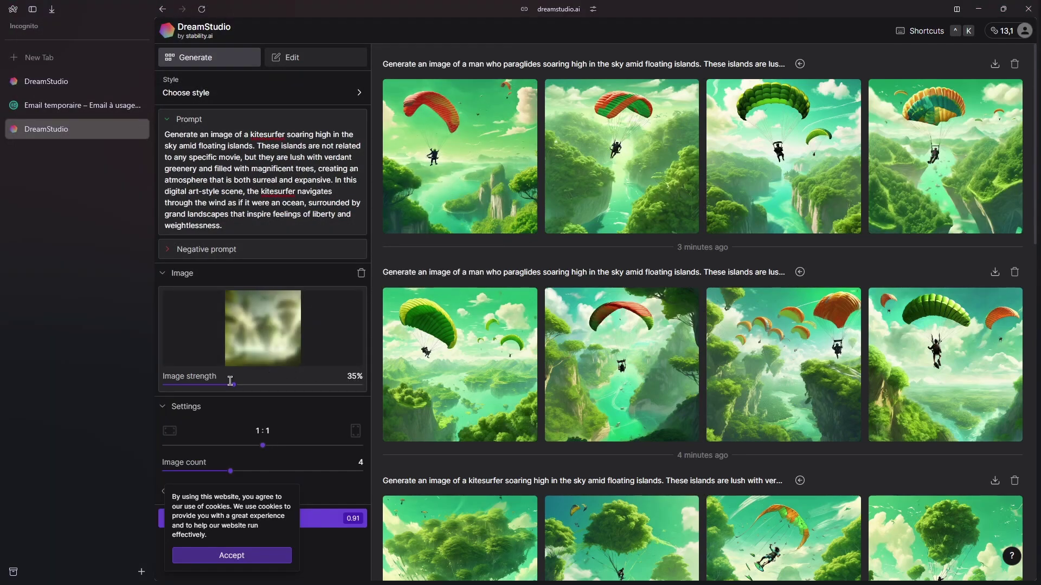
left_click_drag(235, 385, 205, 388)
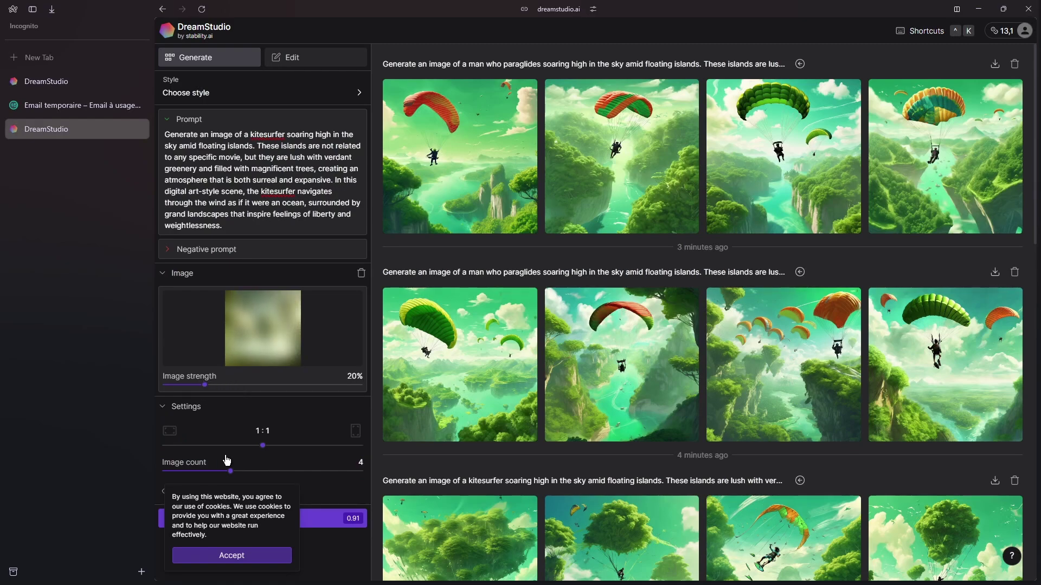
Step: Accept the cookie notice and generate four image variations without a style and four more in the Digital art style
left_click(263, 557)
left_click(282, 520)
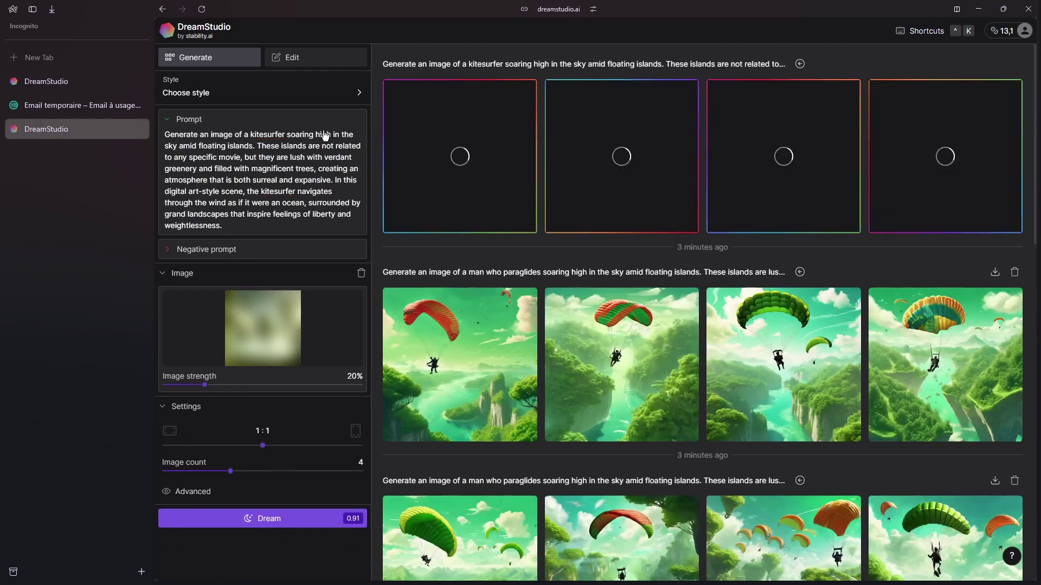
left_click(304, 93)
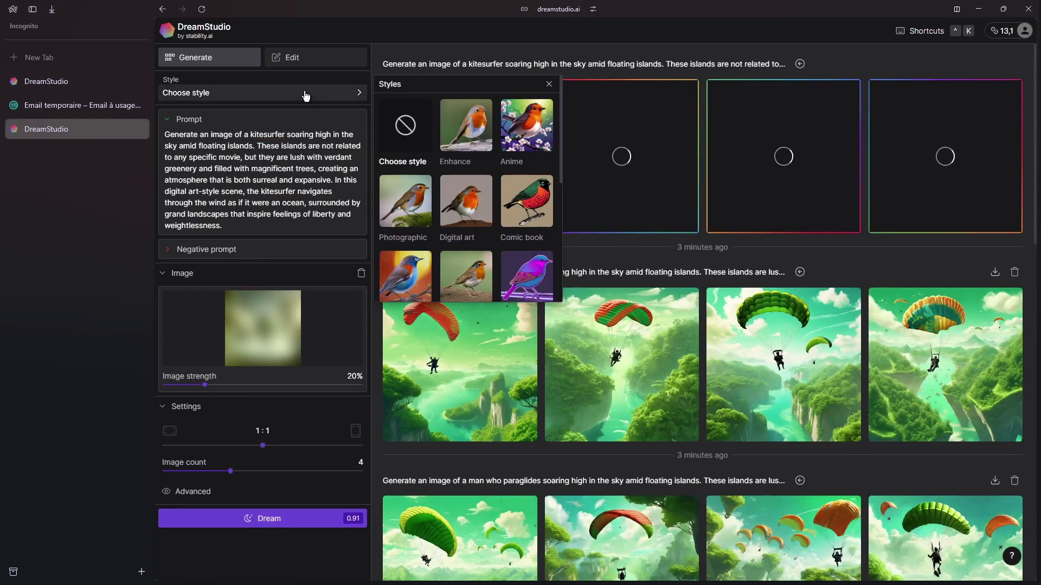
left_click(470, 209)
left_click(298, 520)
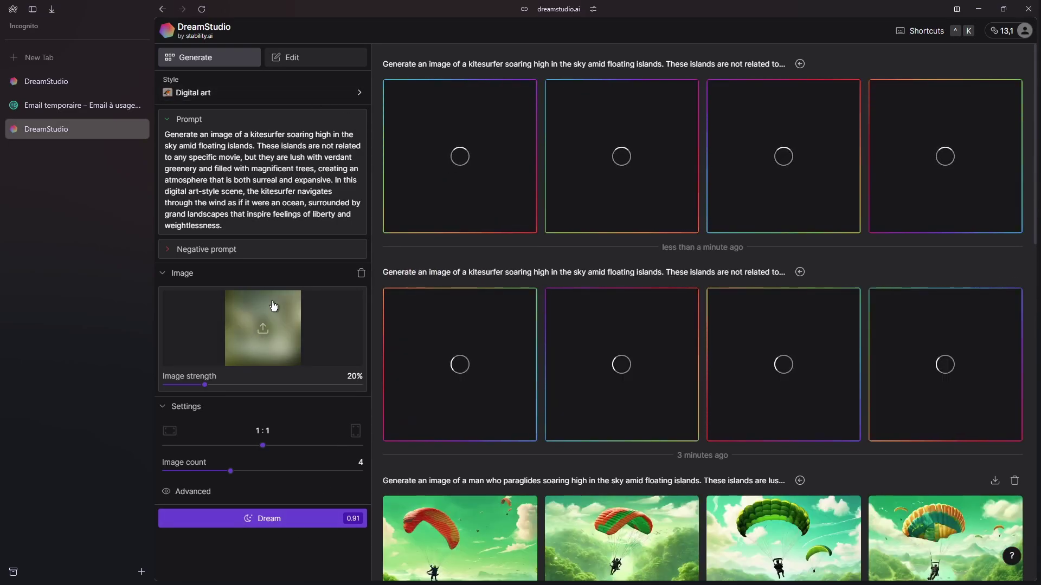
Step: Compare the source kitesurfer image with the new unstyled and Digital art variations, viewing them at enlarged size
key("alt+Tab")
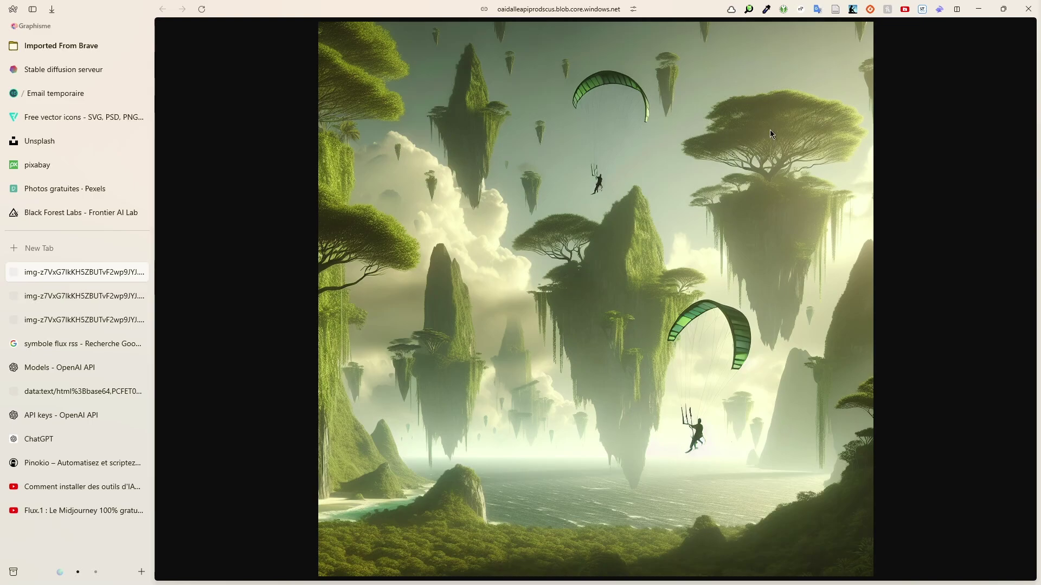
key("alt+Tab")
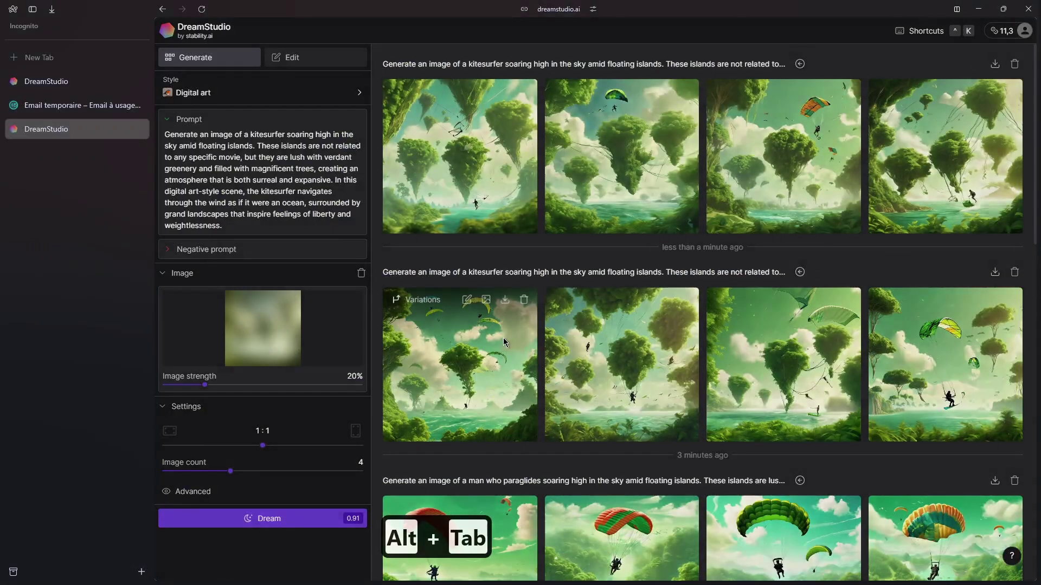
left_click(503, 337)
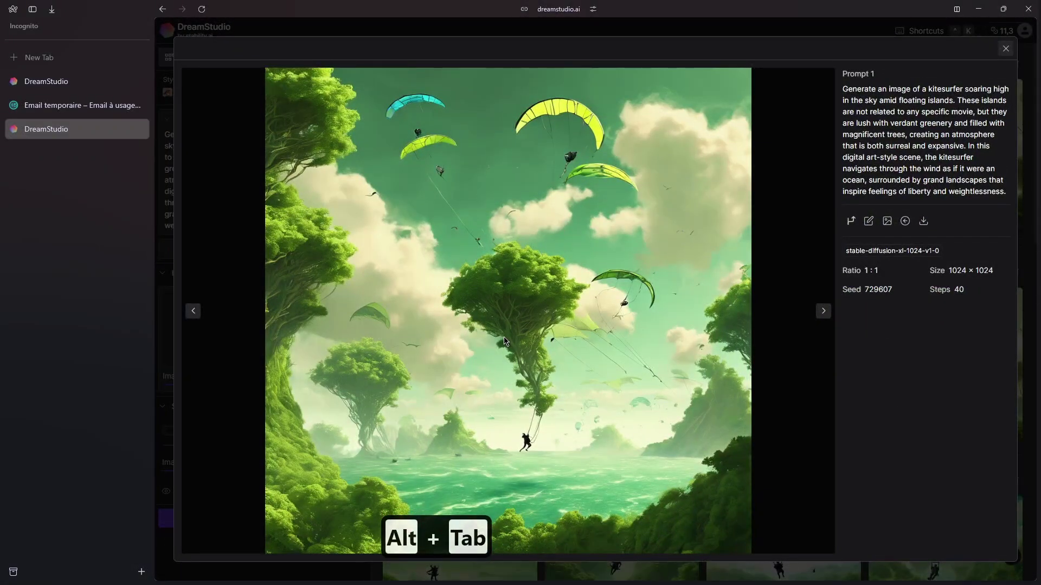
key("Right")
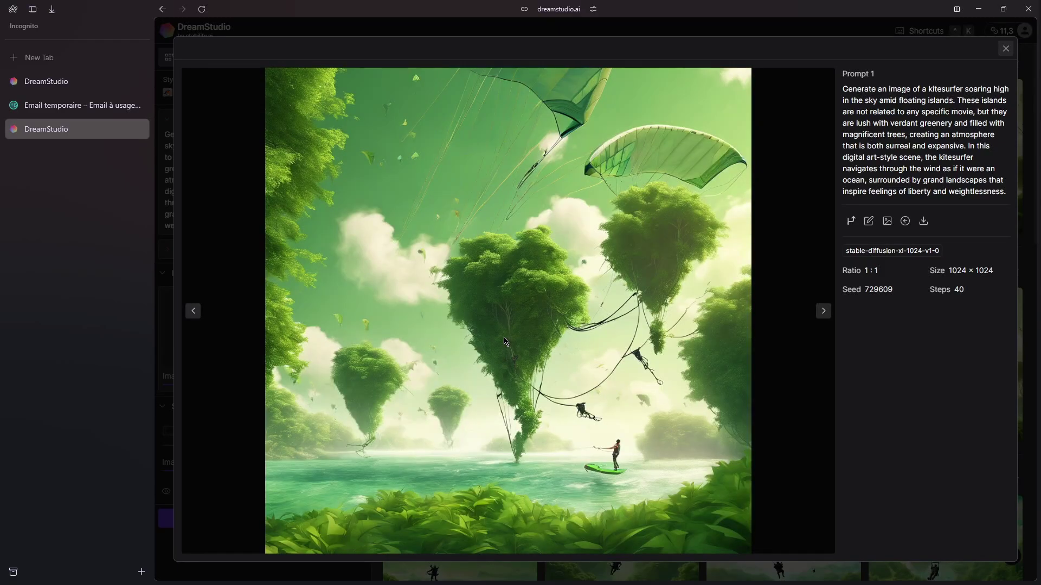
key("Right")
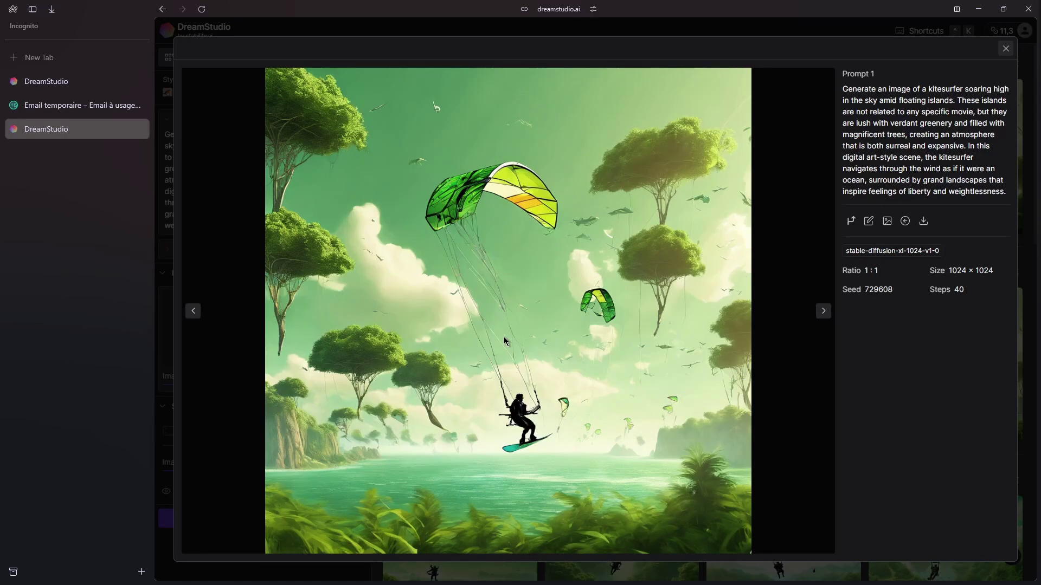
key("Right")
key("Right")
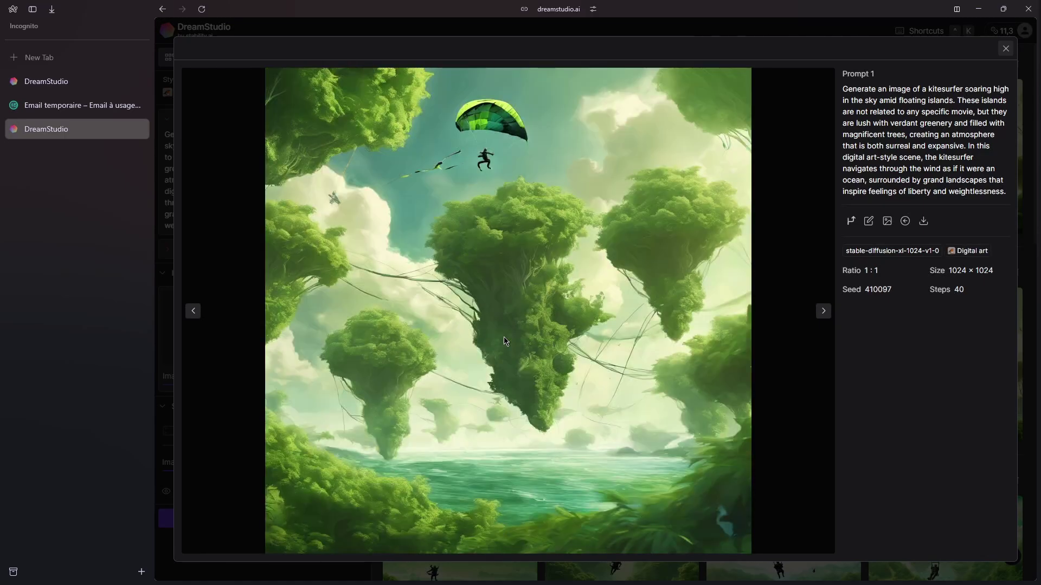
key("Right")
key("Right")
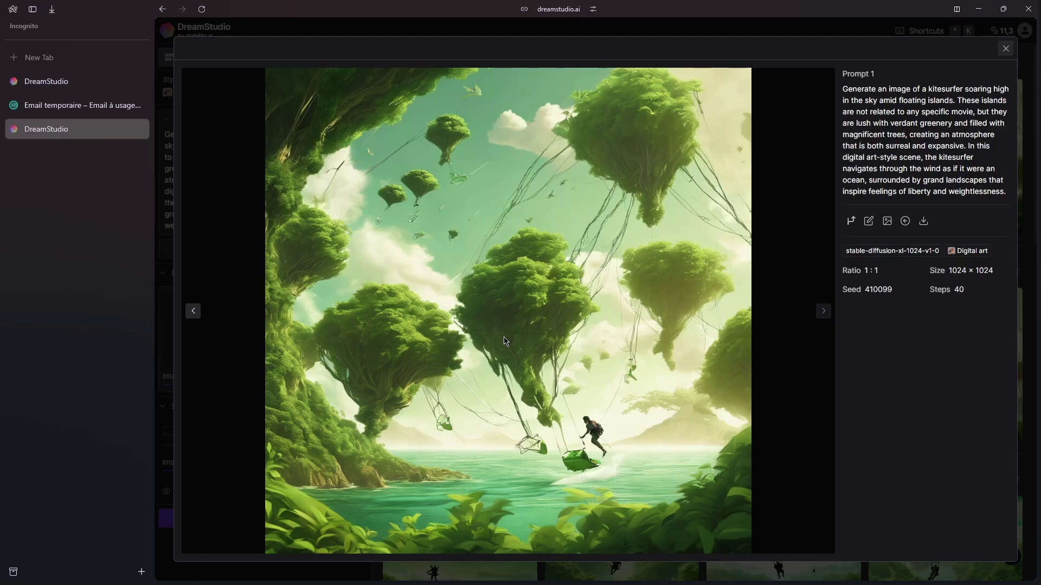
left_click(1005, 48)
Step: Switch to File Explorer and view the whale image "501267_Visualize a digital art scene with a large, enchan_xl-1024-v1-0" from Téléchargements in a maximized window
key("alt+Tab")
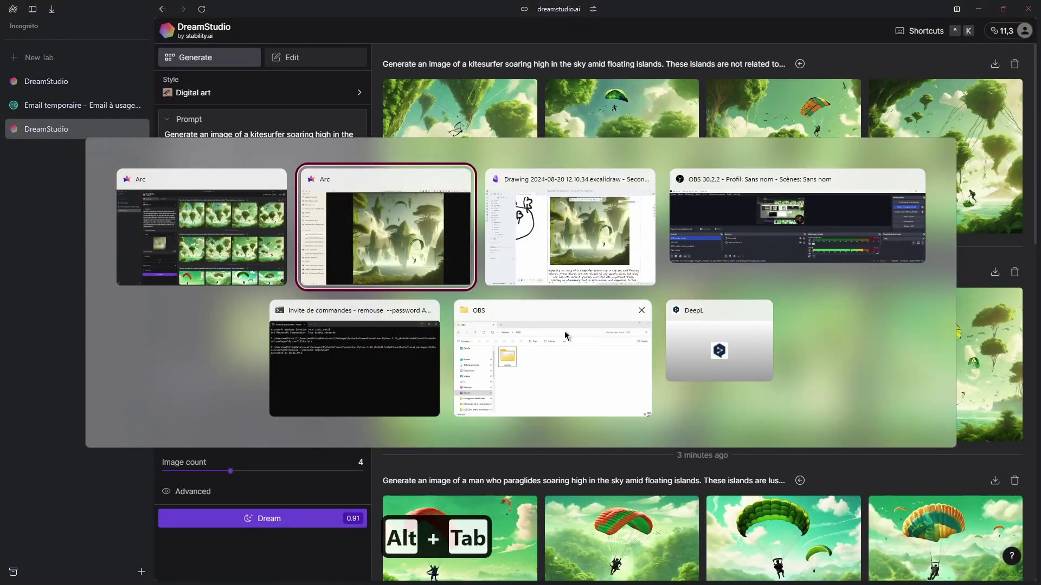
left_click(555, 342, "alt")
left_click(318, 301)
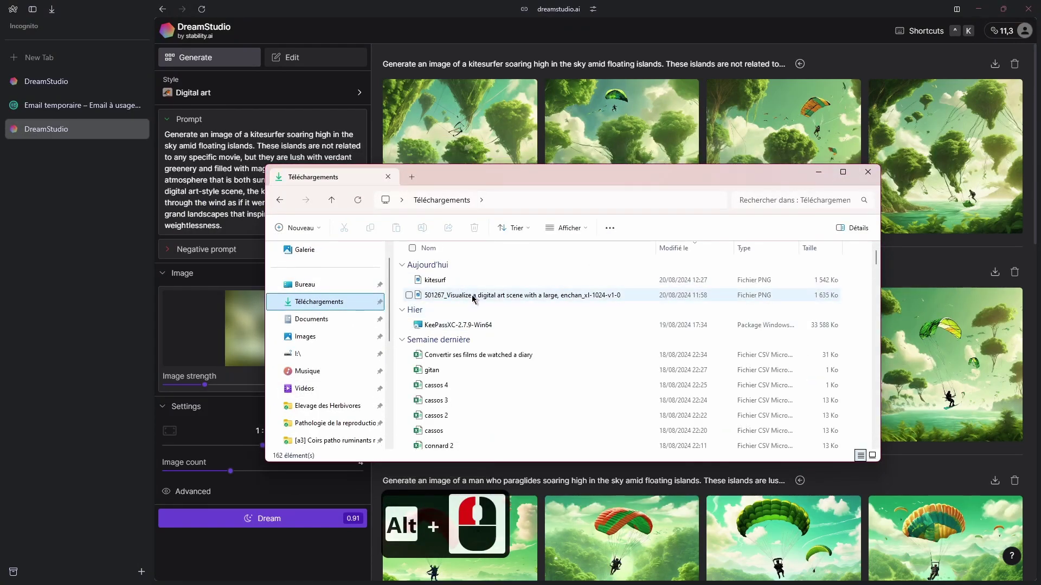
left_click(473, 298)
double_click(473, 296)
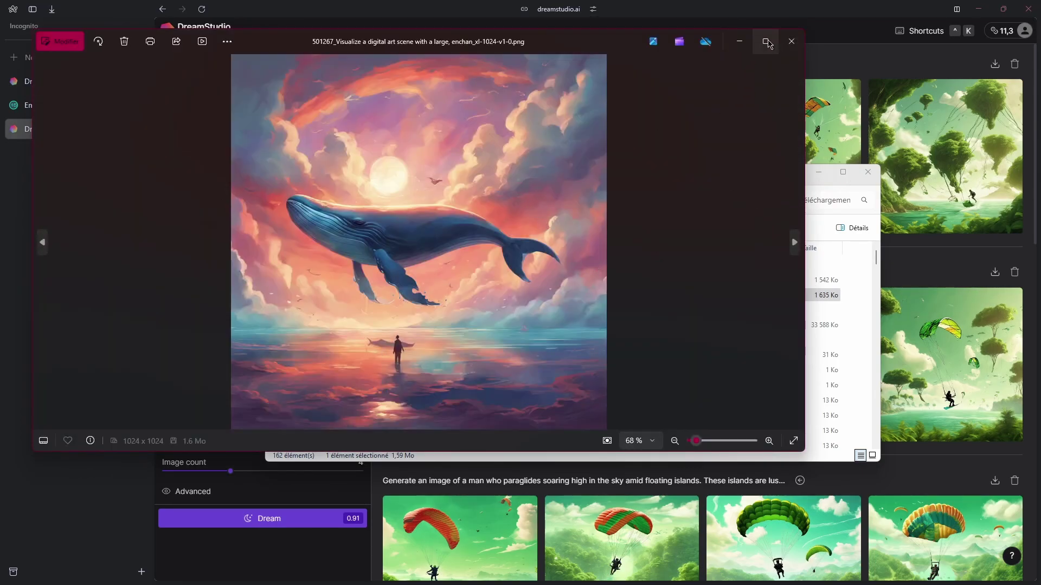
left_click(766, 41)
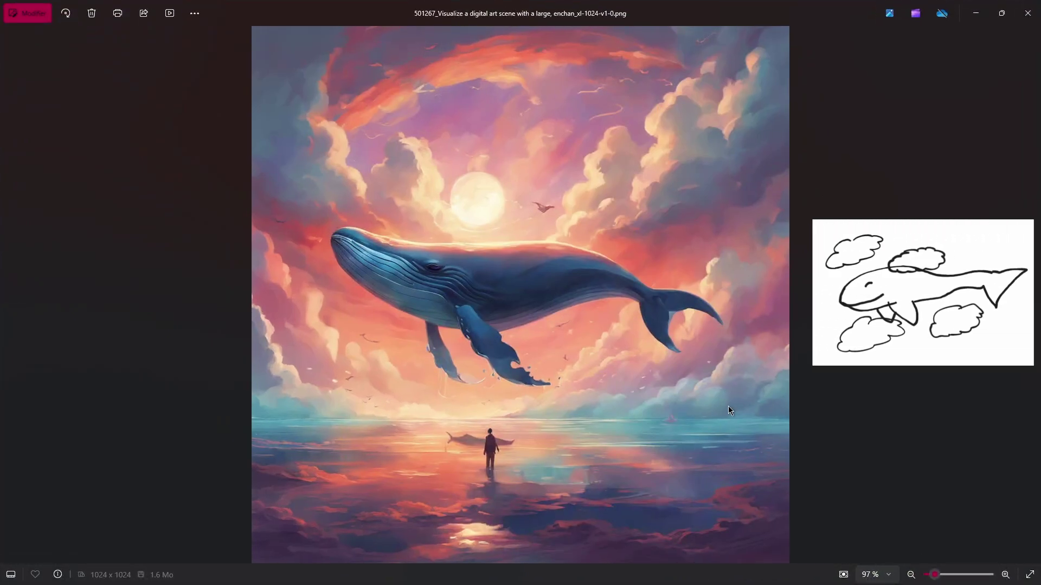